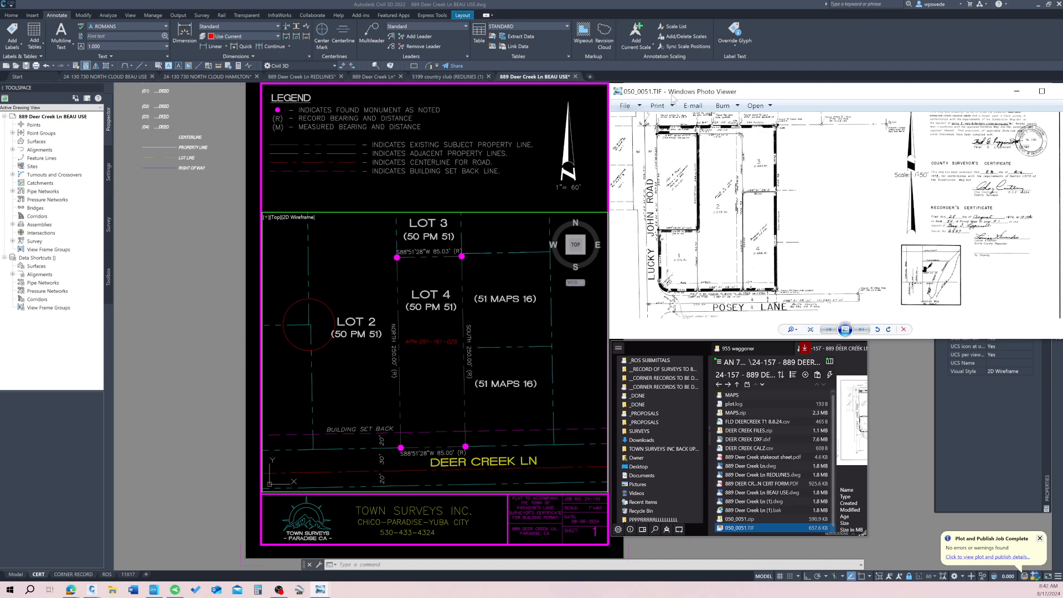
Examine Lot 4's record bearings and distances on the 050_0051.TIF parcel map and compare them with the CERT layout.
scroll(763, 241, "up", 3)
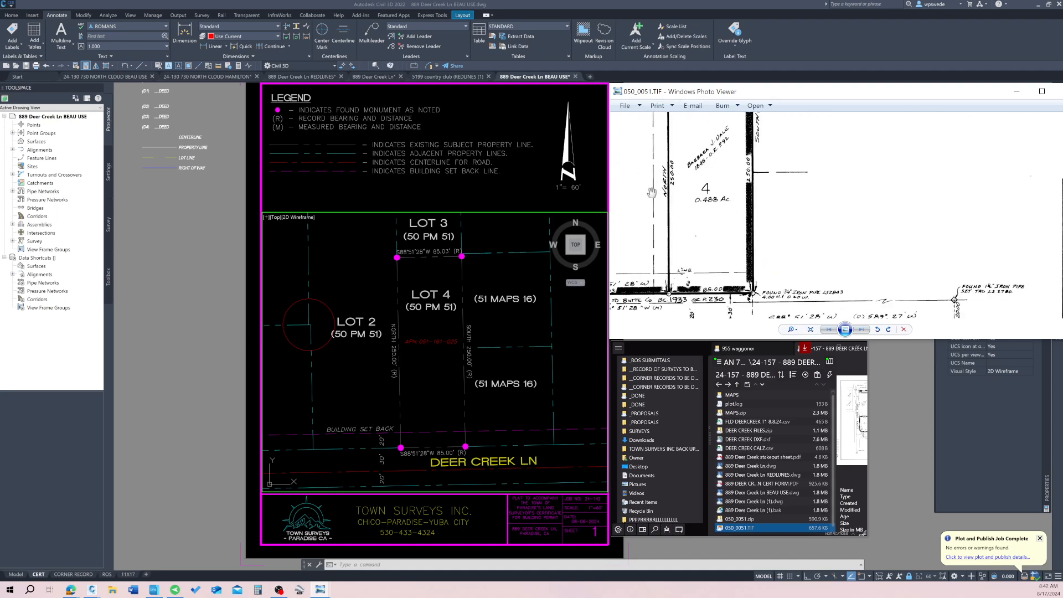
scroll(708, 151, "down", 1)
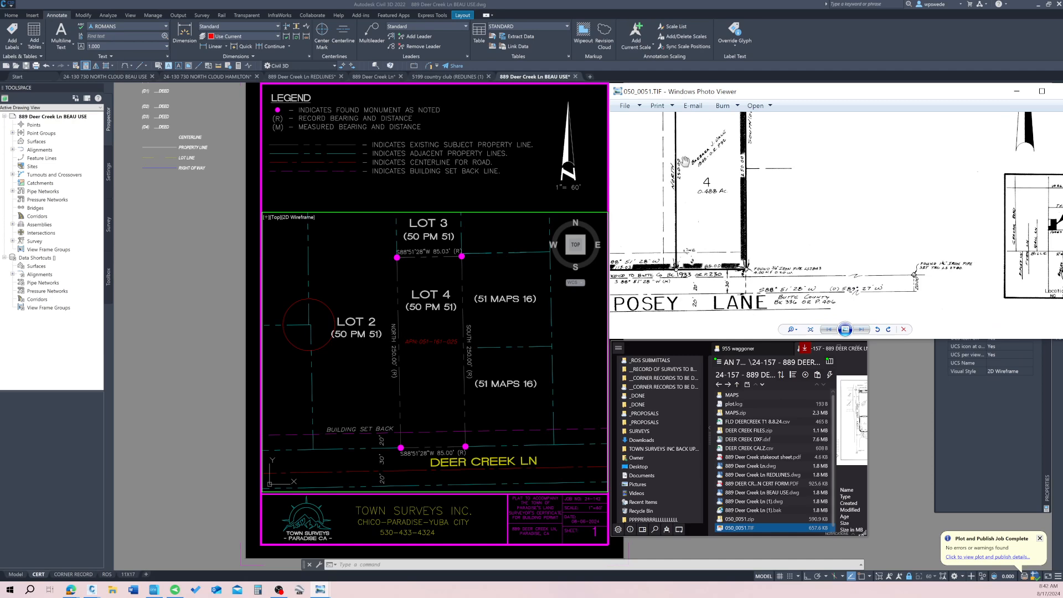
left_click_drag(714, 235, 782, 218)
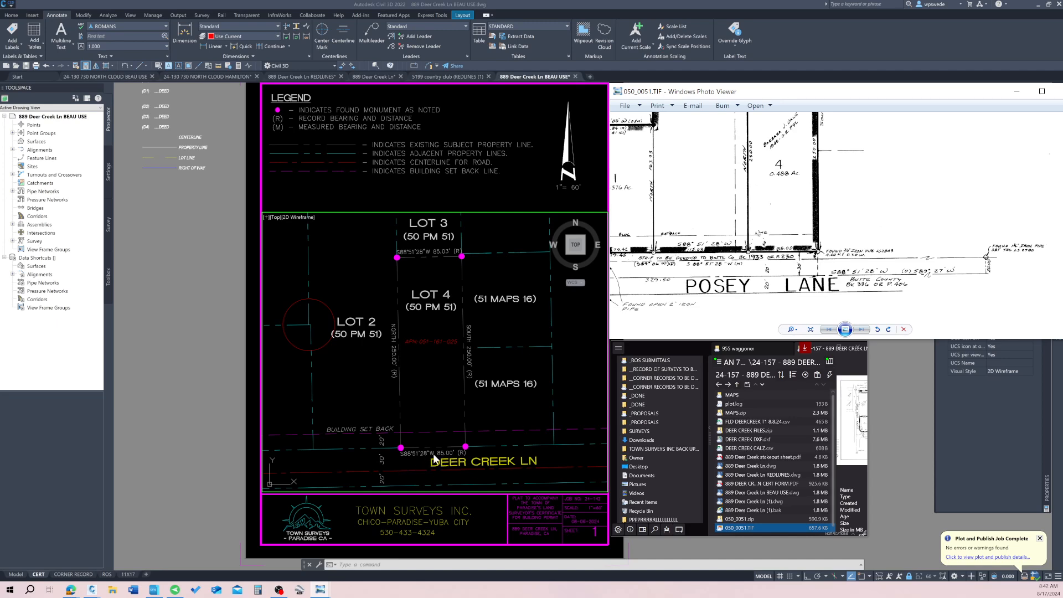
left_click_drag(792, 200, 708, 234)
scroll(752, 218, "down", 1)
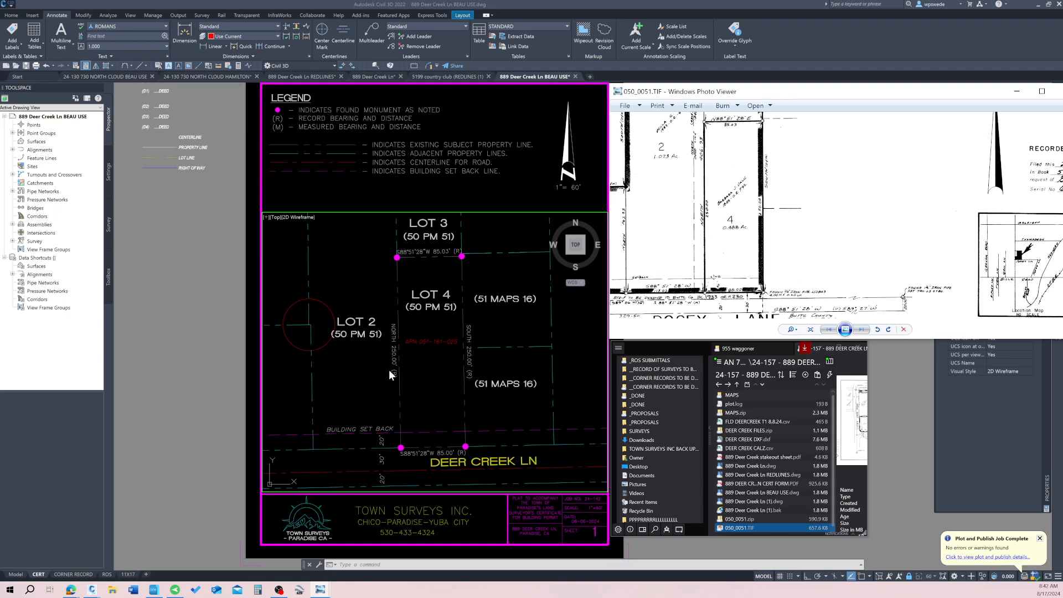
left_click(449, 386)
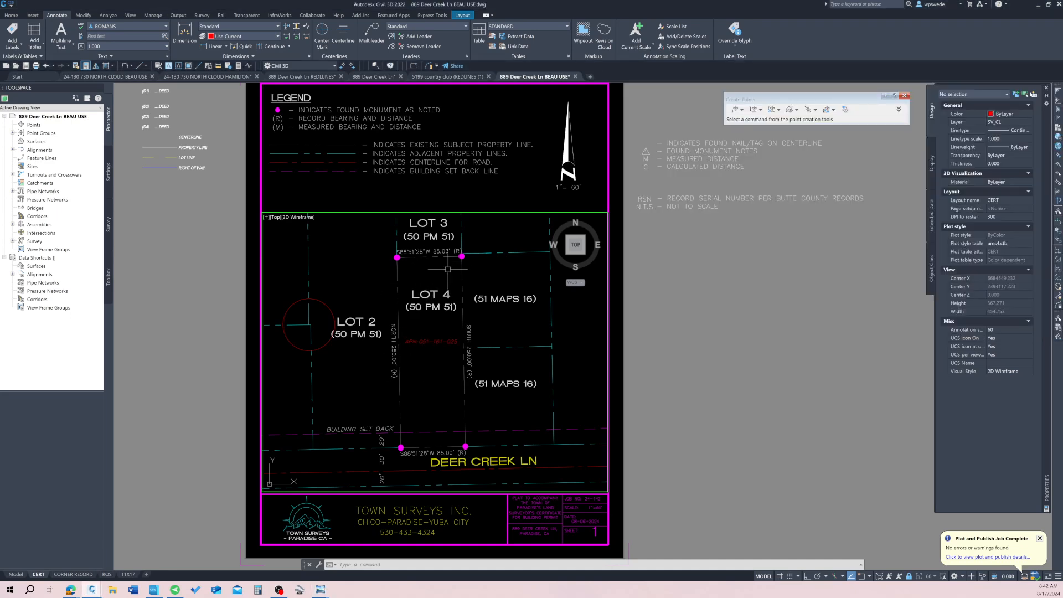
middle_click_drag(435, 389, 419, 387)
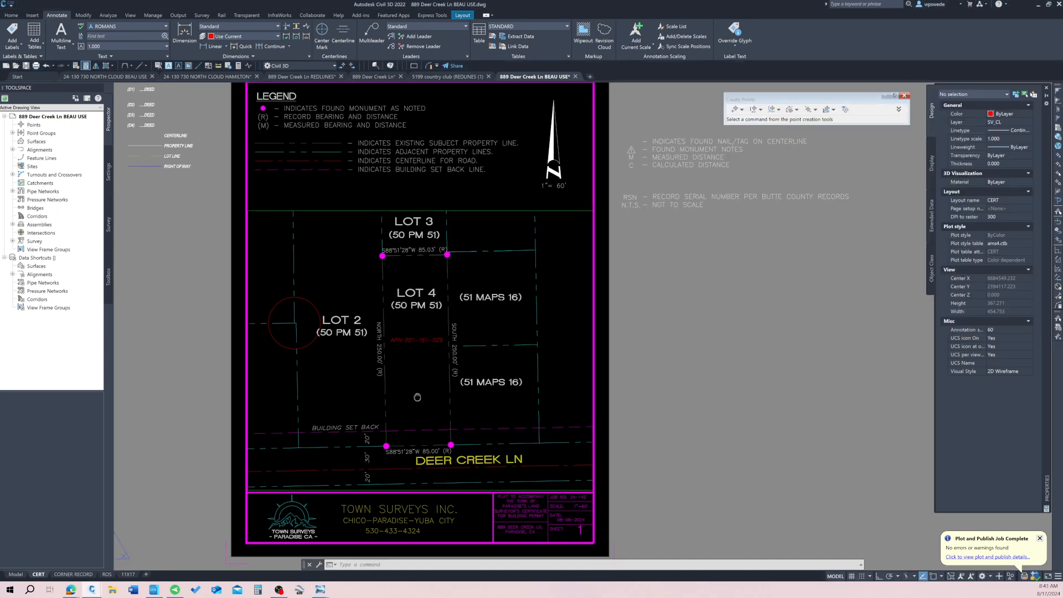
scroll(419, 345, "up", 2)
scroll(432, 368, "down", 2)
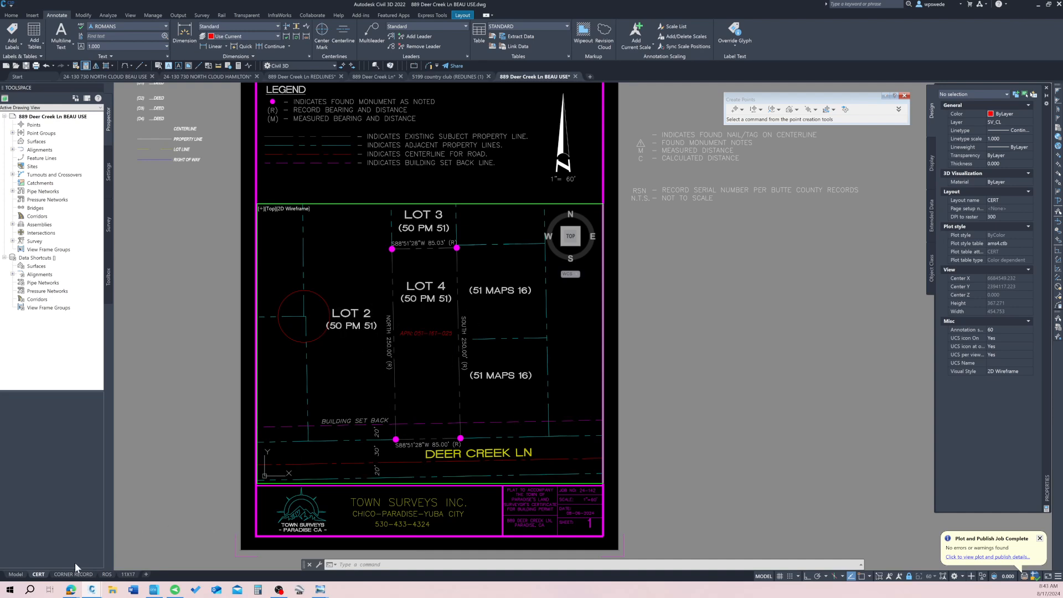
left_click(16, 575)
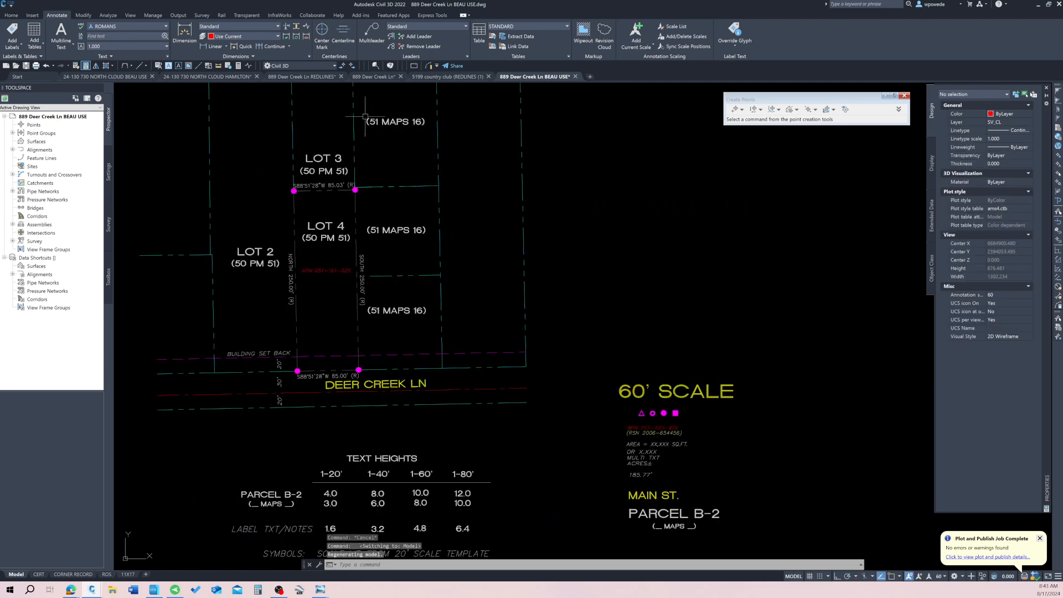
middle_click_drag(325, 106, 350, 105)
left_click(343, 64)
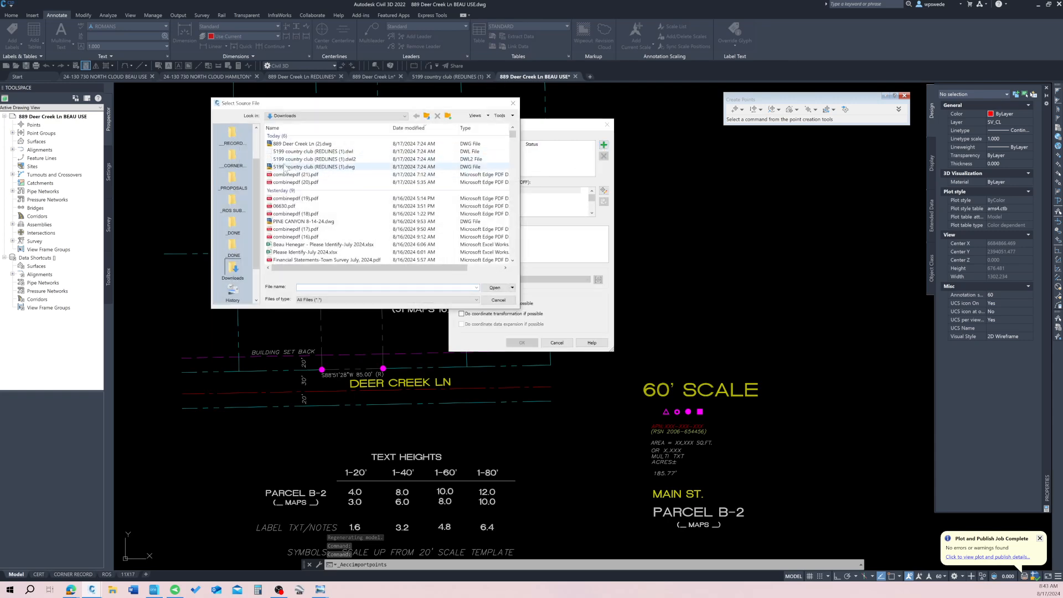
left_click(237, 156)
double_click(319, 145)
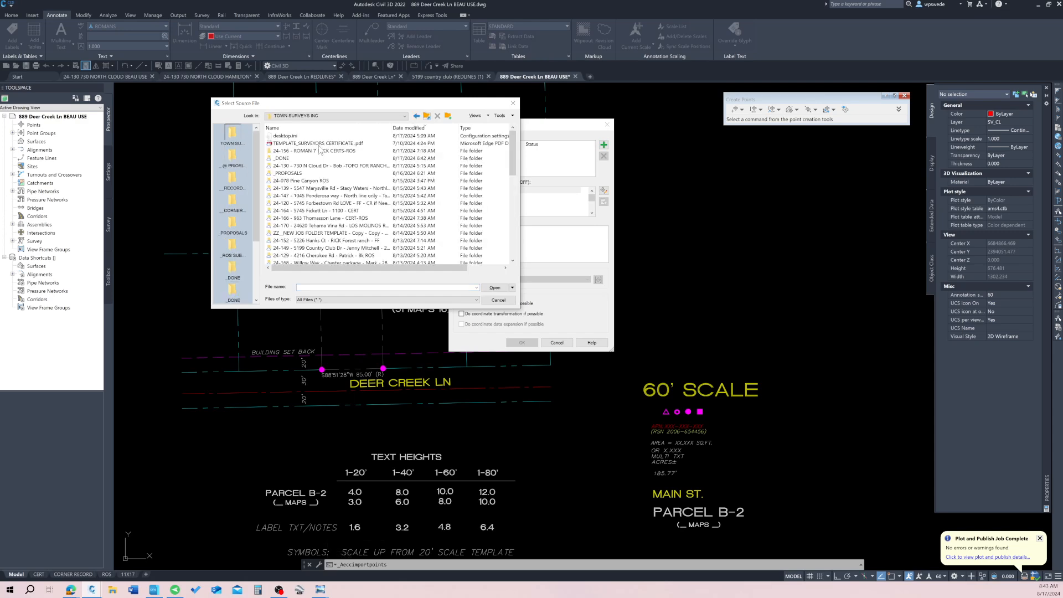
double_click(308, 150)
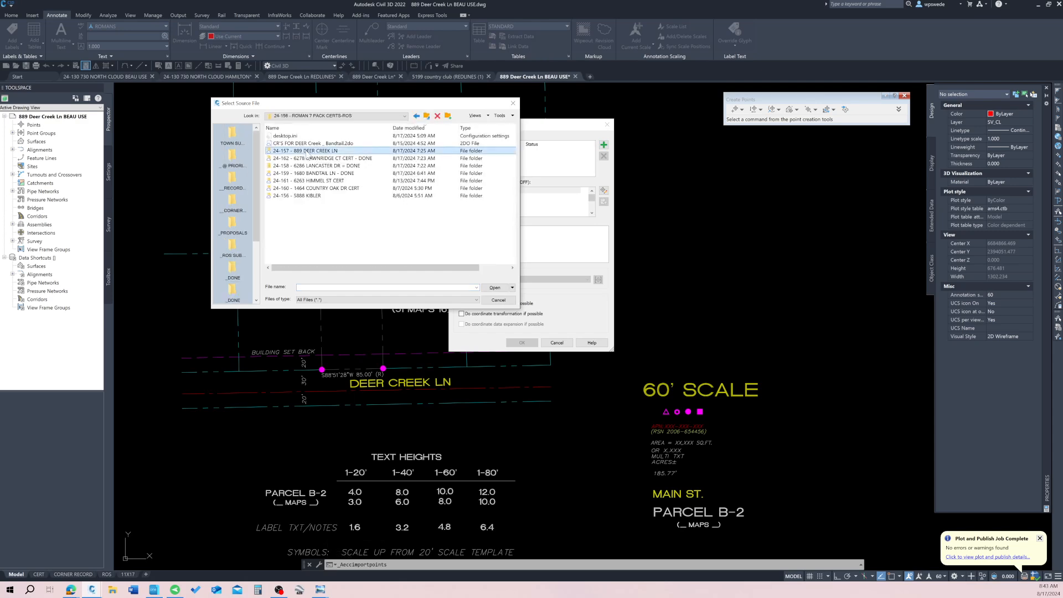
double_click(306, 152)
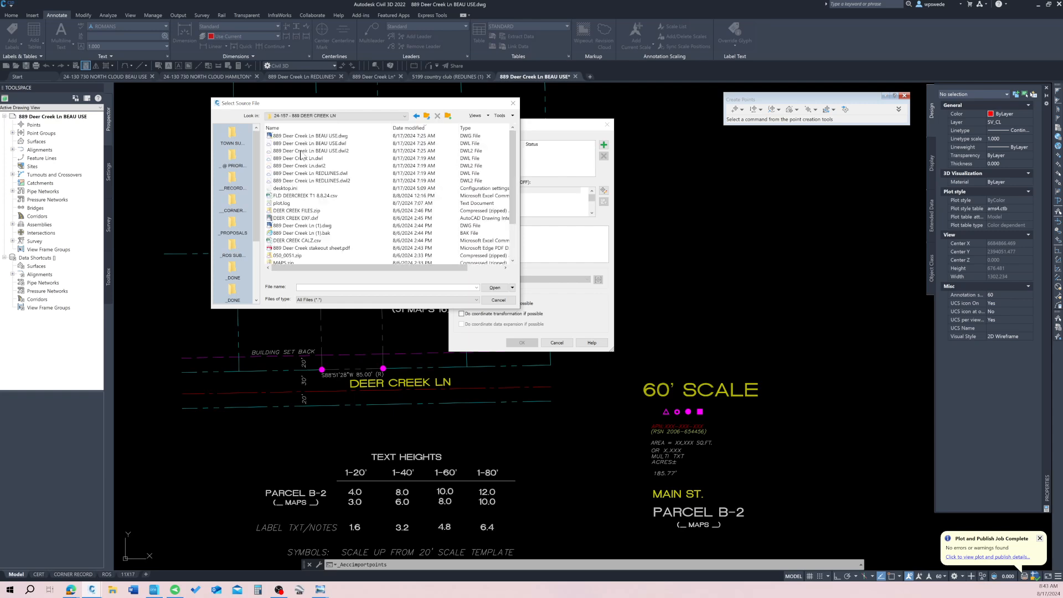
left_click(307, 196)
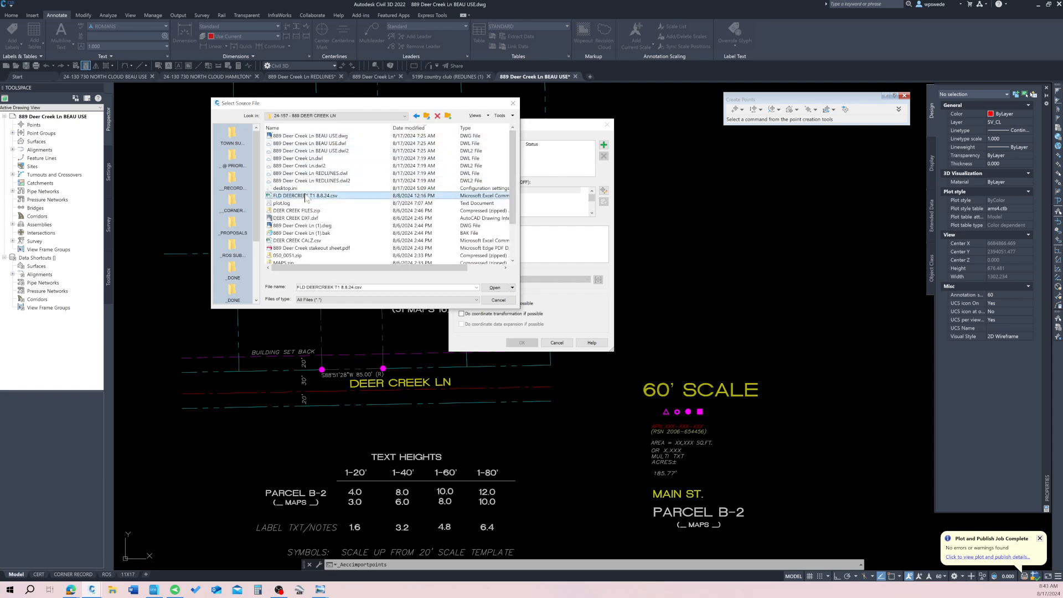
left_click(493, 288)
Import the points in PNEZD (comma delimited) format into a new point group named GPS T1.
scroll(579, 210, "down", 3)
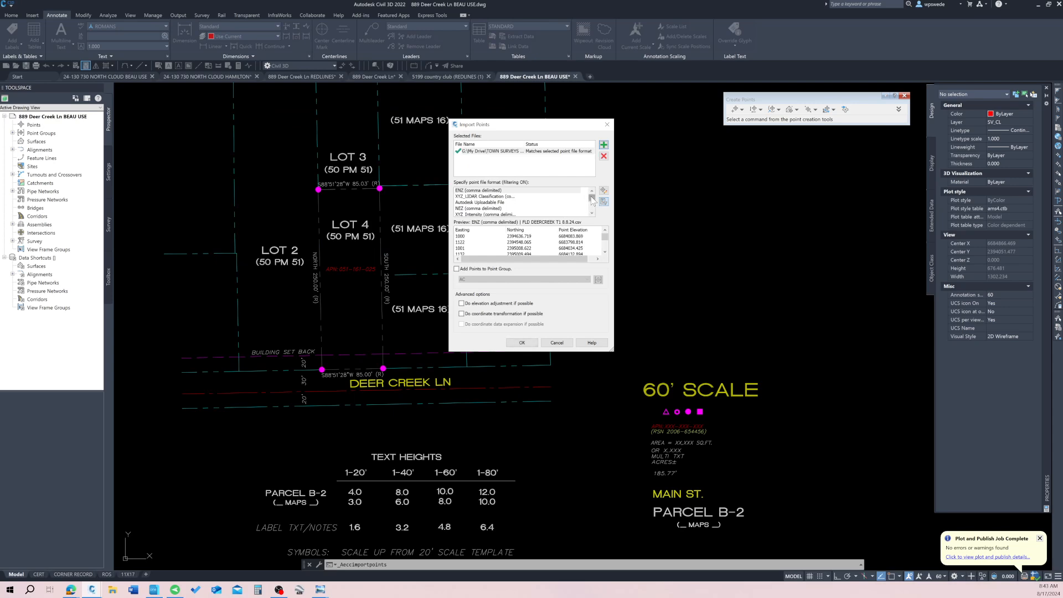
left_click(519, 208)
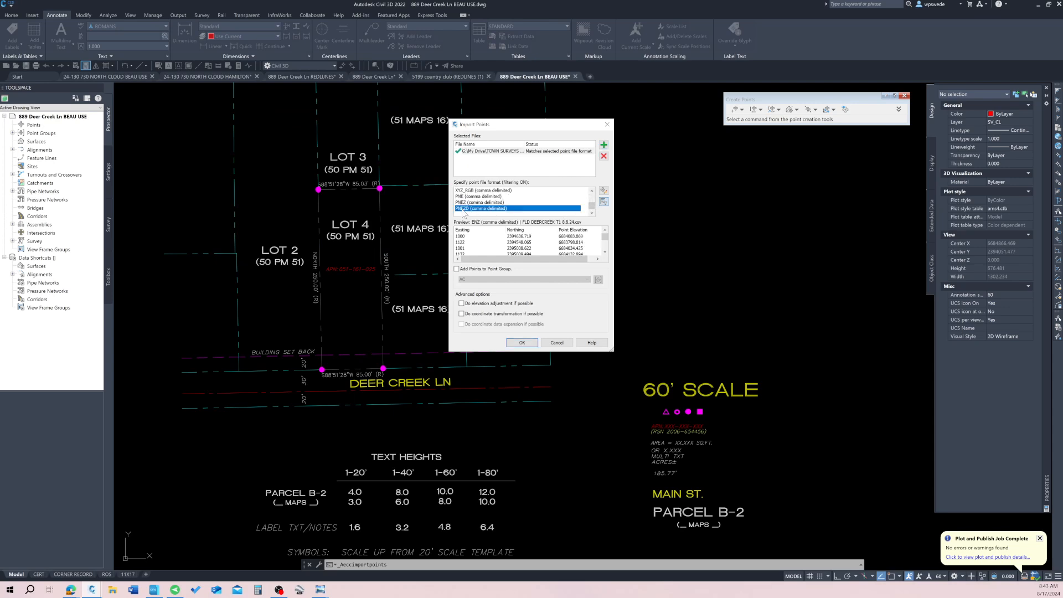
left_click(473, 271)
left_click(474, 279)
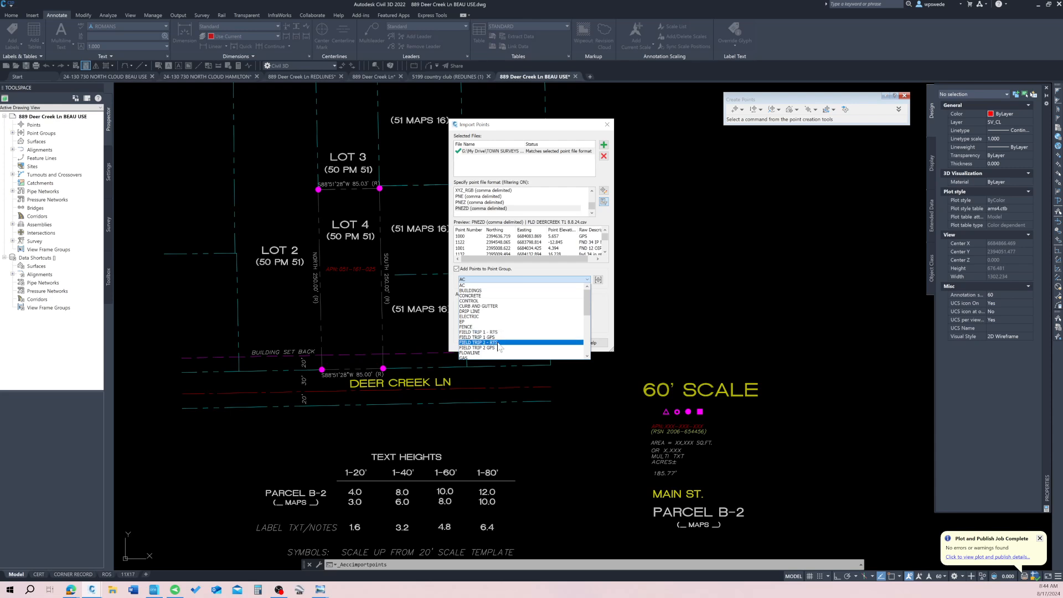
left_click(601, 305)
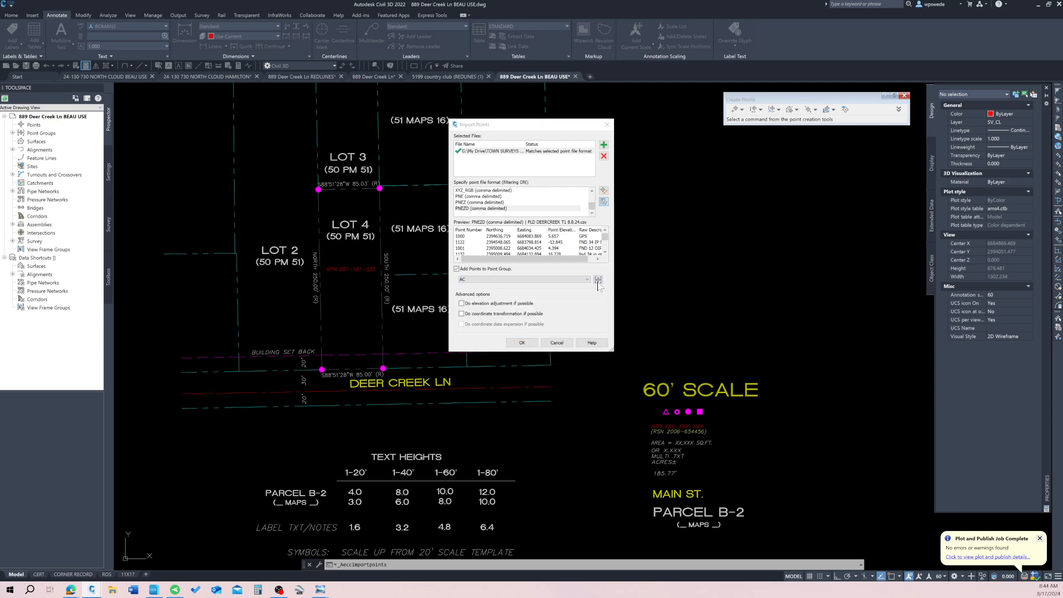
left_click(598, 279)
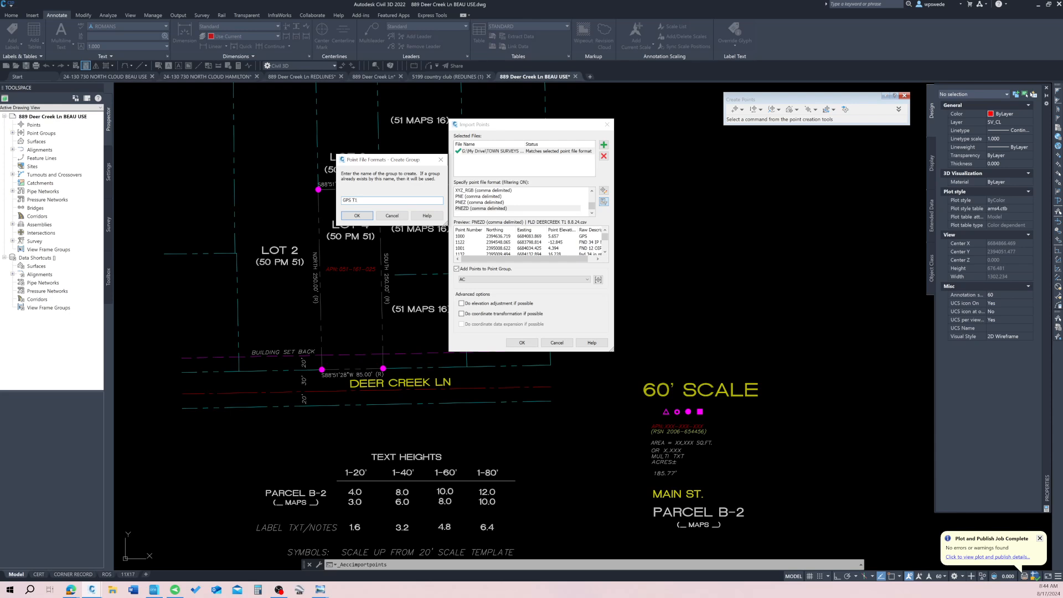
left_click(368, 216)
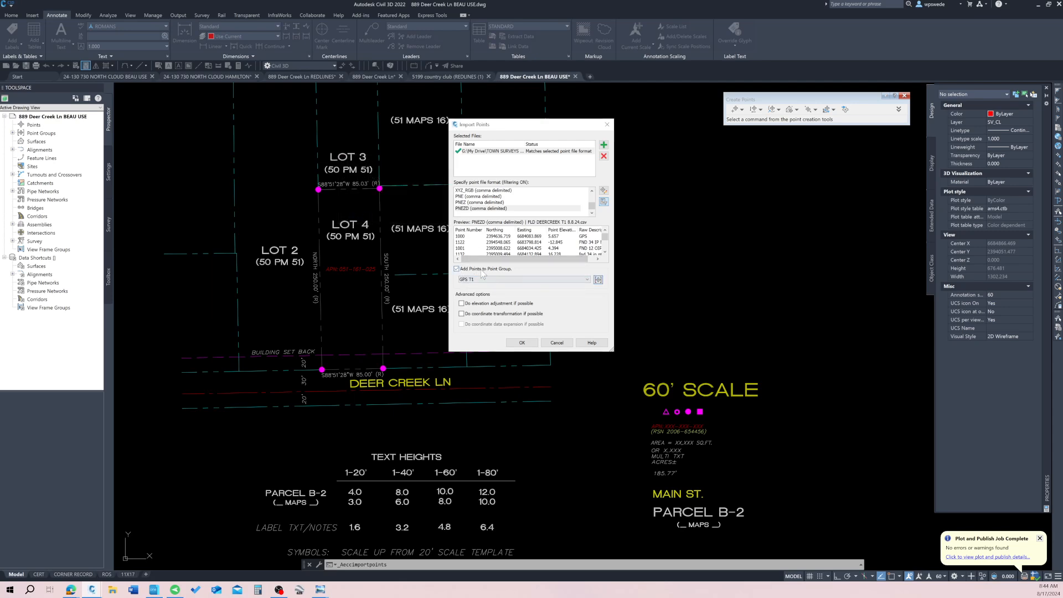
left_click(521, 343)
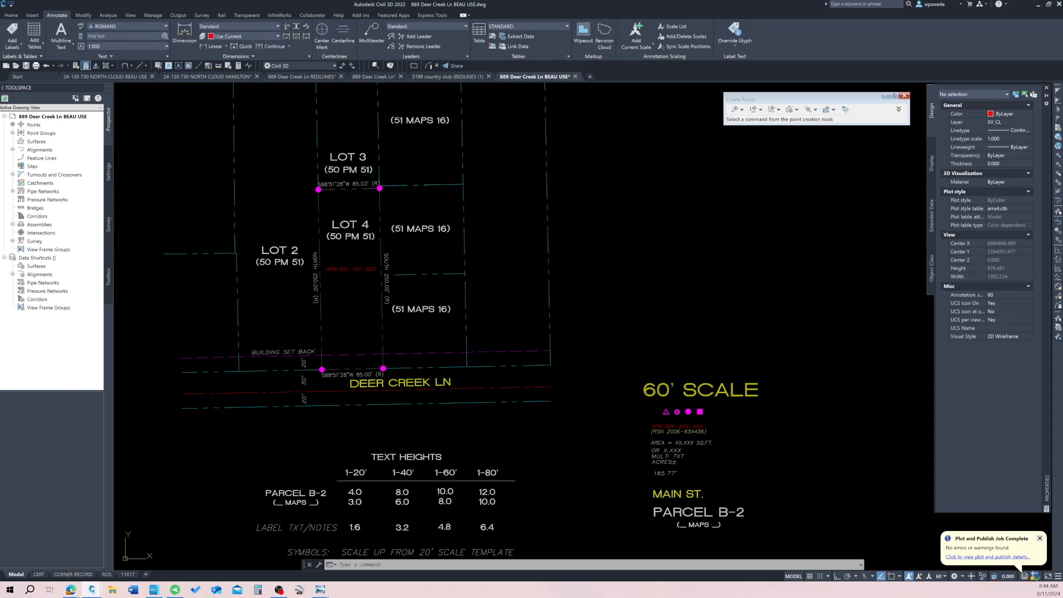
Inspect where the imported field points fall relative to the red record boundary linework.
middle_click_drag(431, 279, 491, 284)
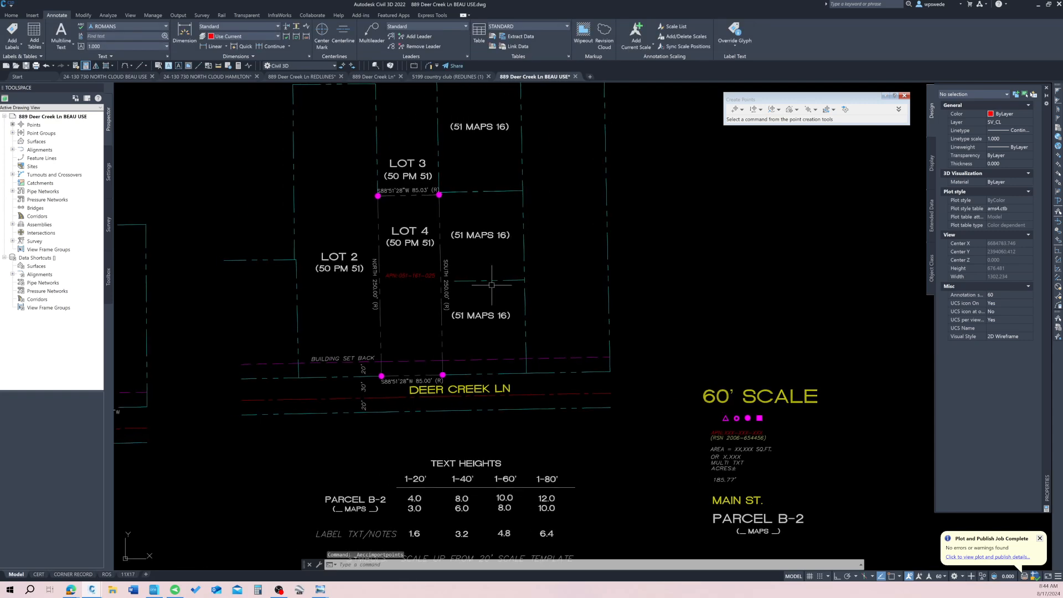
middle_click_drag(390, 252, 477, 246)
scroll(477, 245, "down", 3)
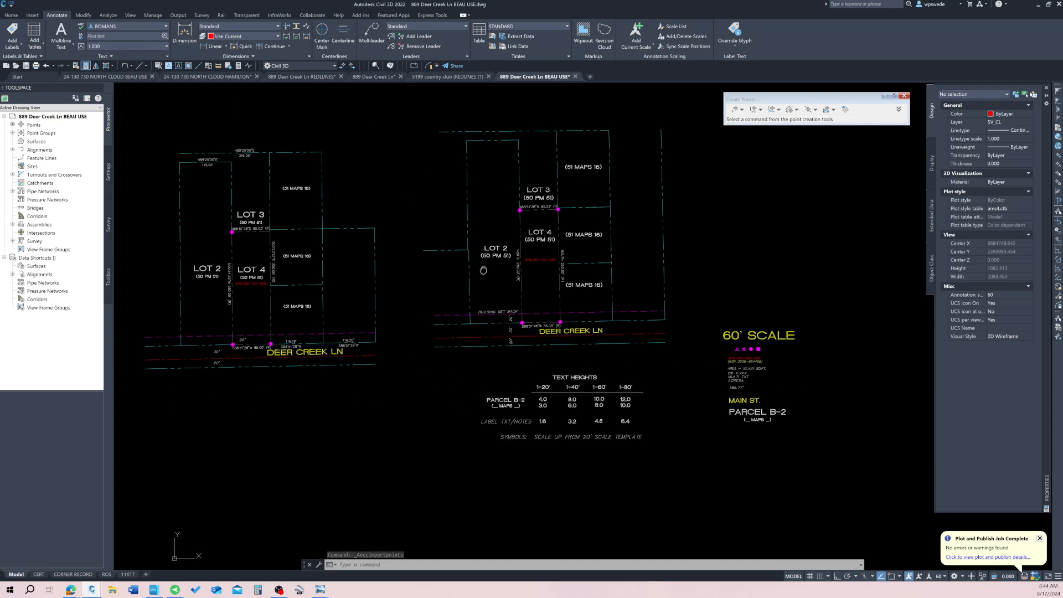
scroll(535, 270, "down", 2)
middle_click_drag(530, 218, 515, 327)
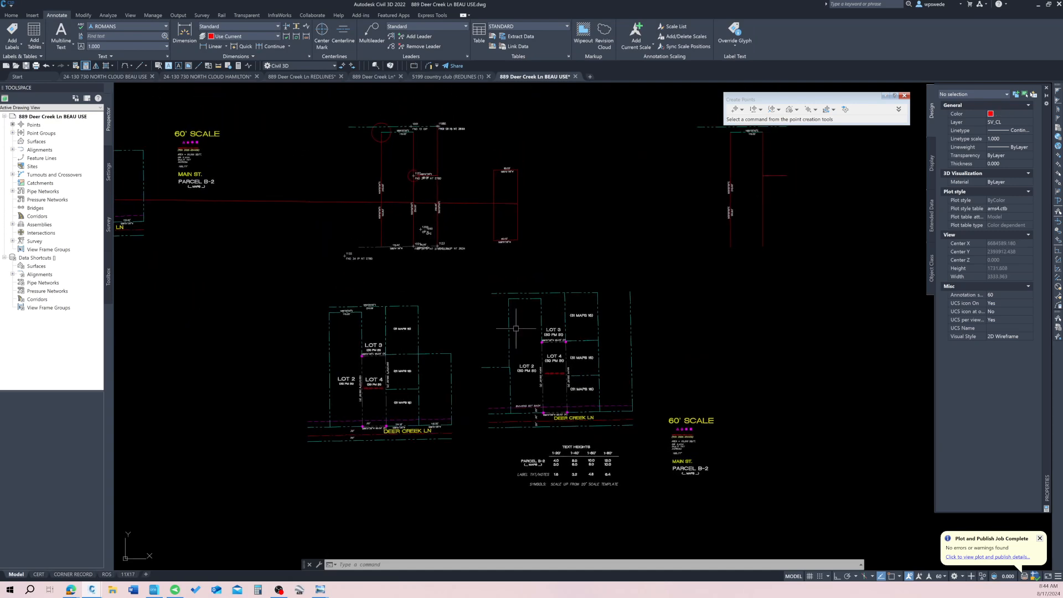
scroll(416, 152, "up", 3)
scroll(465, 299, "up", 1)
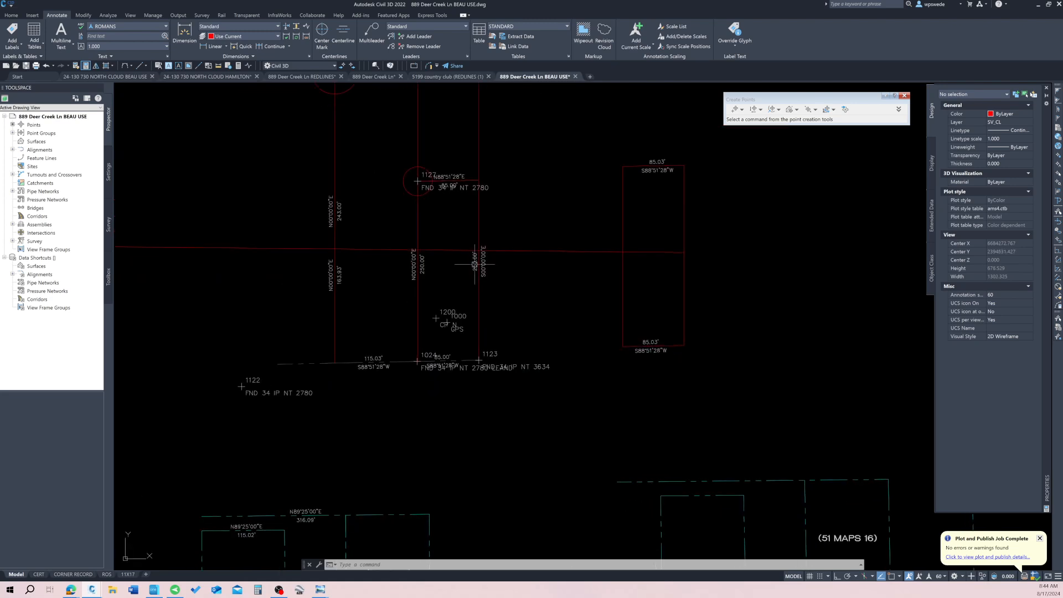
scroll(450, 294, "up", 1)
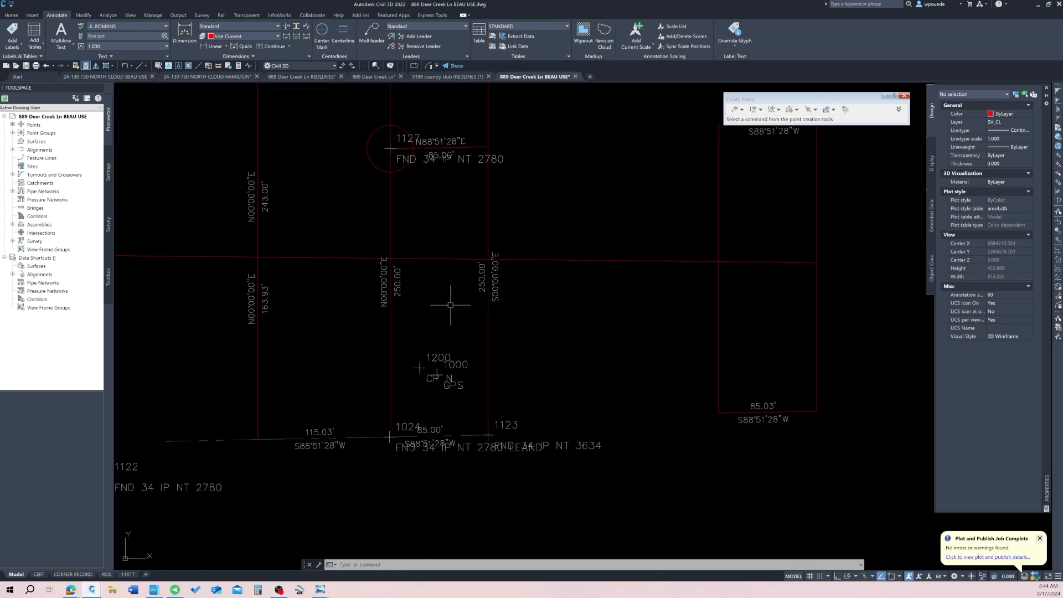
key("Escape")
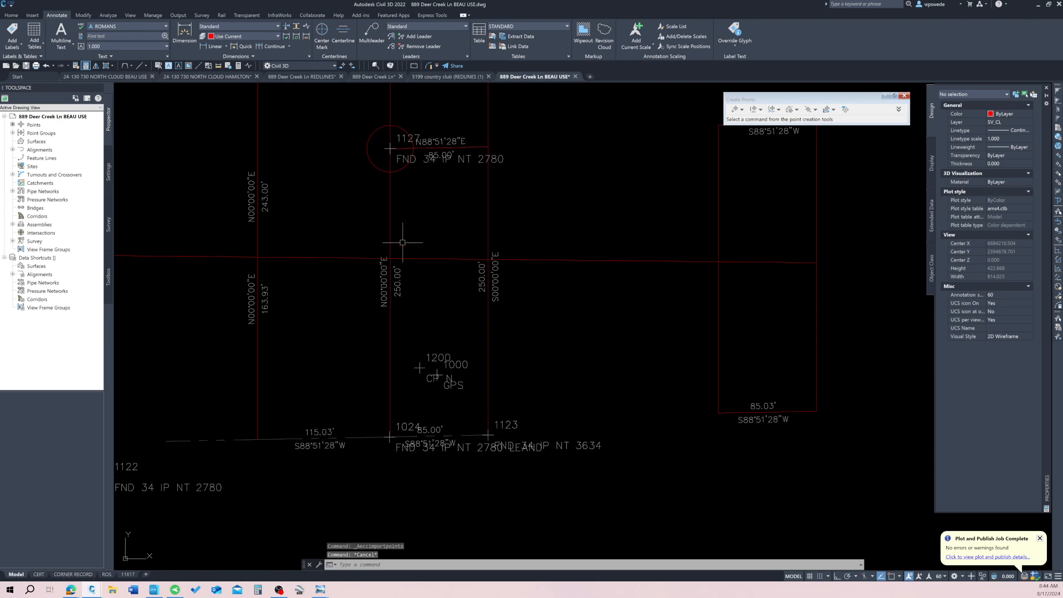
Measure the distance from found monument point 1127 to the adjacent record lot corner with DIST.
scroll(389, 148, "up", 10)
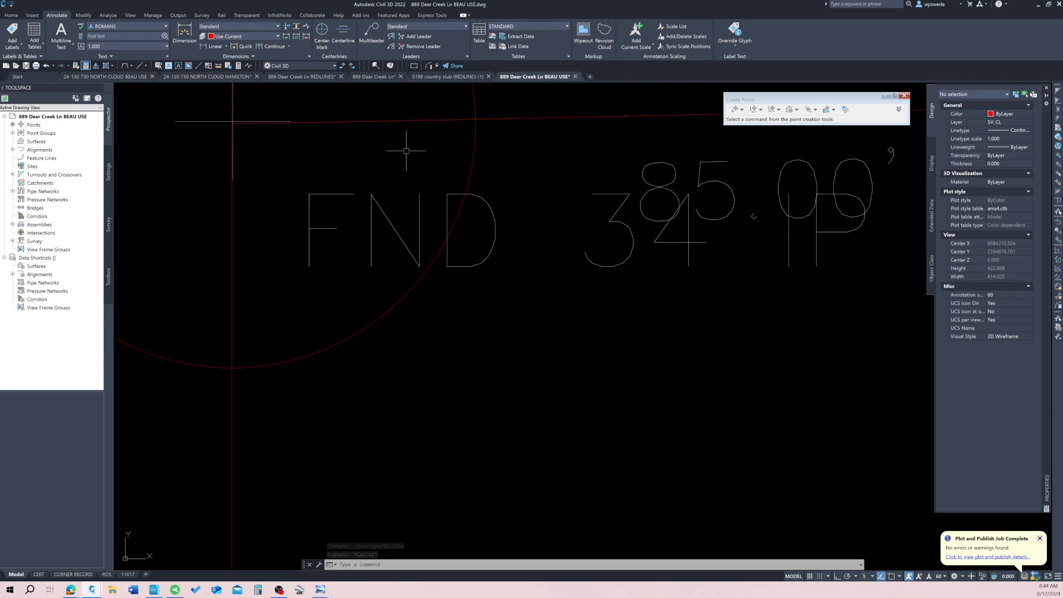
middle_click_drag(254, 111, 322, 221)
type("dist")
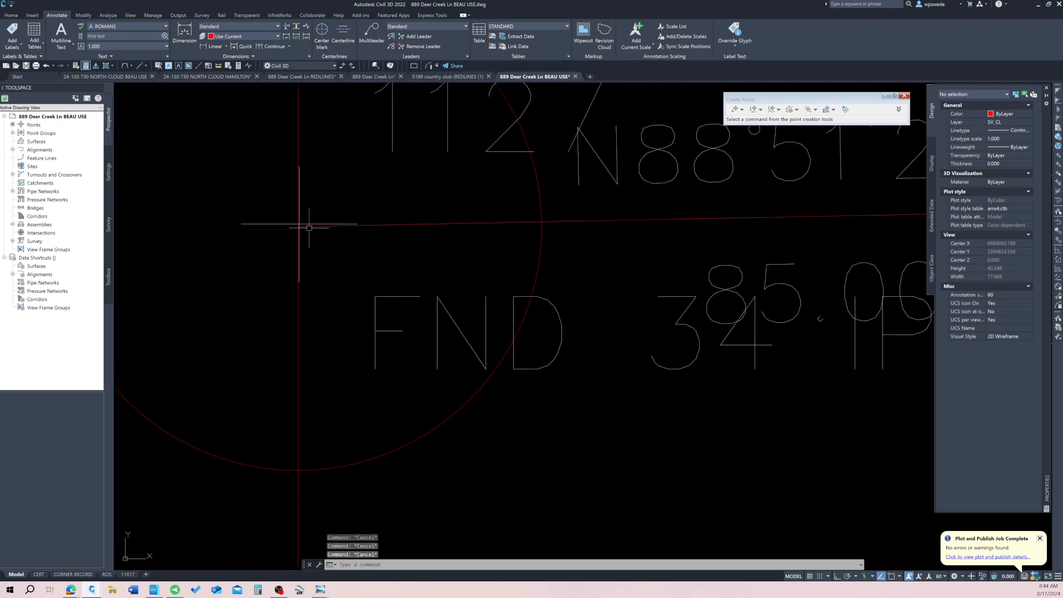
scroll(301, 222, "up", 4)
key("Return")
scroll(290, 225, "up", 6)
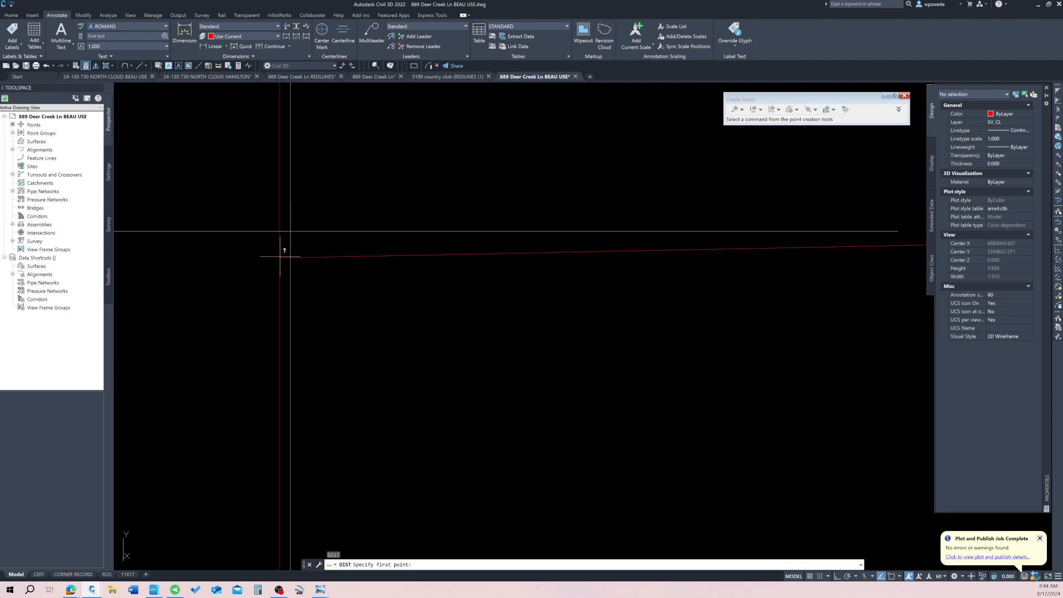
left_click(296, 228)
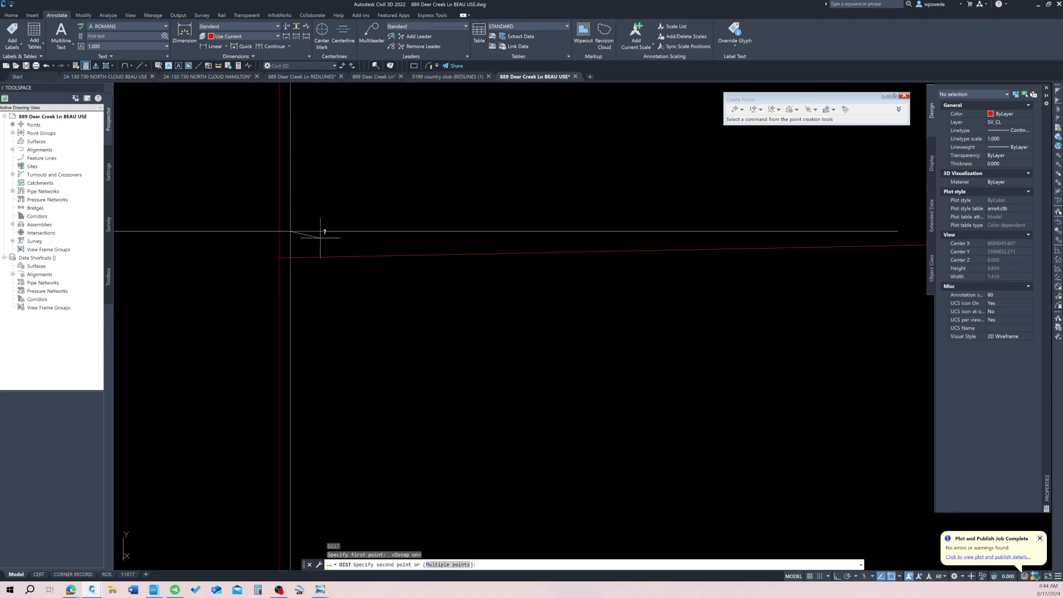
left_click(341, 259)
Measure the offset between found monument point 1024 and the adjacent record lot corner.
scroll(349, 285, "down", 20)
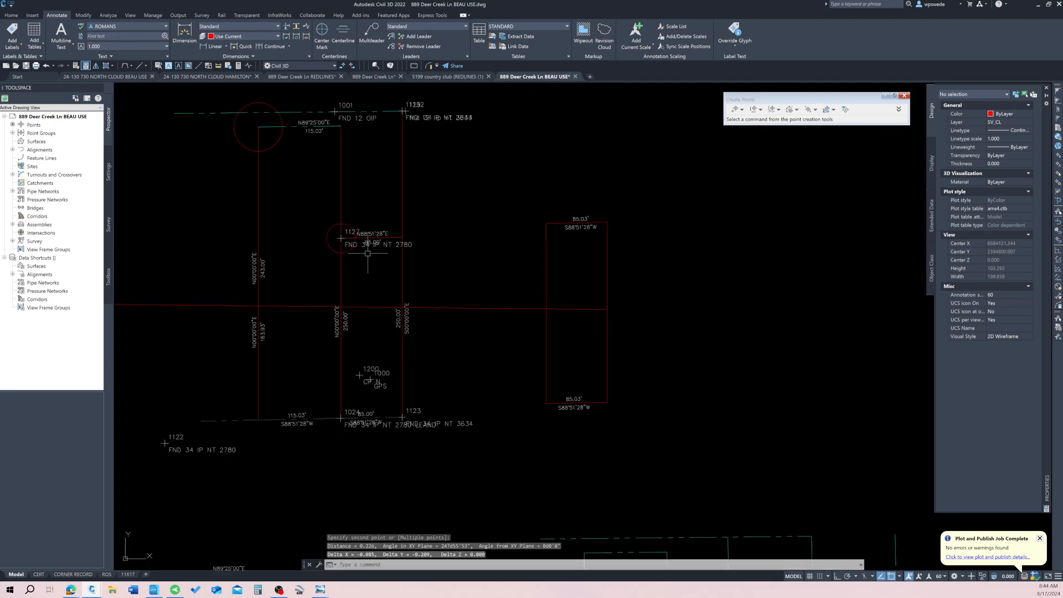
scroll(340, 420, "up", 12)
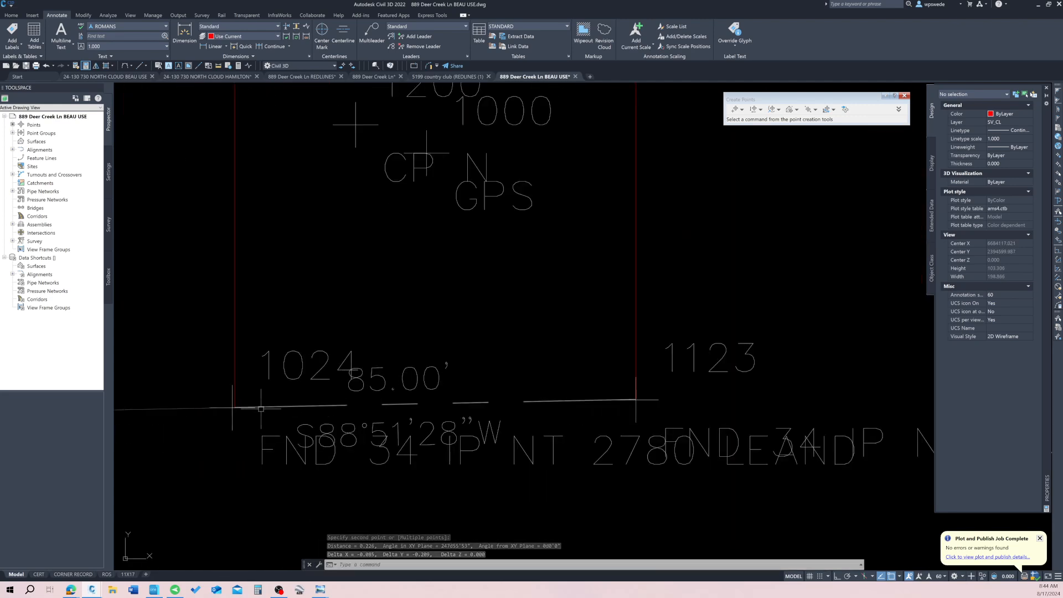
key("space")
left_click(236, 396)
left_click(243, 368)
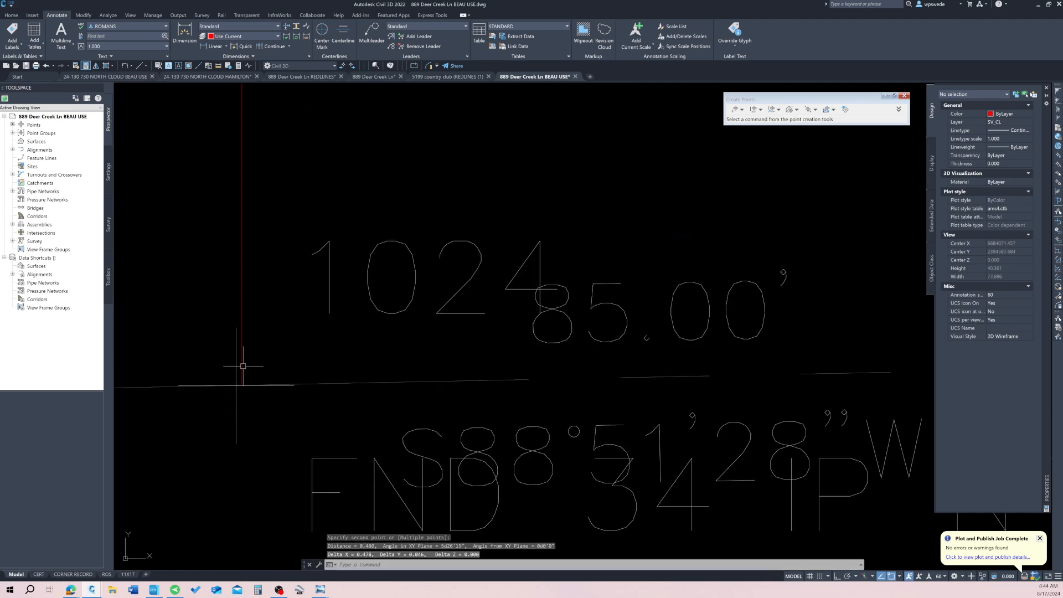
Measure the distance between found monument point 1123 and the adjacent record lot corner with DIST.
scroll(476, 328, "down", 6)
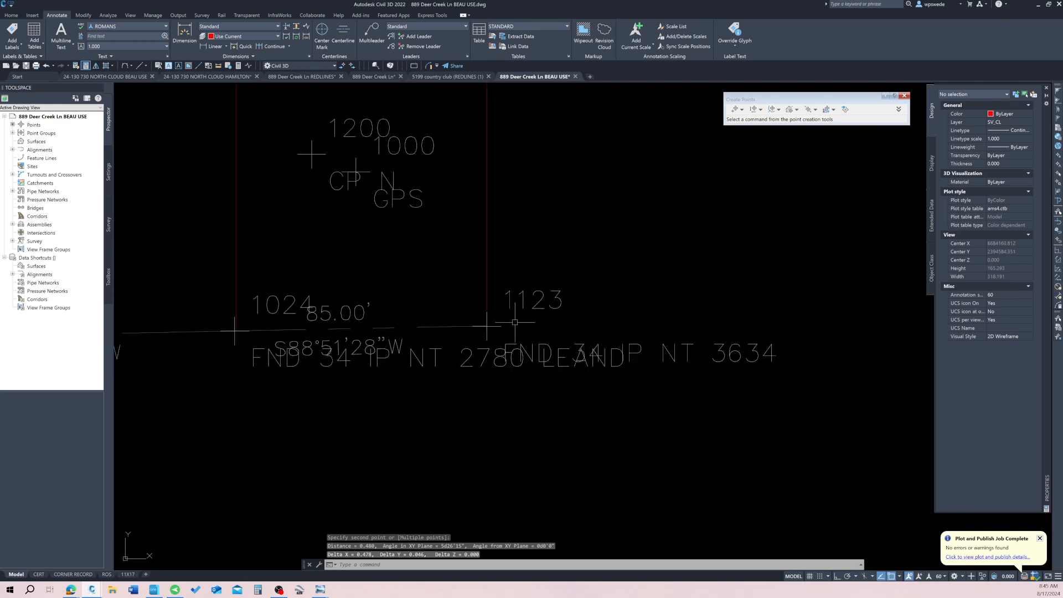
key("space")
scroll(487, 316, "up", 12)
left_click(450, 292)
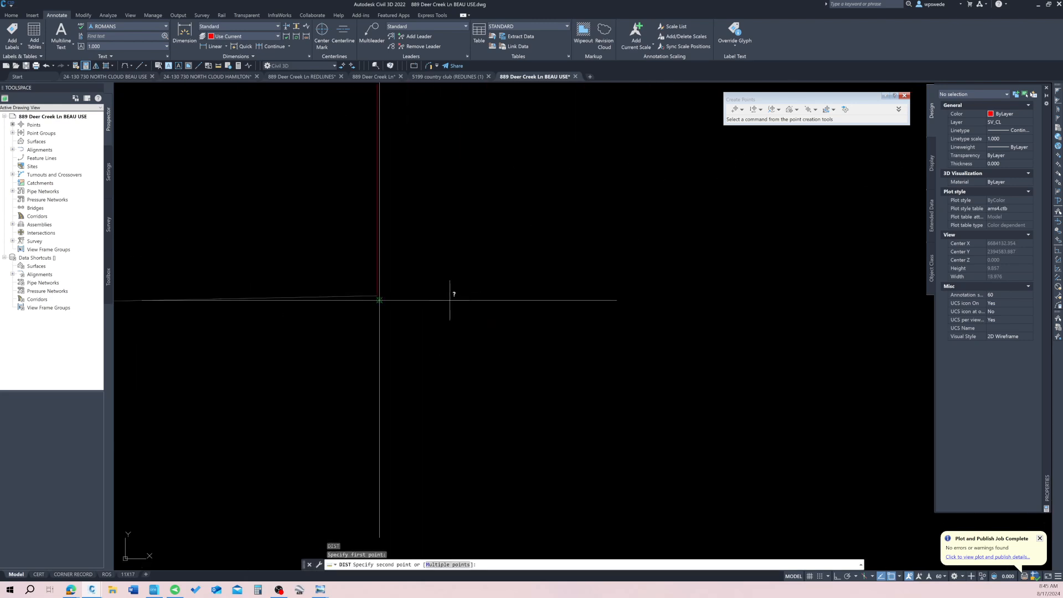
left_click(377, 296)
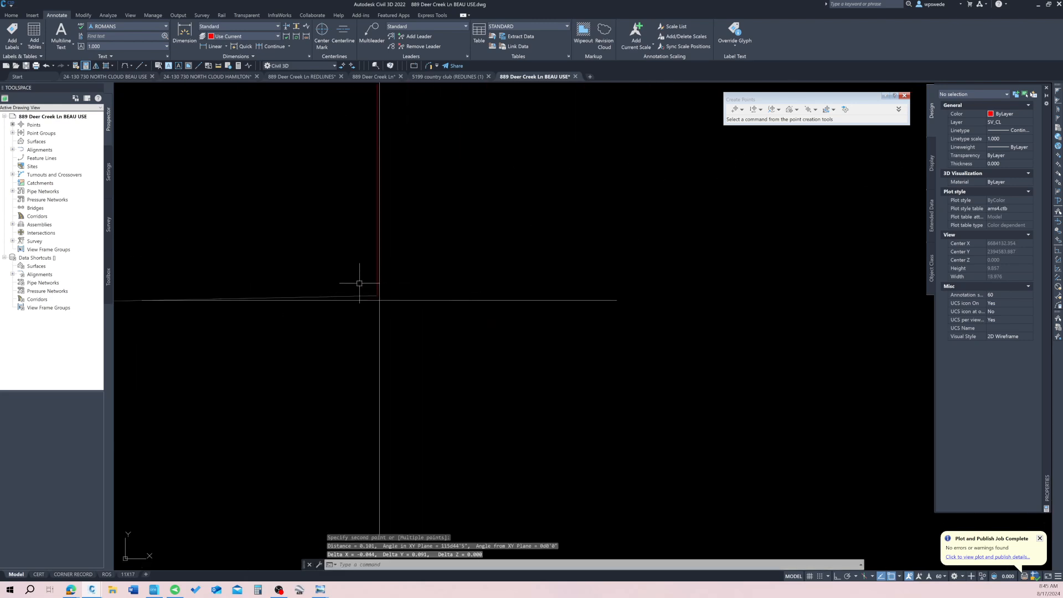
scroll(421, 315, "down", 18)
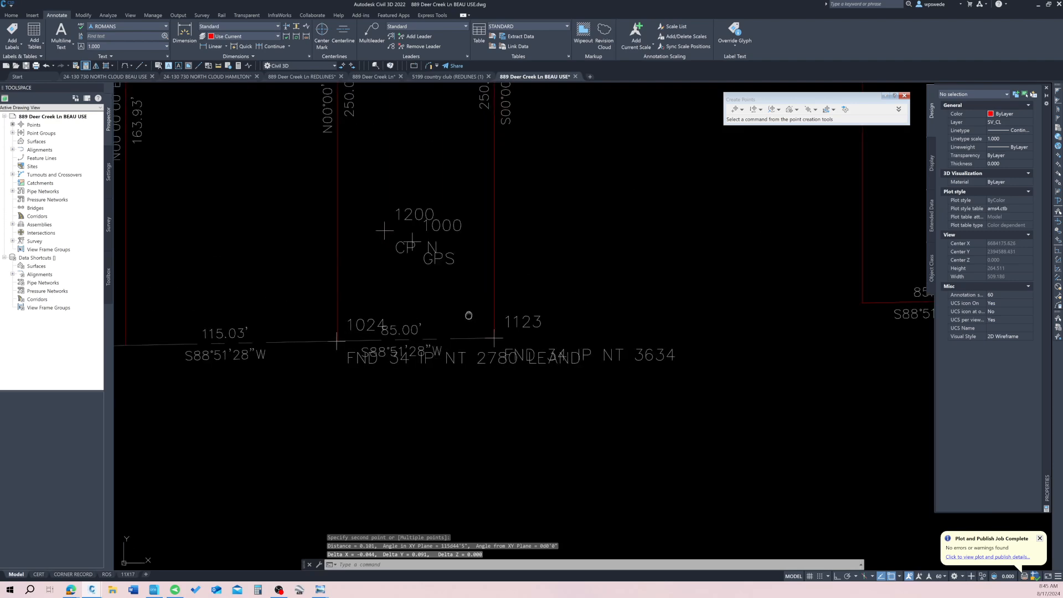
Examine how found point 1001 and the paired monuments at the northeast corner fall relative to the record north line and lot corners.
scroll(349, 479, "down", 3)
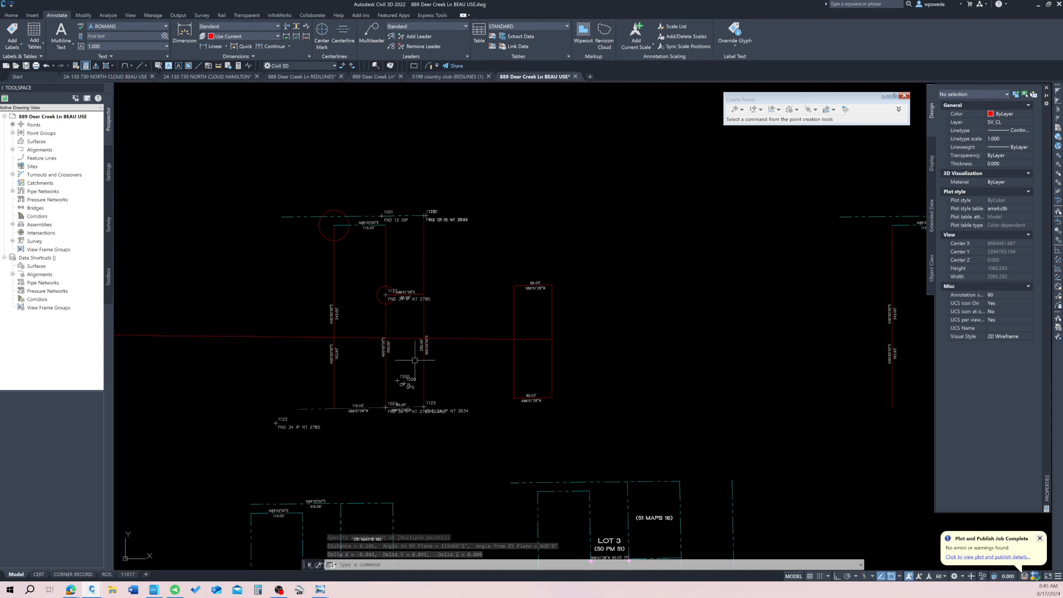
scroll(426, 209, "up", 9)
scroll(379, 363, "up", 7)
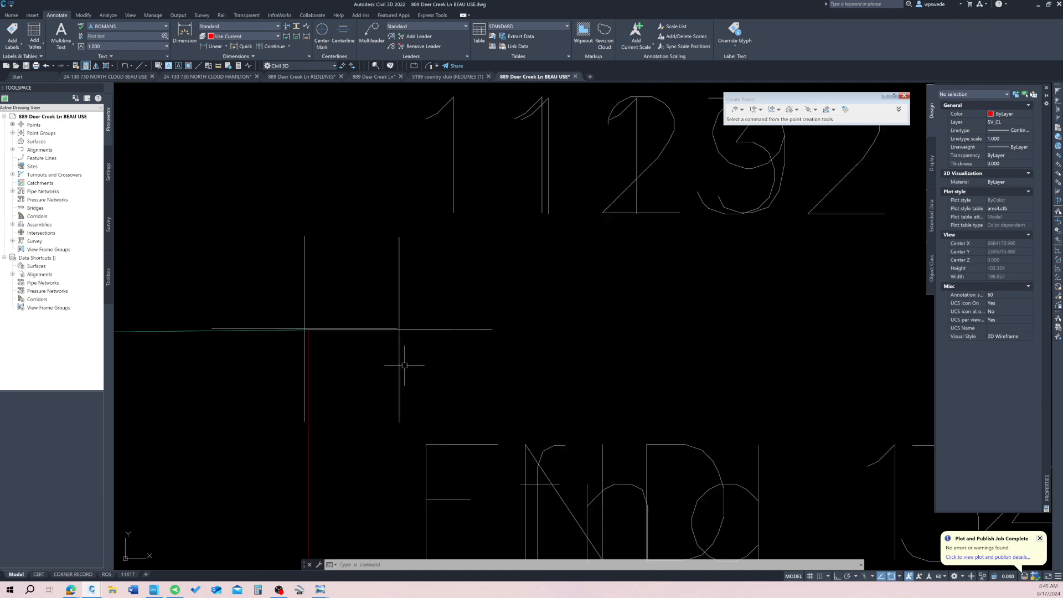
scroll(348, 376, "down", 6)
scroll(492, 249, "up", 6)
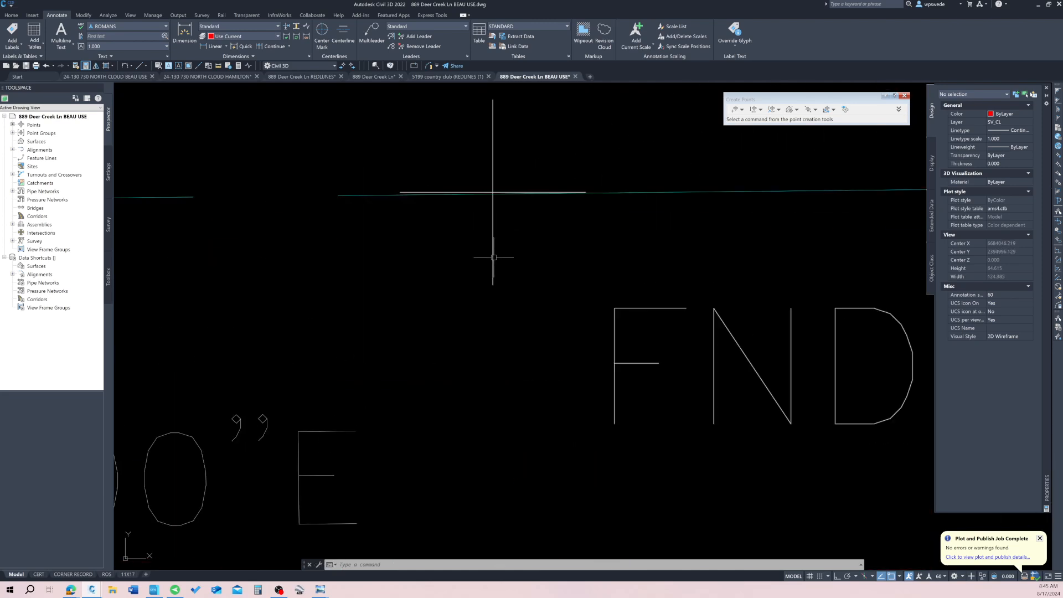
scroll(570, 343, "down", 8)
middle_click_drag(430, 336, 394, 251)
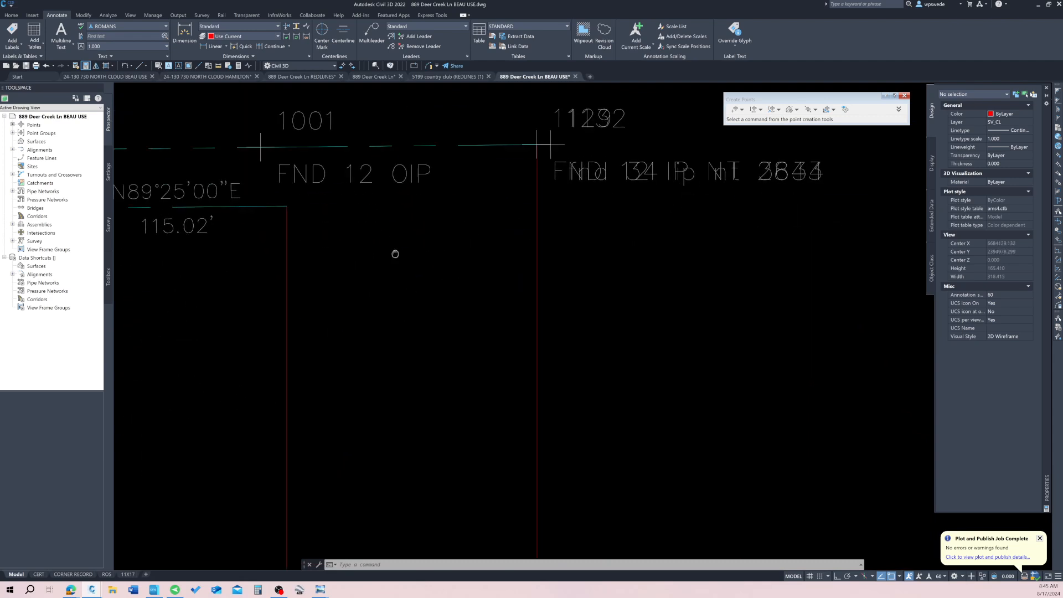
scroll(396, 254, "down", 4)
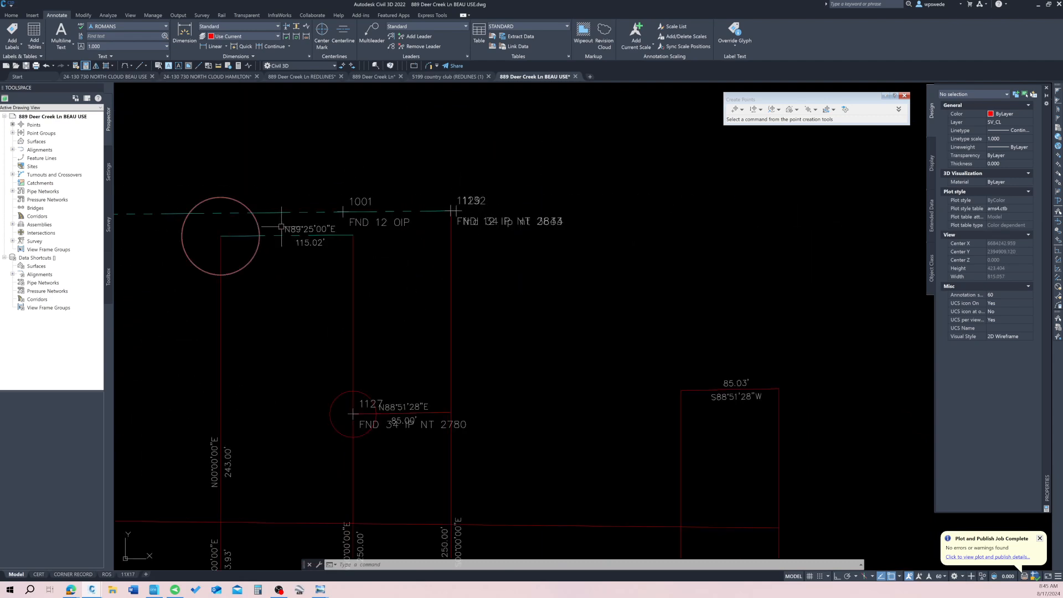
scroll(481, 212, "up", 6)
middle_click_drag(263, 223, 556, 224)
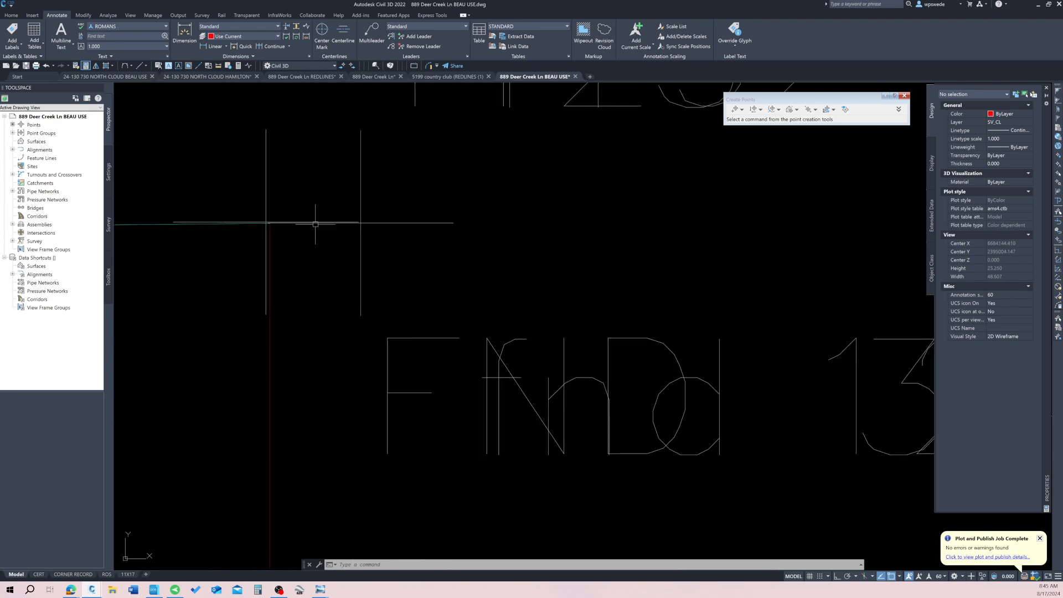
Measure the distance from the western of the two paired northeast monuments to the adjacent record boundary corner.
scroll(249, 230, "up", 3)
type("di")
key("Return")
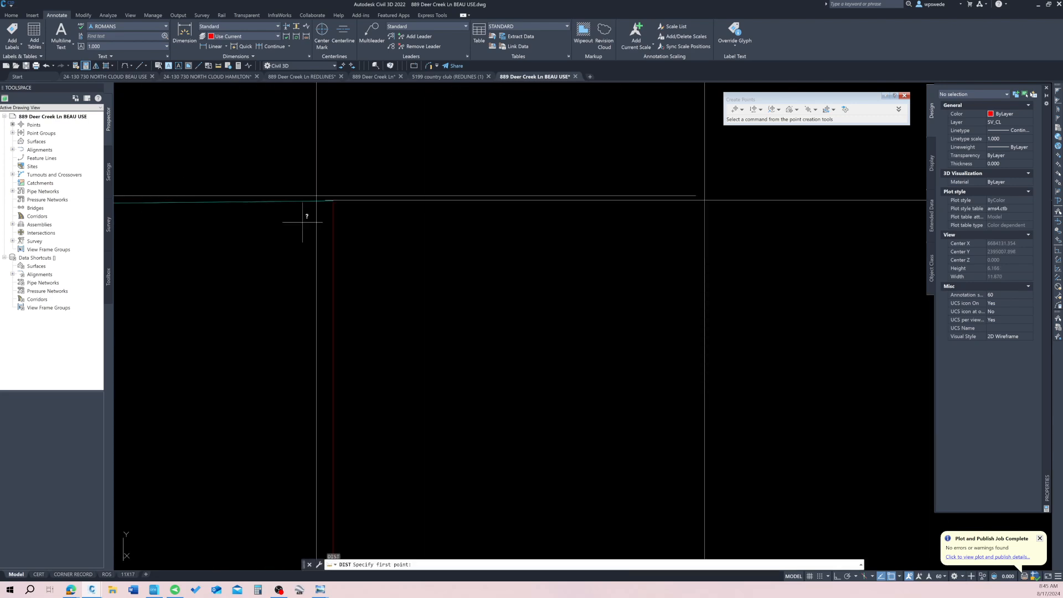
left_click(316, 225)
left_click(333, 223)
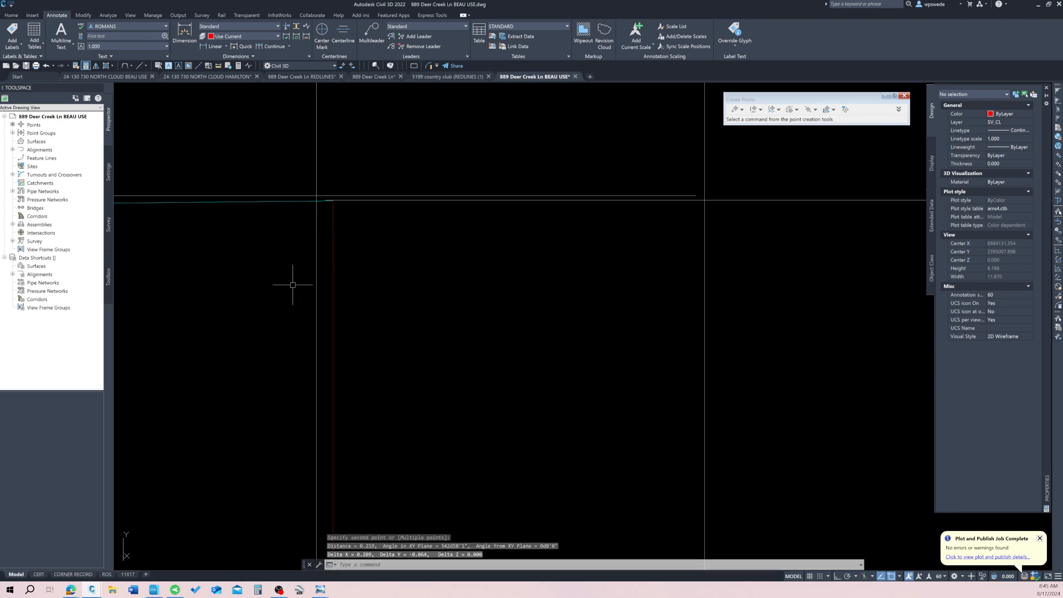
scroll(249, 339, "down", 8)
scroll(339, 327, "down", 8)
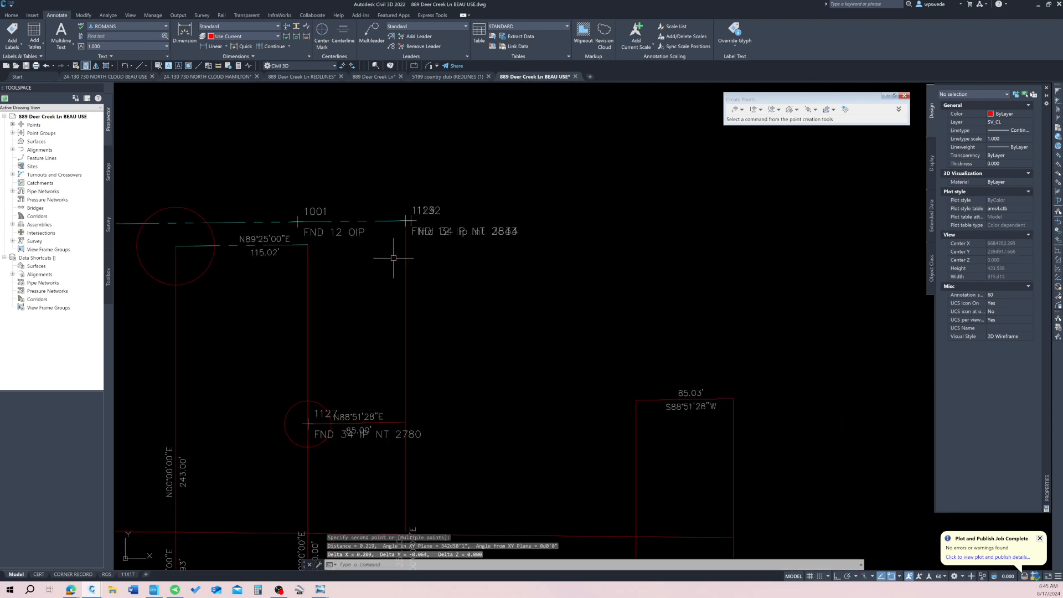
Delete the long, nearly horizontal red line that crosses the middle of the record lots.
scroll(423, 176, "up", 5)
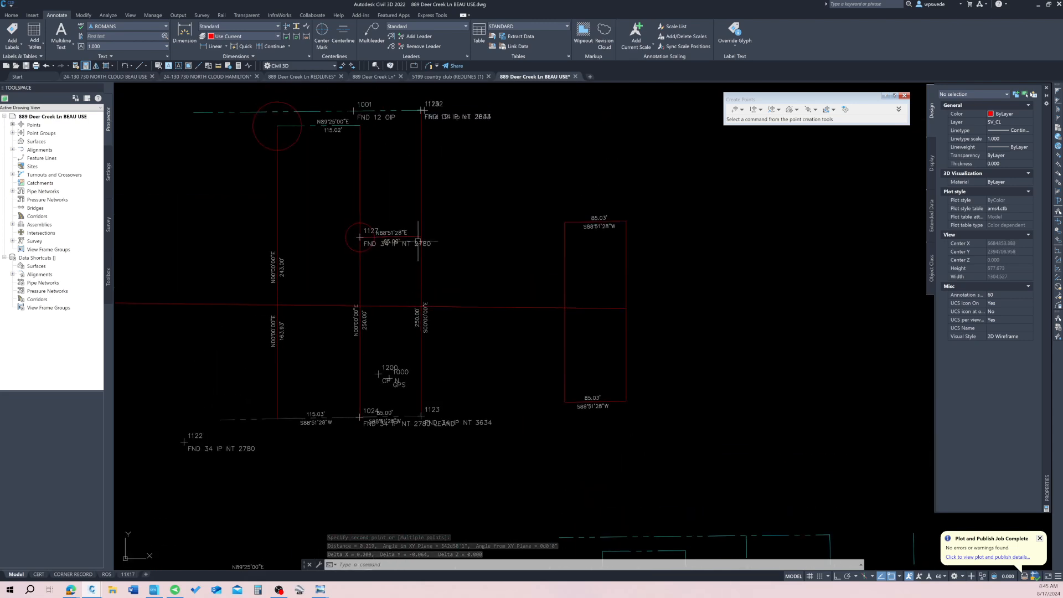
scroll(372, 294, "down", 5)
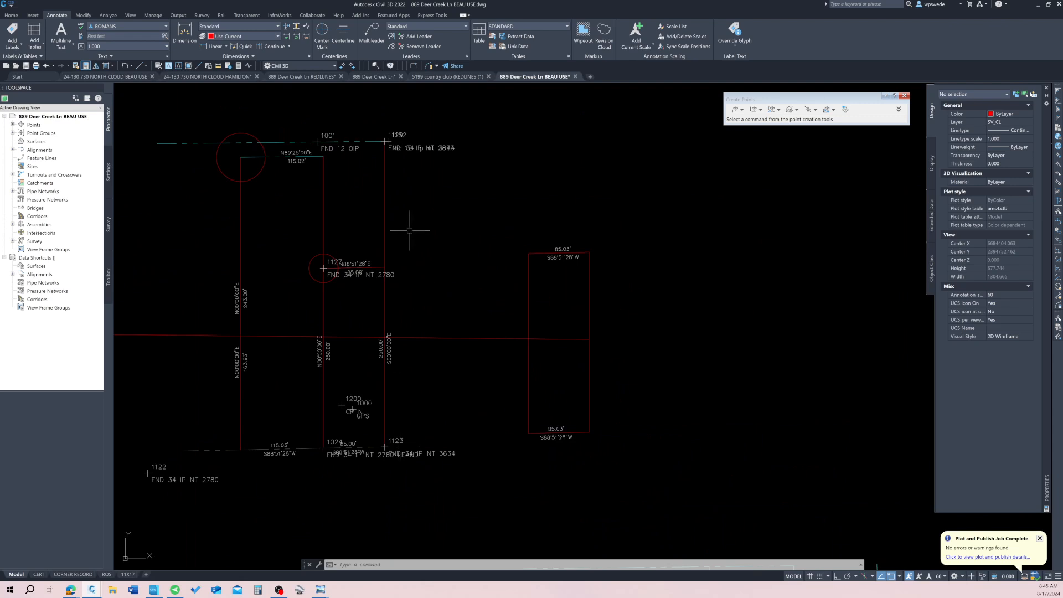
mouse_move(396, 254)
middle_mouse_down()
mouse_move(453, 248)
mouse_move(456, 285)
middle_mouse_up()
key("Escape")
key("Escape")
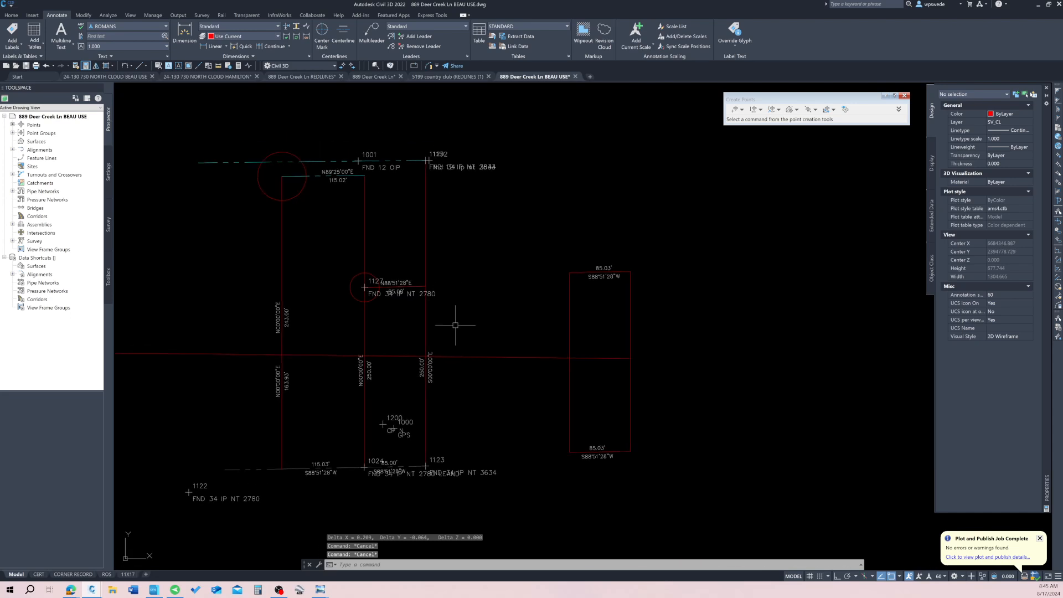
scroll(451, 335, "down", 4)
left_click(479, 344)
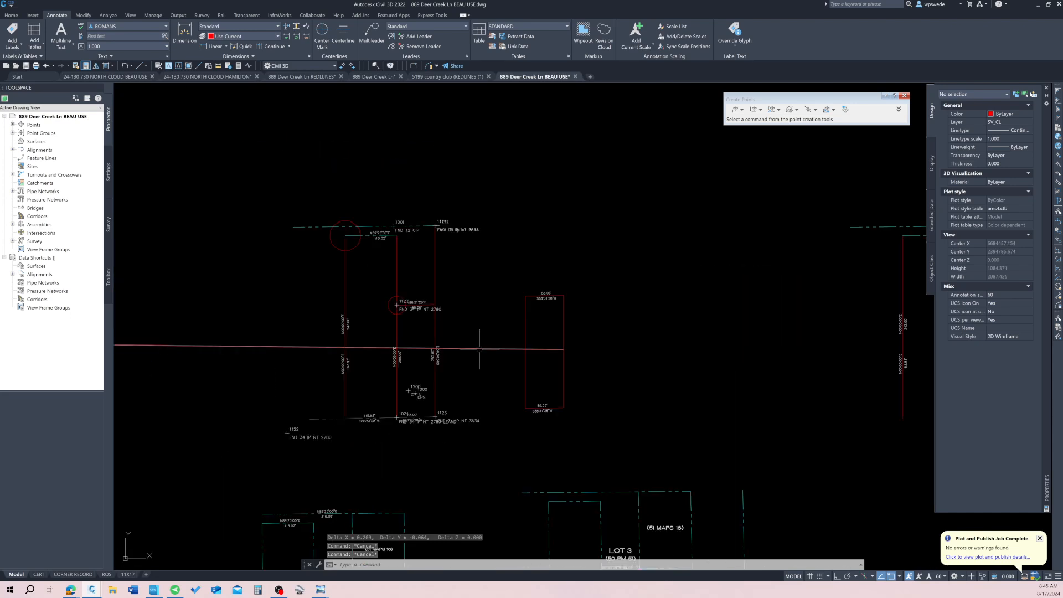
key("Delete")
scroll(480, 348, "up", 2)
scroll(479, 348, "down", 2)
mouse_move(479, 349)
middle_mouse_down()
mouse_move(473, 298)
mouse_move(434, 319)
middle_mouse_up()
scroll(473, 299, "up", 4)
mouse_move(417, 265)
middle_mouse_down()
mouse_move(415, 323)
mouse_move(419, 314)
middle_mouse_up()
key("Escape")
key("Escape")
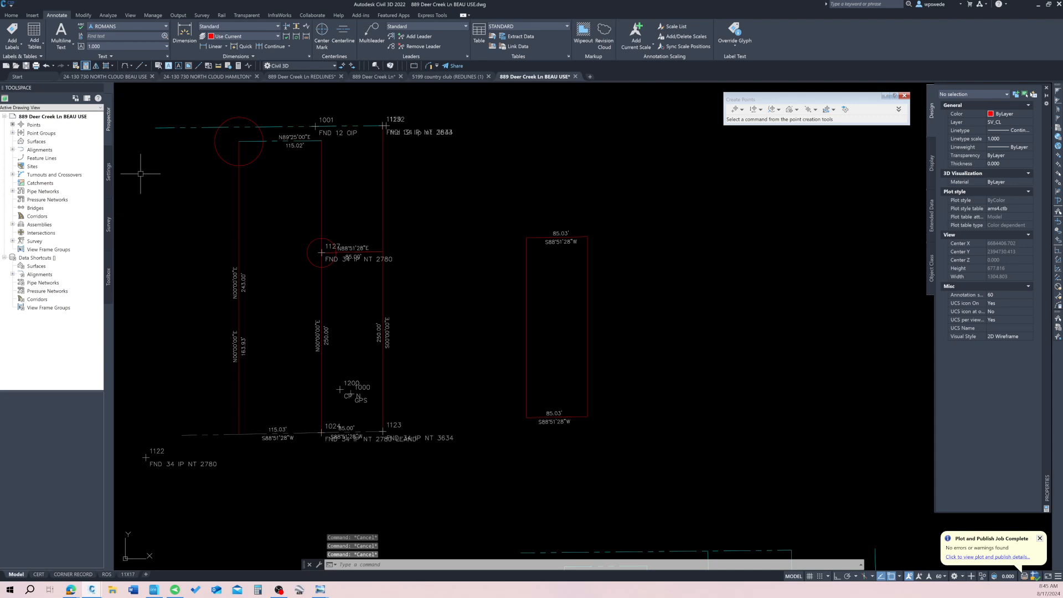
Open the layer manager and lock all layers in the drawing.
type("55")
key("Return")
left_click(178, 187)
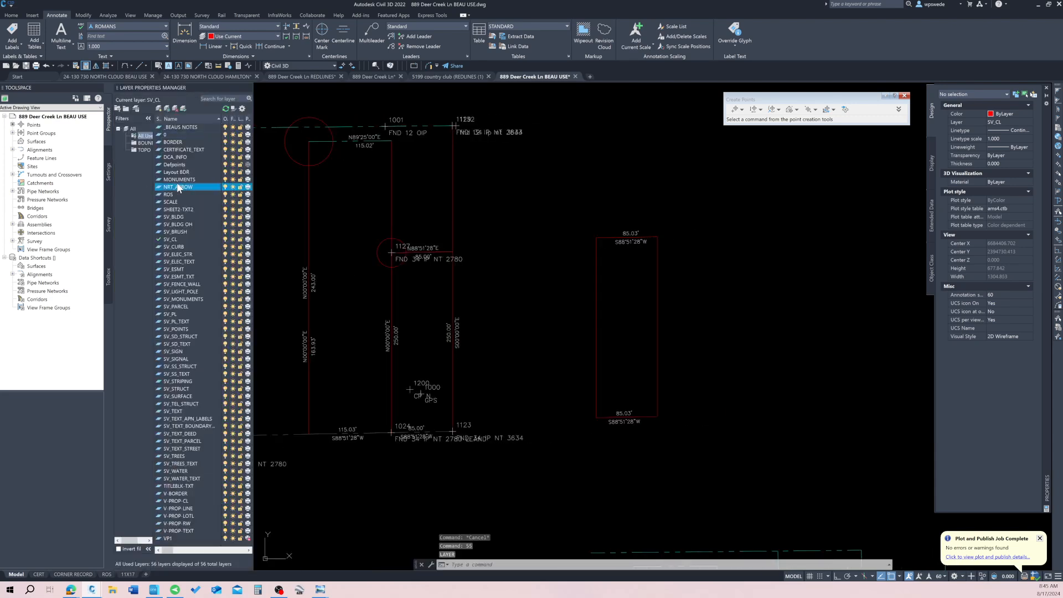
key("ctrl+a")
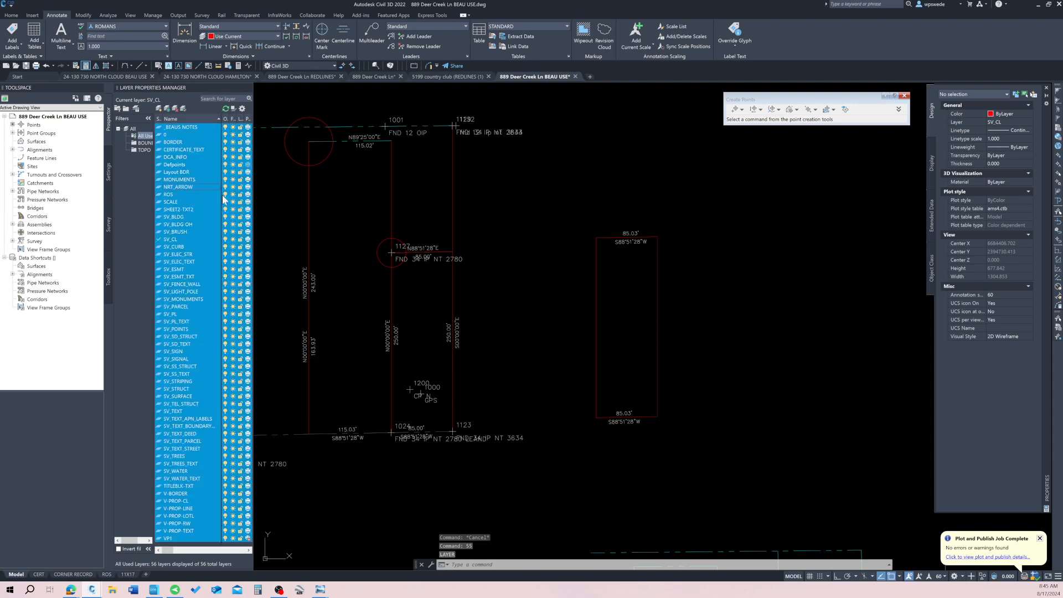
left_click(240, 195)
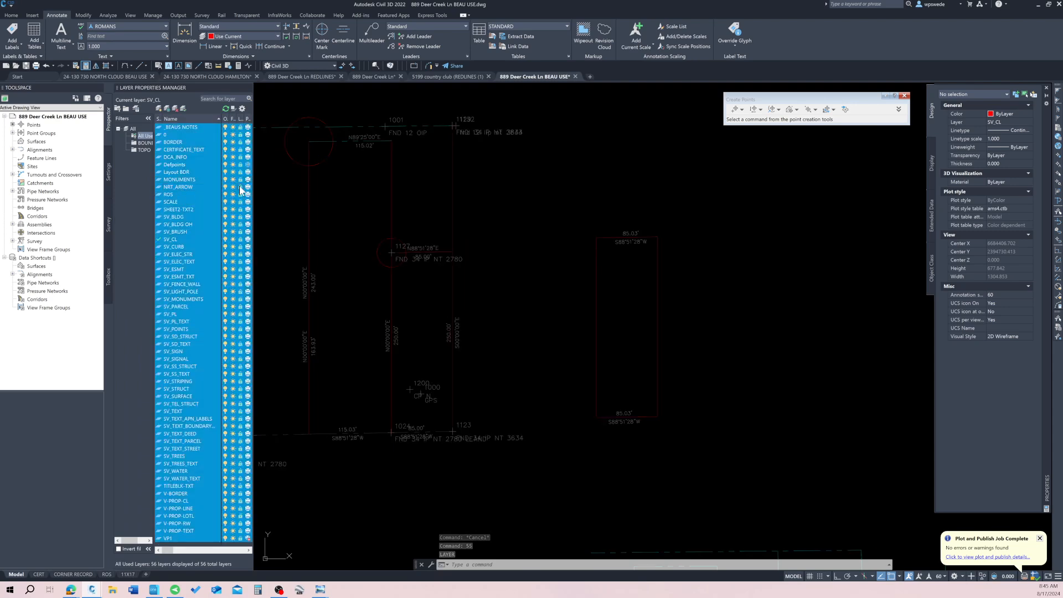
Unlock only the SV_POINTS layer so the survey points can be edited.
left_click(178, 187)
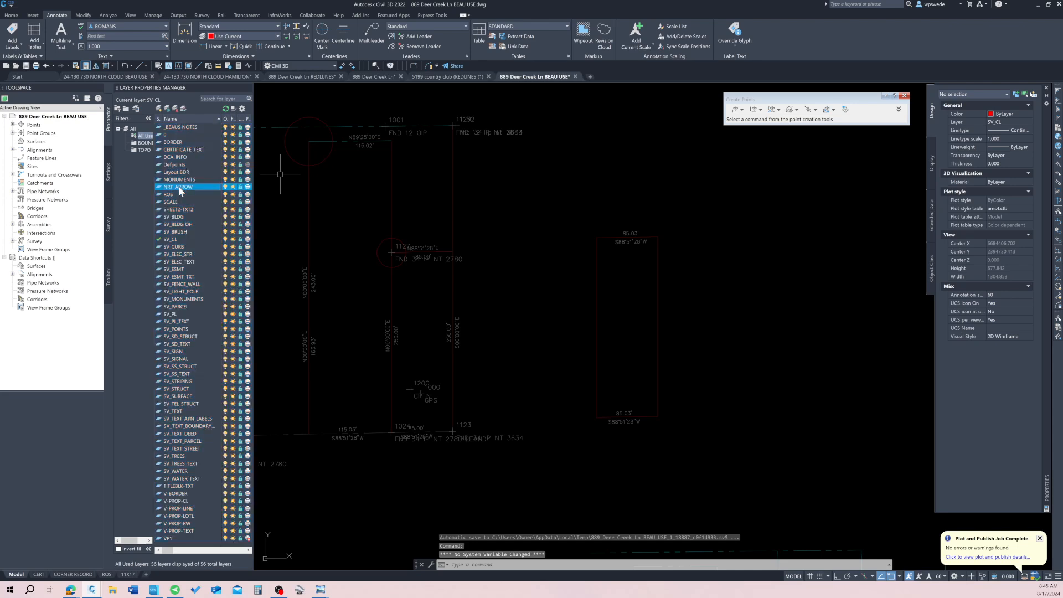
left_click(180, 298)
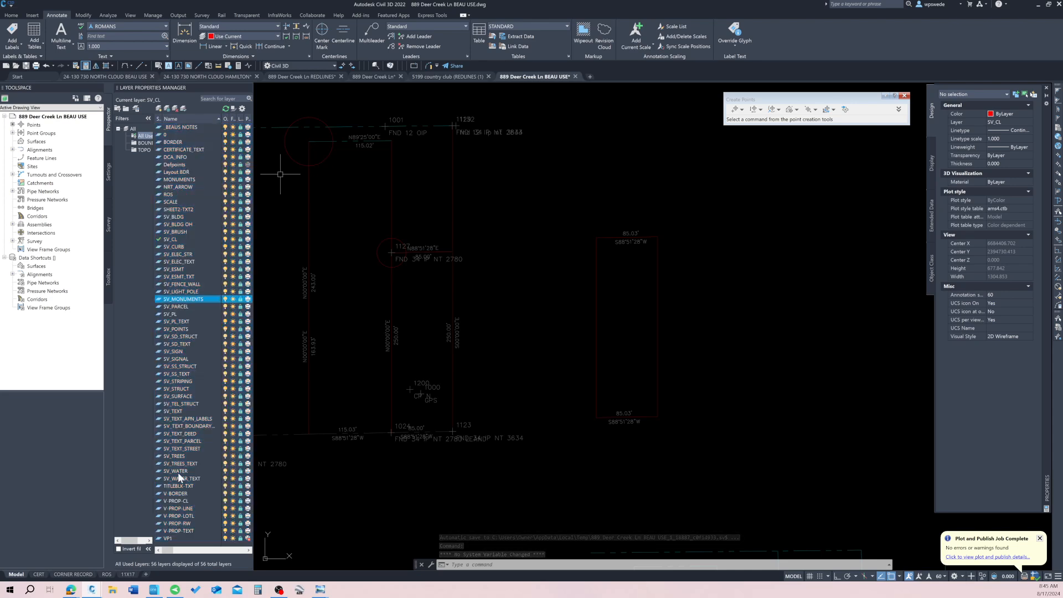
left_click(179, 328)
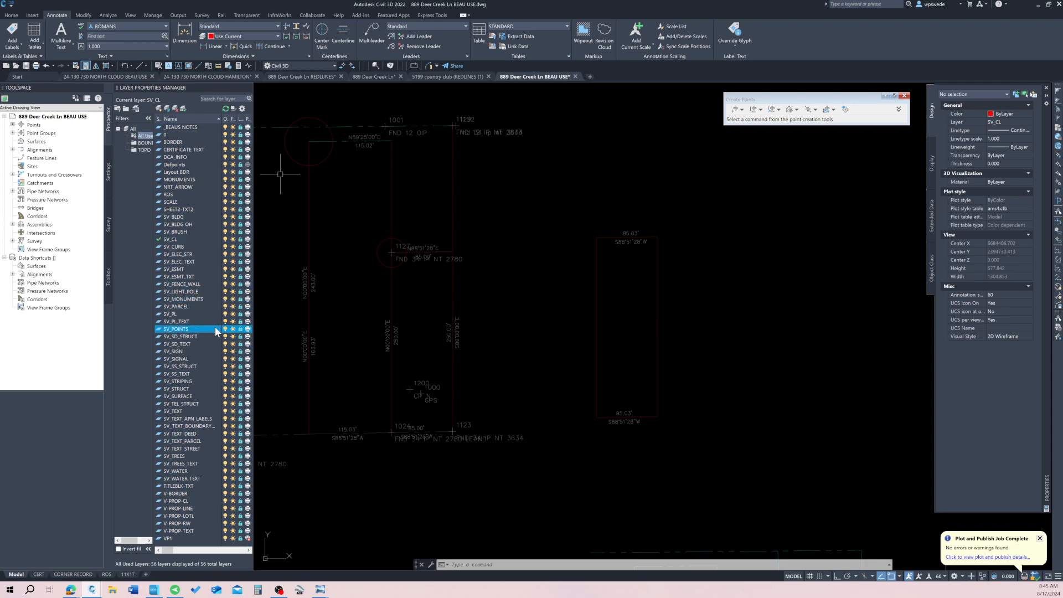
left_click(242, 330)
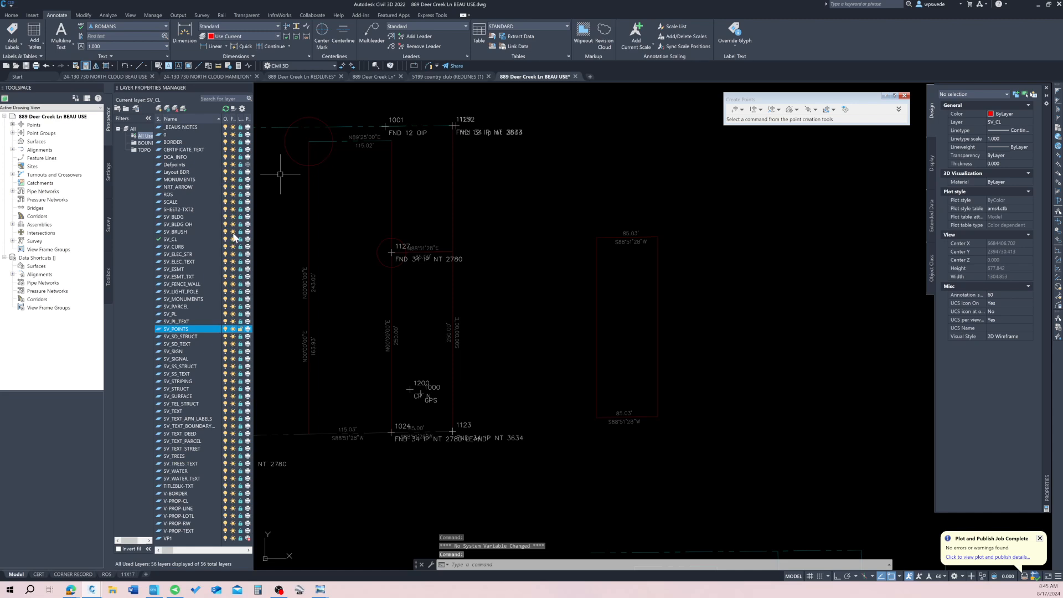
Move all the imported survey points northeast, off the record boundary linework and into open space.
scroll(451, 315, "down", 3)
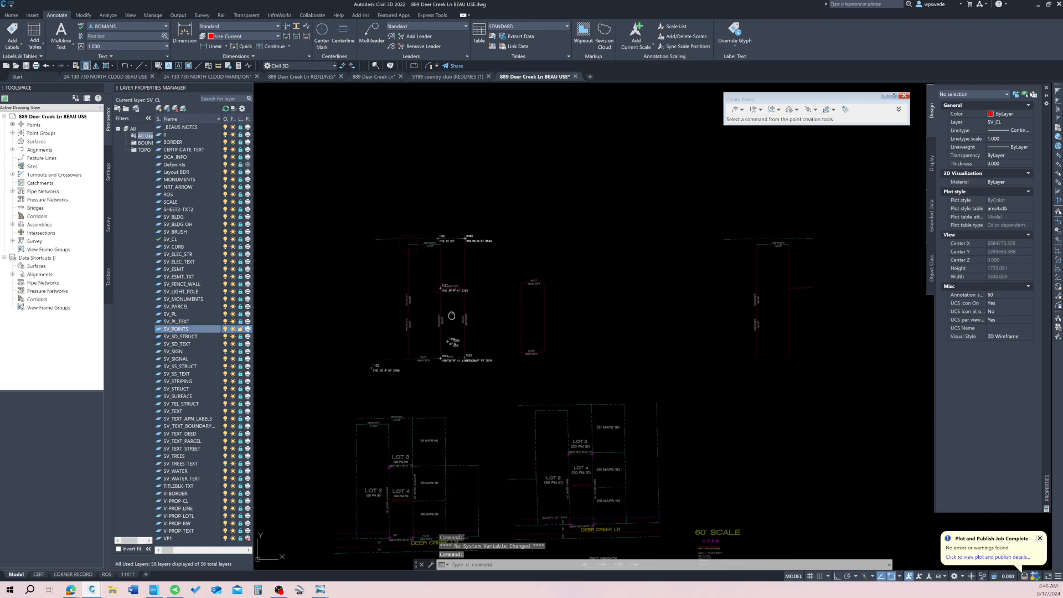
middle_click_drag(451, 315, 445, 314)
type("m")
key("Return")
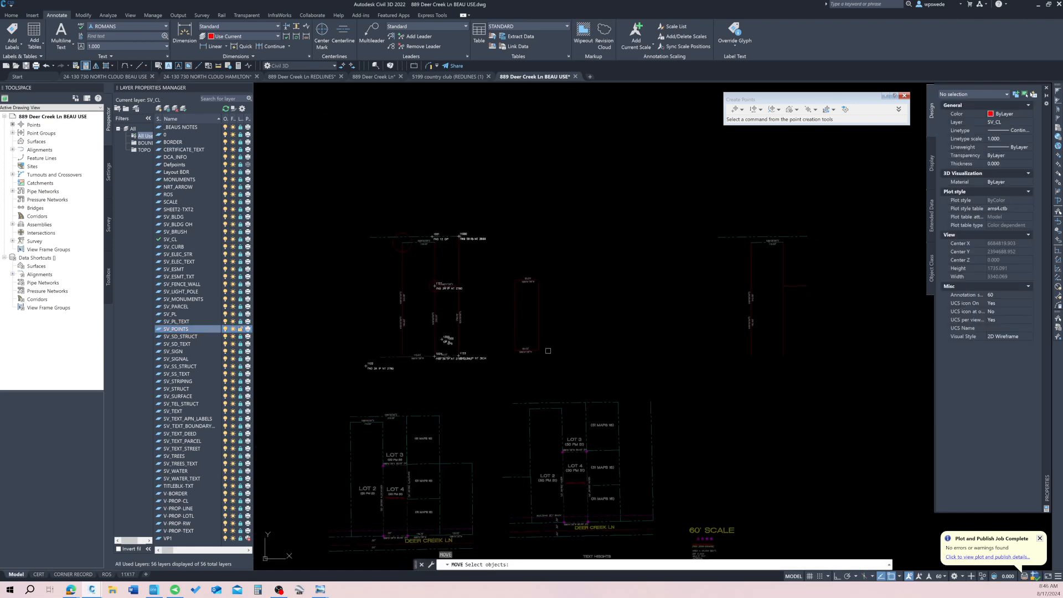
left_click(566, 394)
left_click(292, 126)
left_click(400, 292)
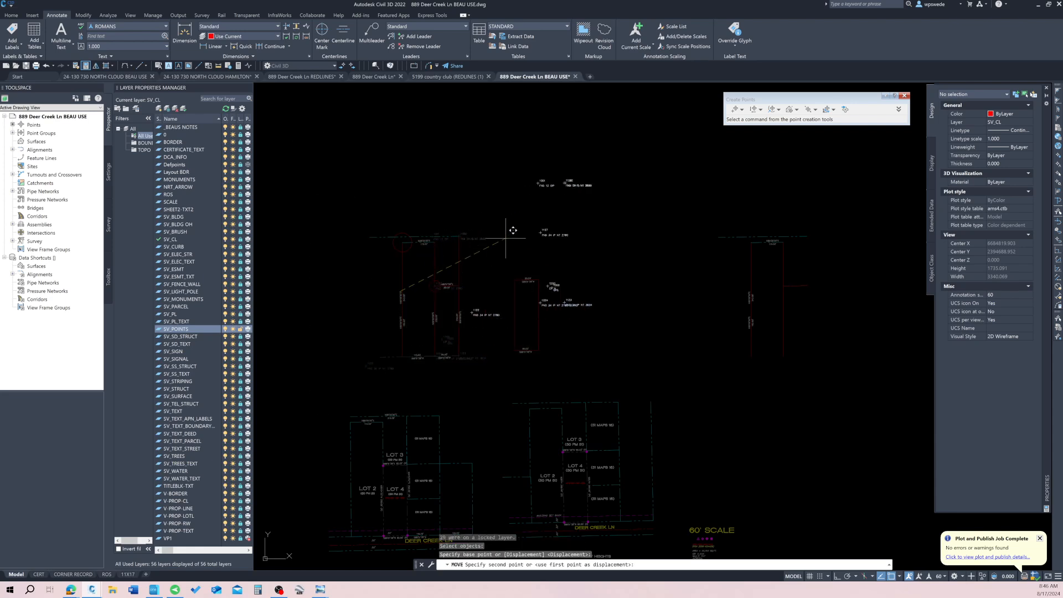
left_click(551, 191)
middle_click_drag(607, 311, 603, 312)
scroll(526, 337, "down", 4)
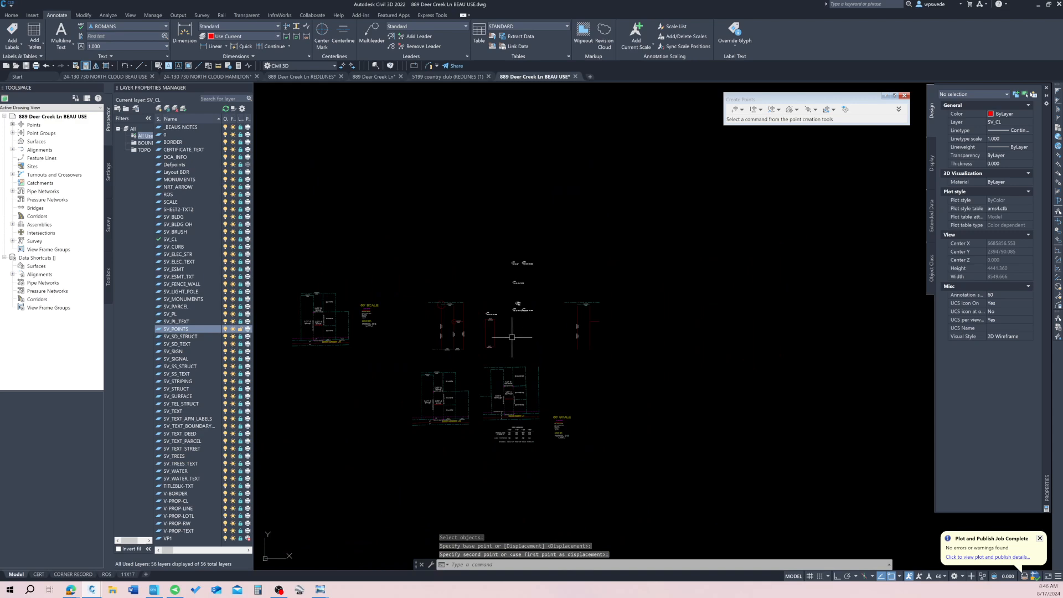
Try moving found monument point 1122 by itself to the west side of the record boundary, and undo that move.
key("space")
scroll(505, 327, "up", 4)
left_click(505, 329)
left_click(433, 289)
key("space")
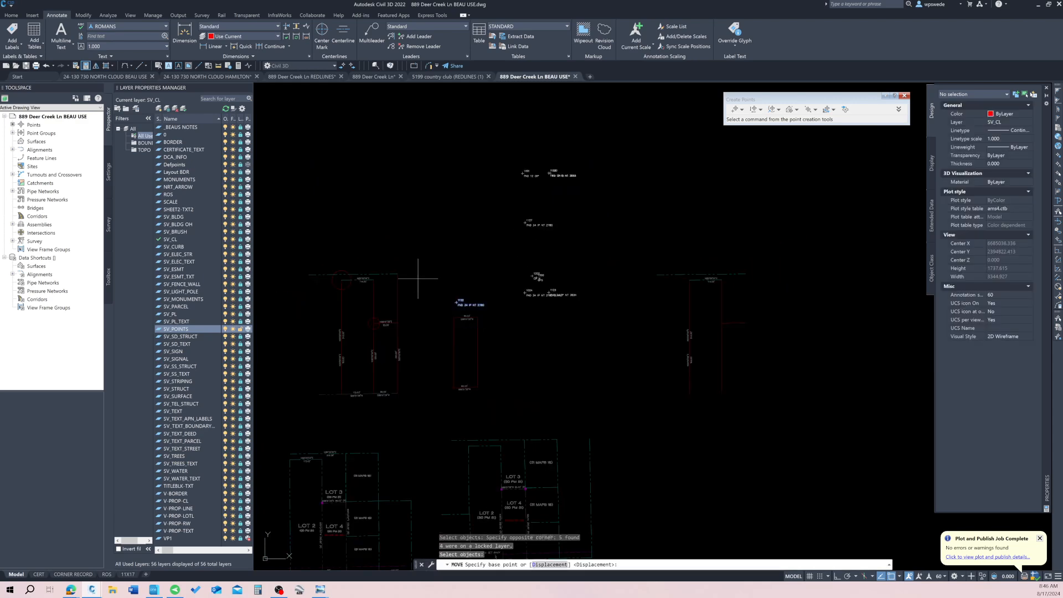
left_click(455, 282)
left_click(299, 318)
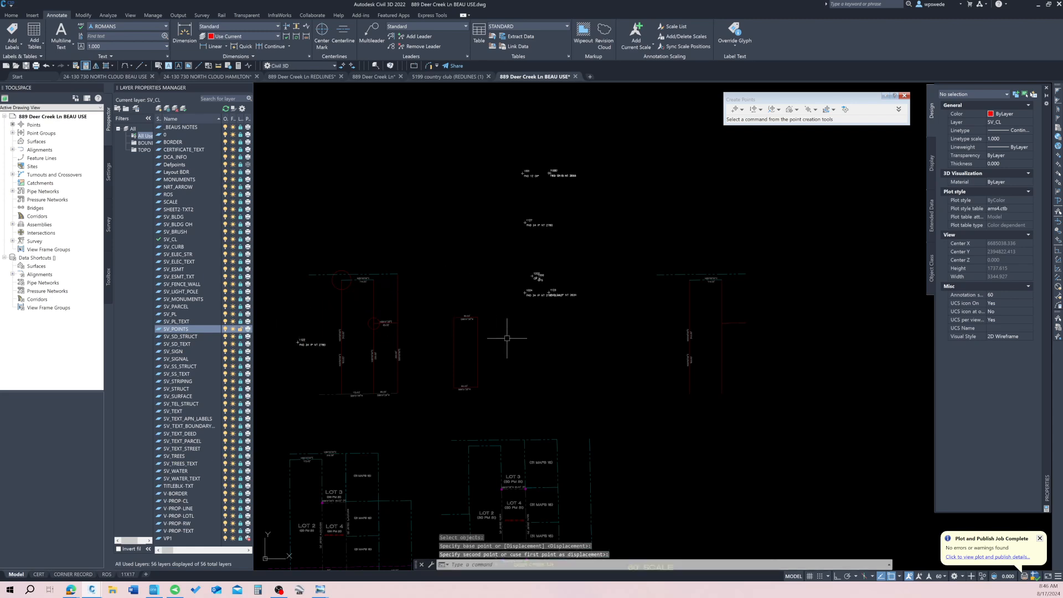
key("ctrl+z")
Move all survey points back over the record boundary, using found monument 1129 as base point and placing it near the northeast corner.
scroll(506, 337, "down", 3)
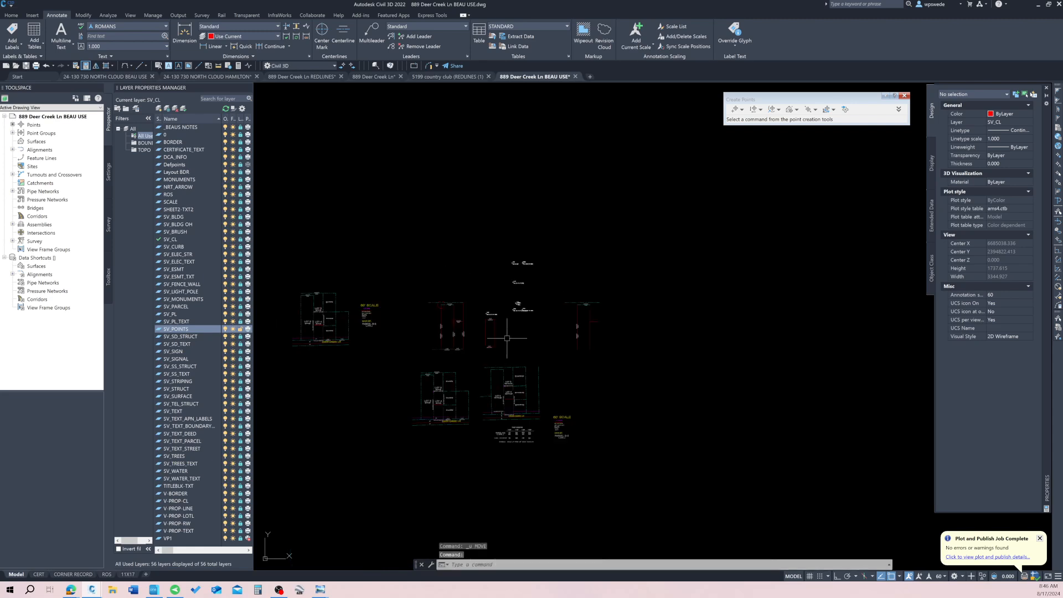
scroll(515, 334, "up", 2)
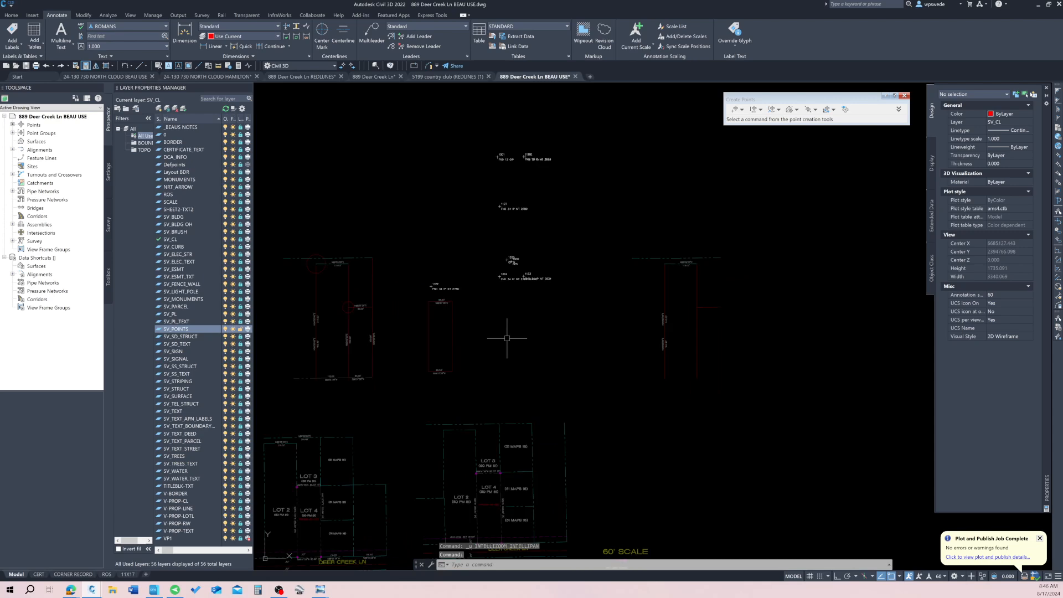
middle_click_drag(524, 326, 527, 345)
type("m")
key("Return")
left_click(631, 380)
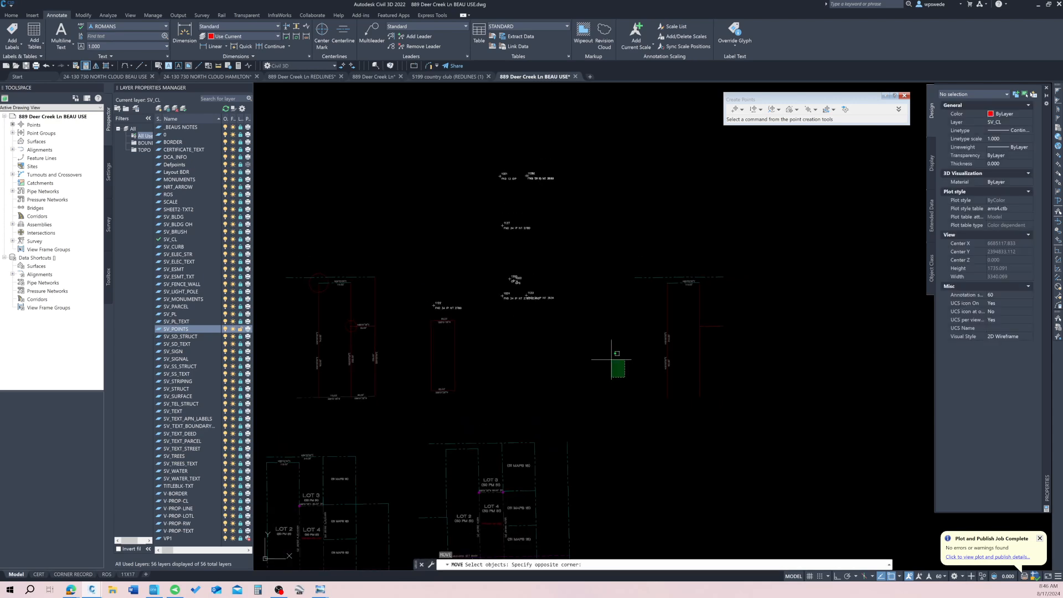
left_click(314, 113)
key("Return")
scroll(533, 179, "up", 8)
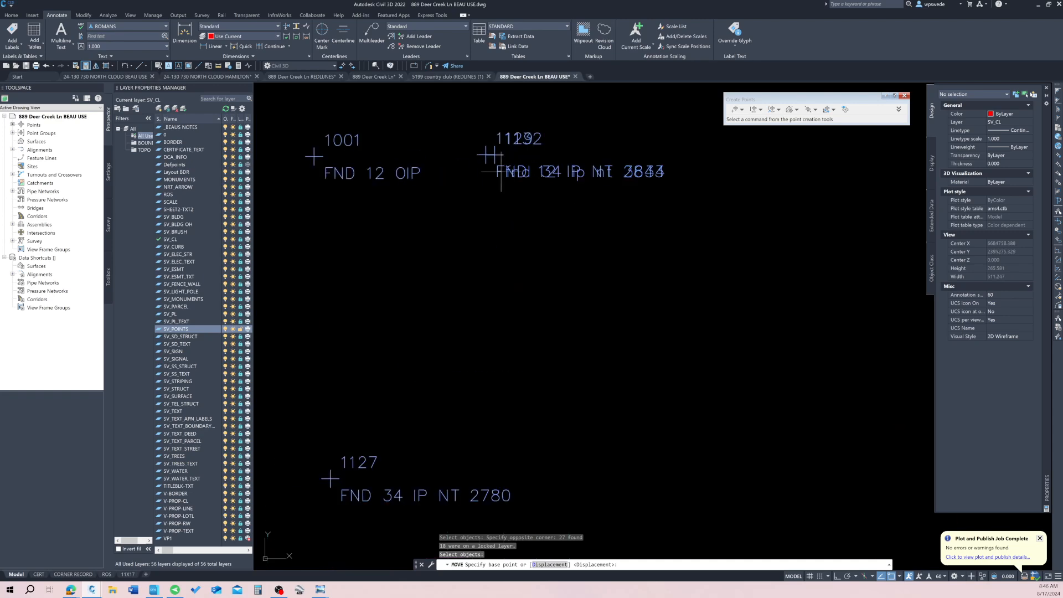
left_click(485, 155)
scroll(498, 172, "down", 10)
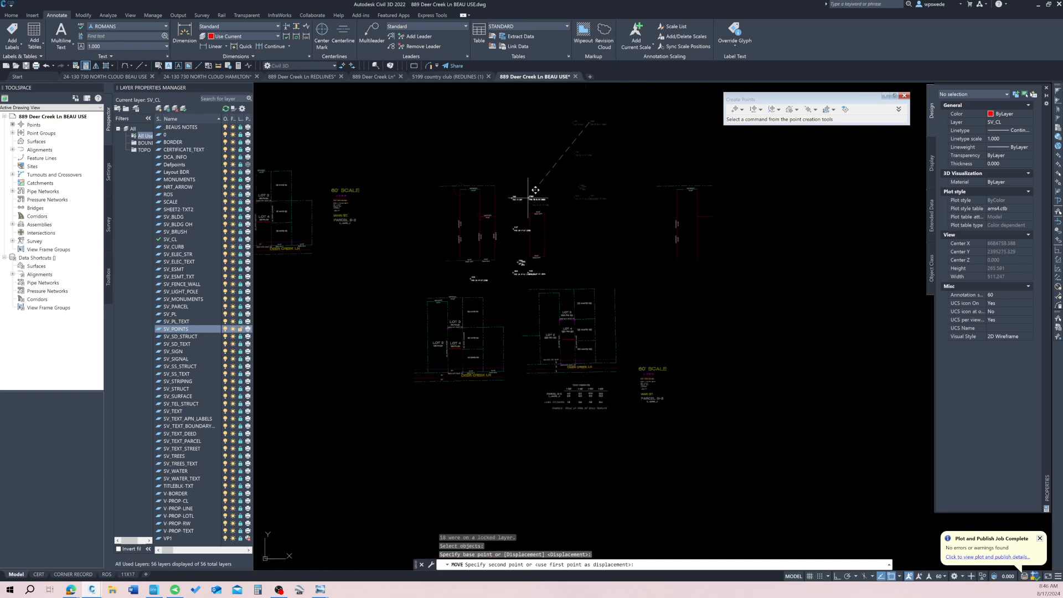
scroll(567, 197, "up", 4)
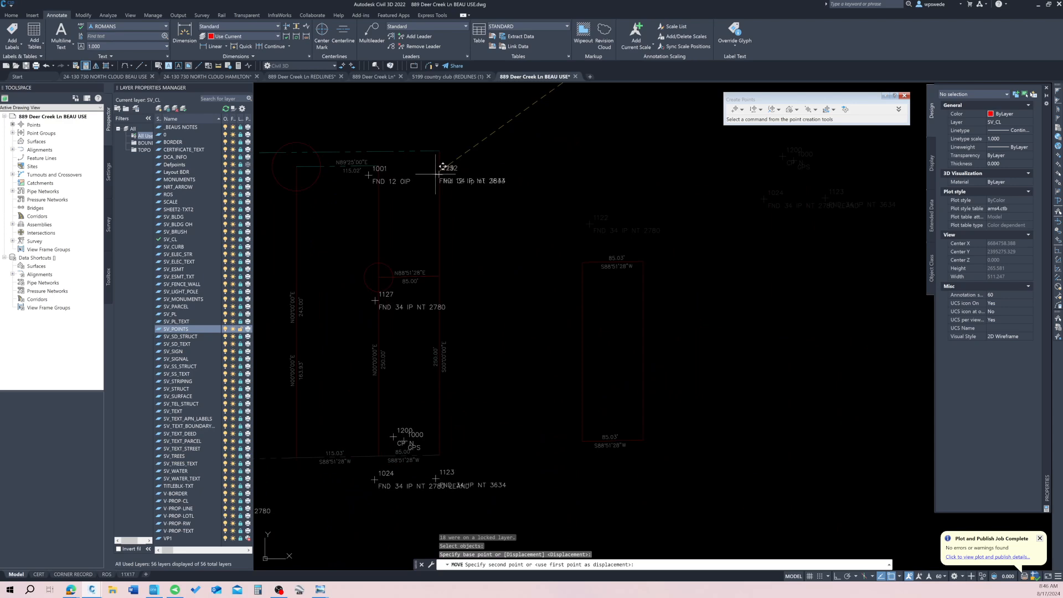
left_click(435, 174)
scroll(423, 194, "down", 4)
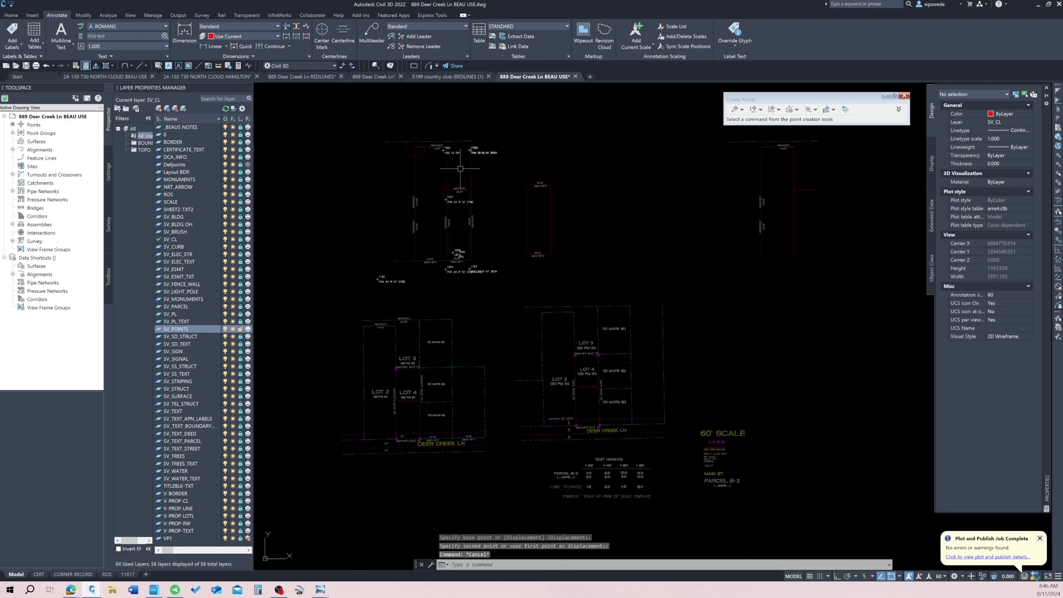
Move all survey points again so that found monument 1129 sits exactly on the record boundary's northeast corner.
key("Return")
left_click(460, 274)
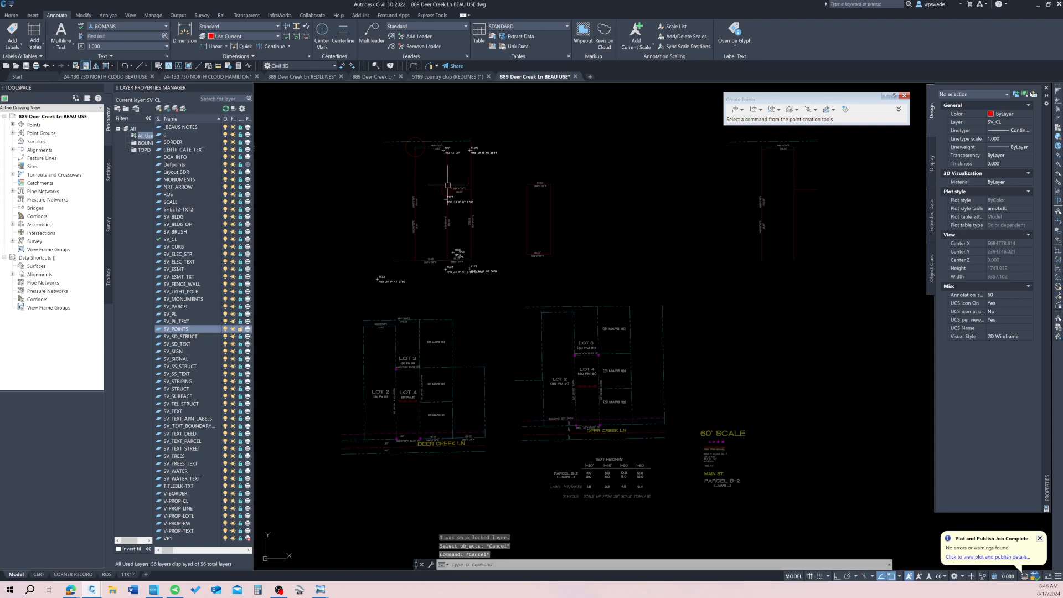
left_click(534, 317)
left_click(317, 116)
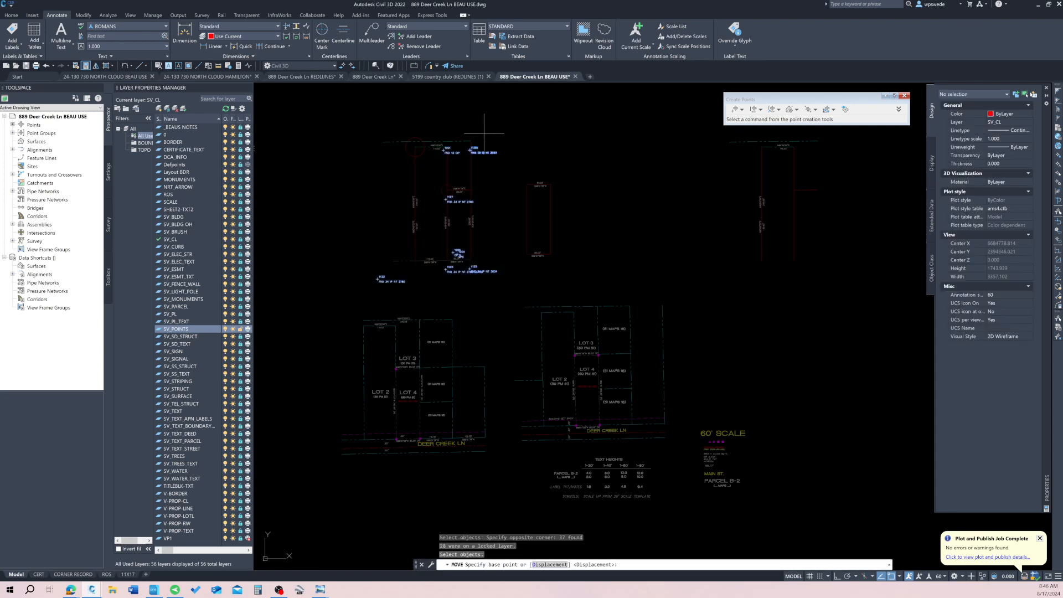
scroll(479, 140, "up", 4)
left_click(440, 186)
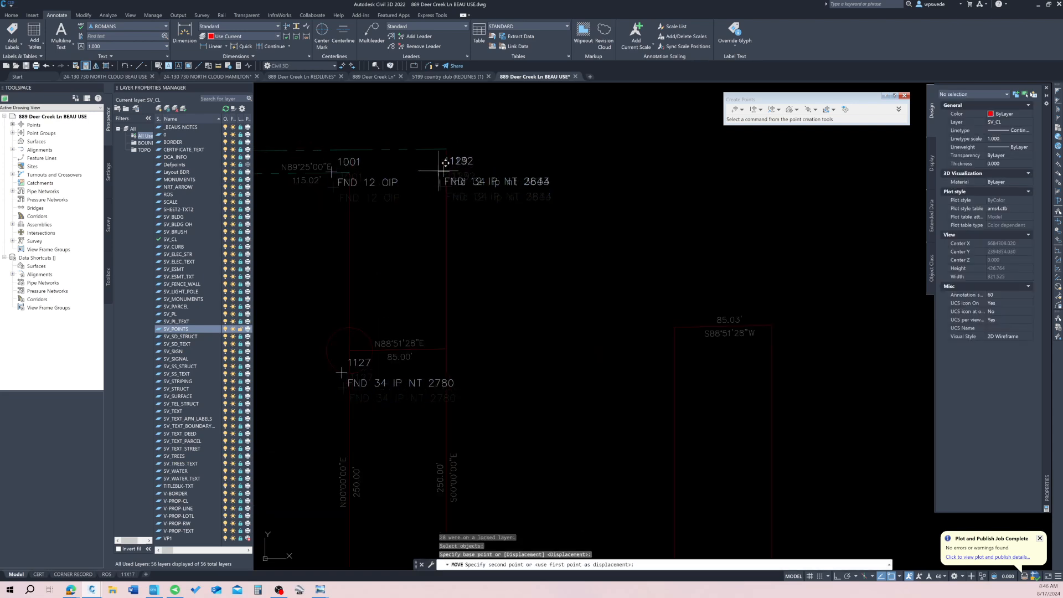
left_click(442, 175)
scroll(426, 163, "down", 3)
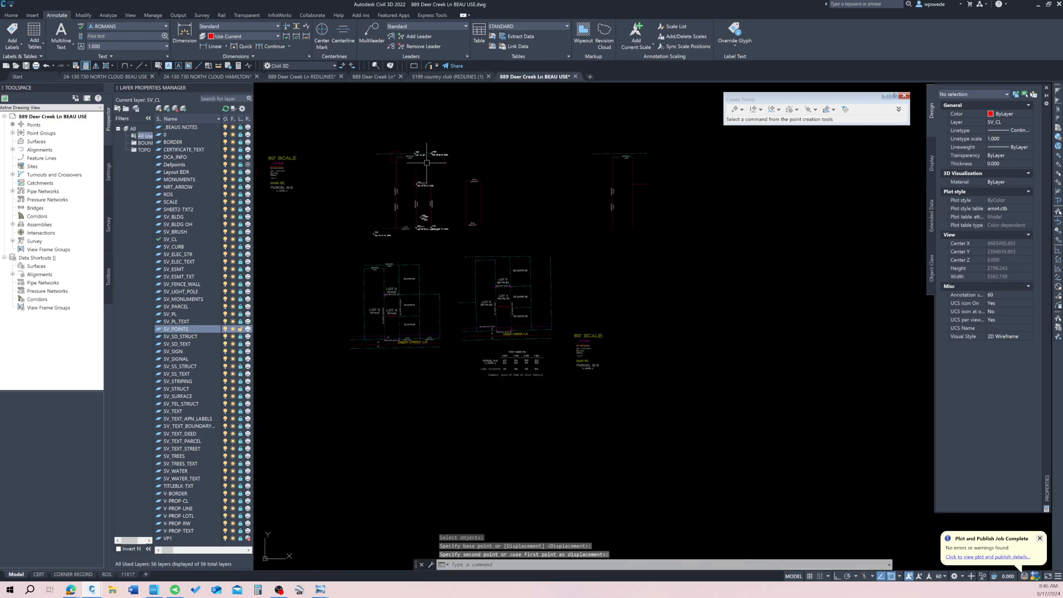
scroll(424, 190, "up", 10)
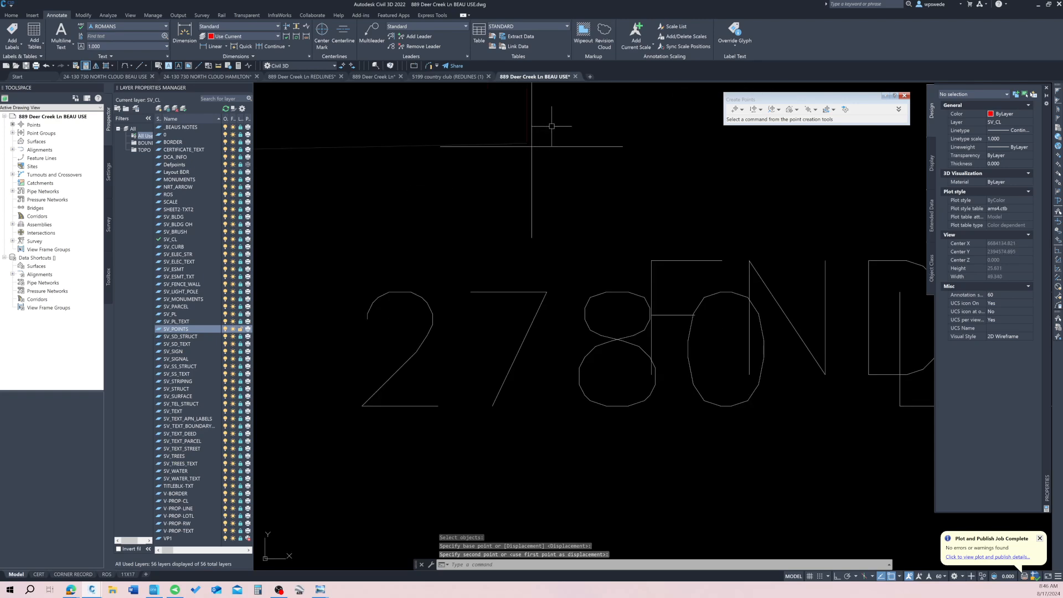
scroll(481, 190, "up", 15)
scroll(473, 204, "down", 20)
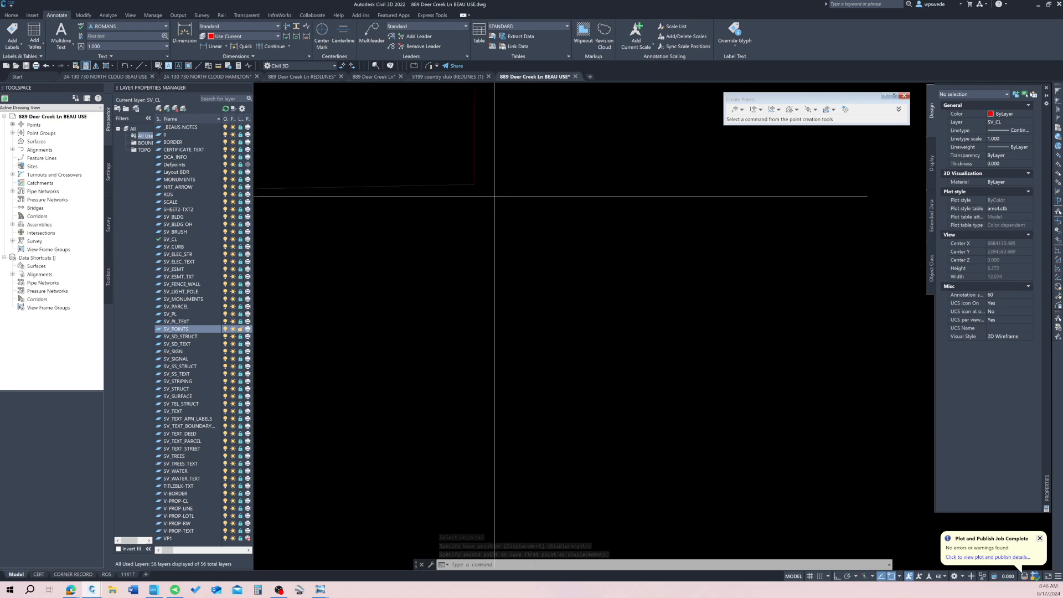
middle_click_drag(414, 240, 440, 238)
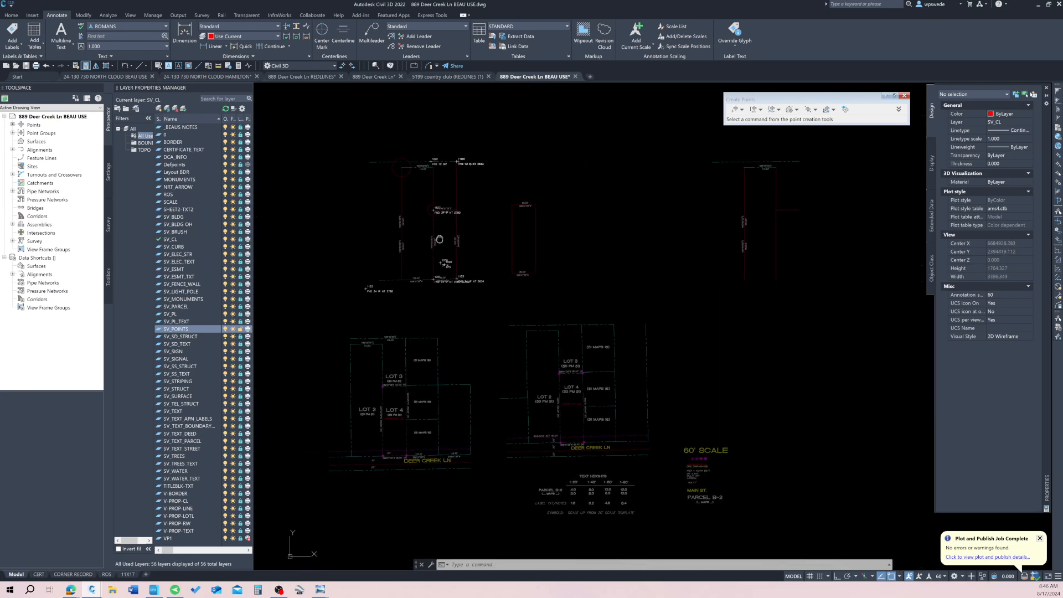
key("Escape")
key("Escape")
type("2")
key("Return")
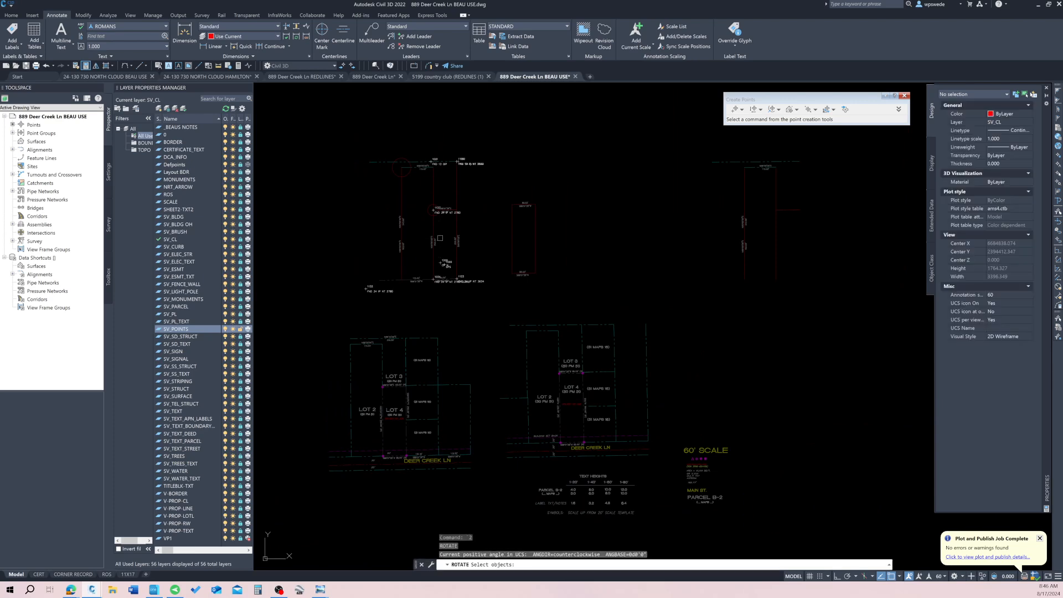
left_click(523, 310)
left_click(333, 130)
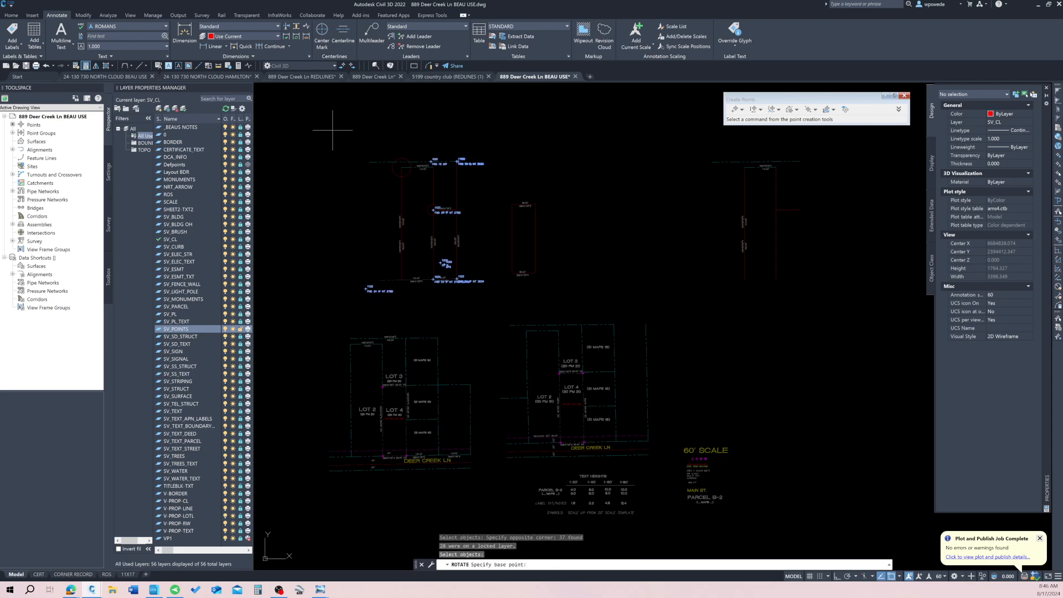
scroll(463, 151, "up", 10)
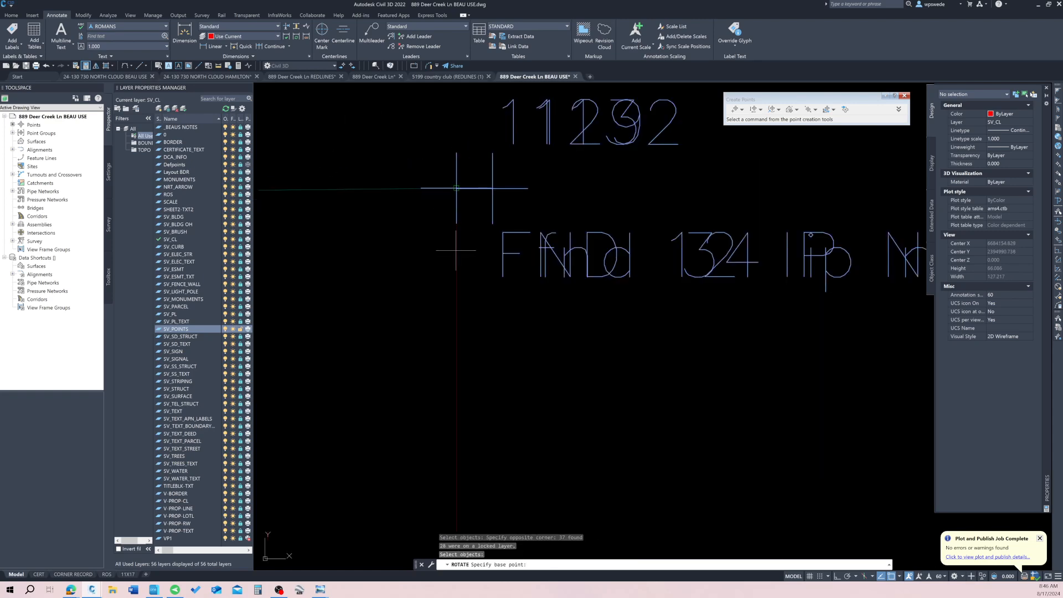
left_click(456, 189)
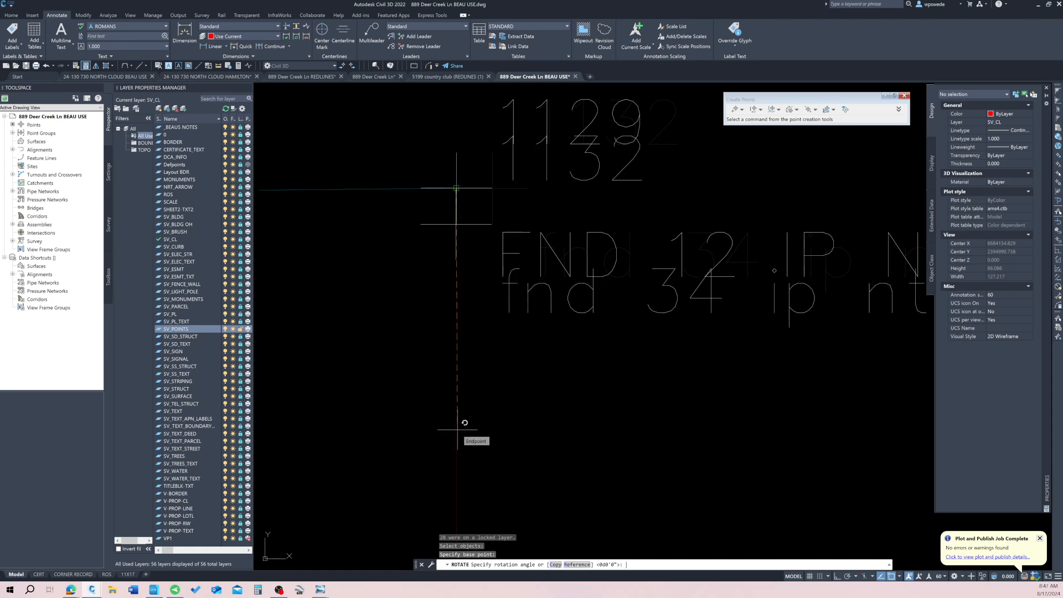
type("R")
key("Return")
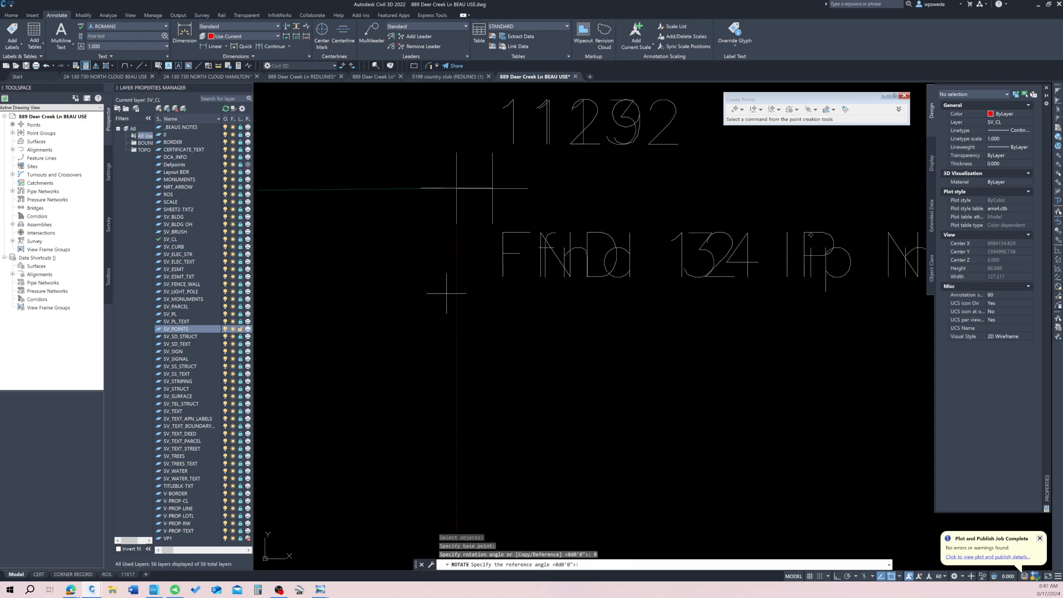
left_click(456, 269)
scroll(404, 363, "down", 5)
scroll(469, 318, "down", 4)
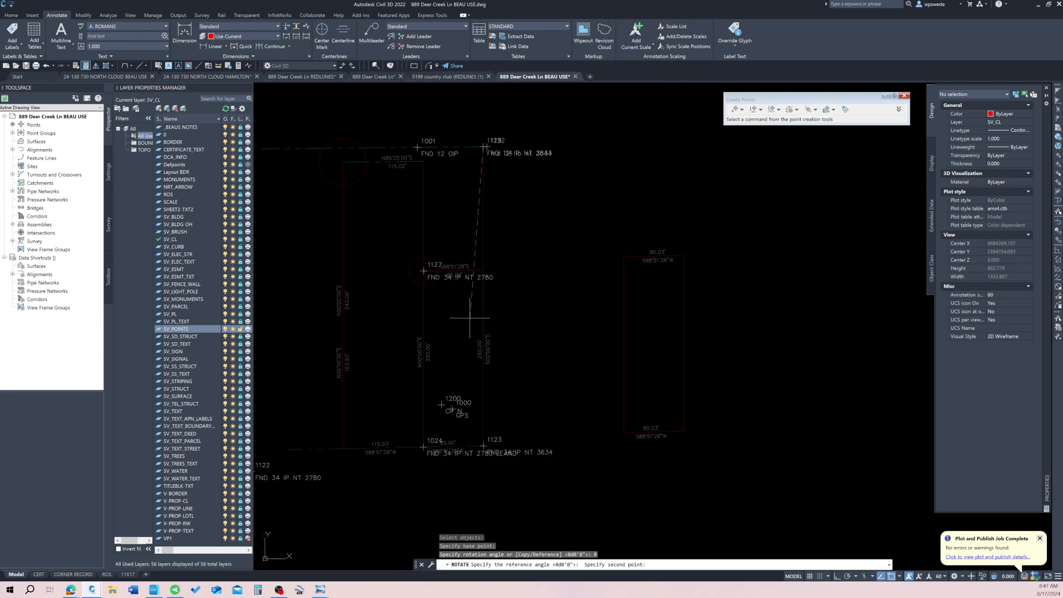
scroll(473, 375, "up", 8)
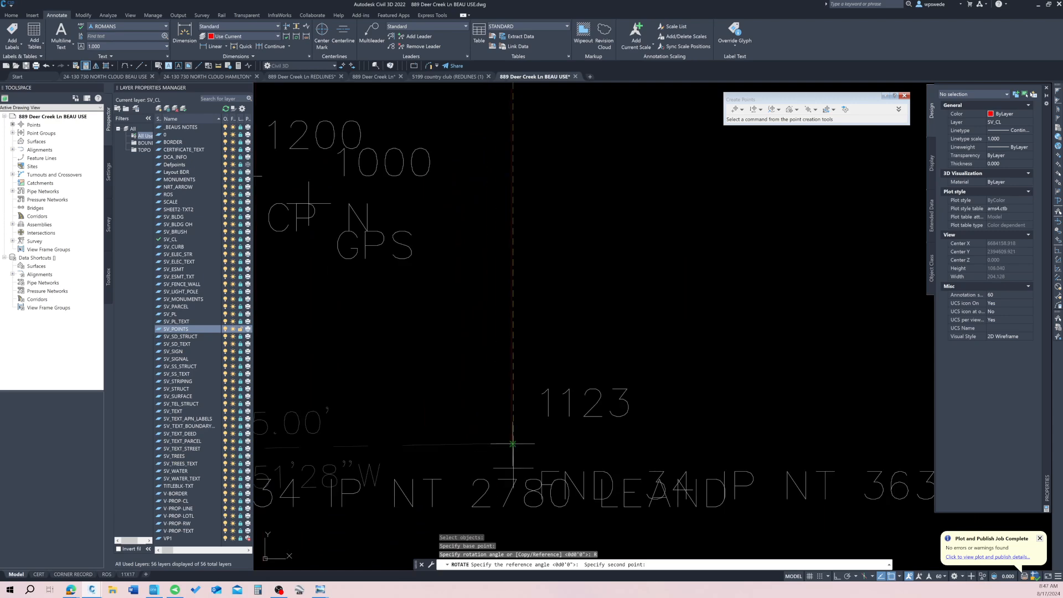
middle_click_drag(397, 483, 496, 394)
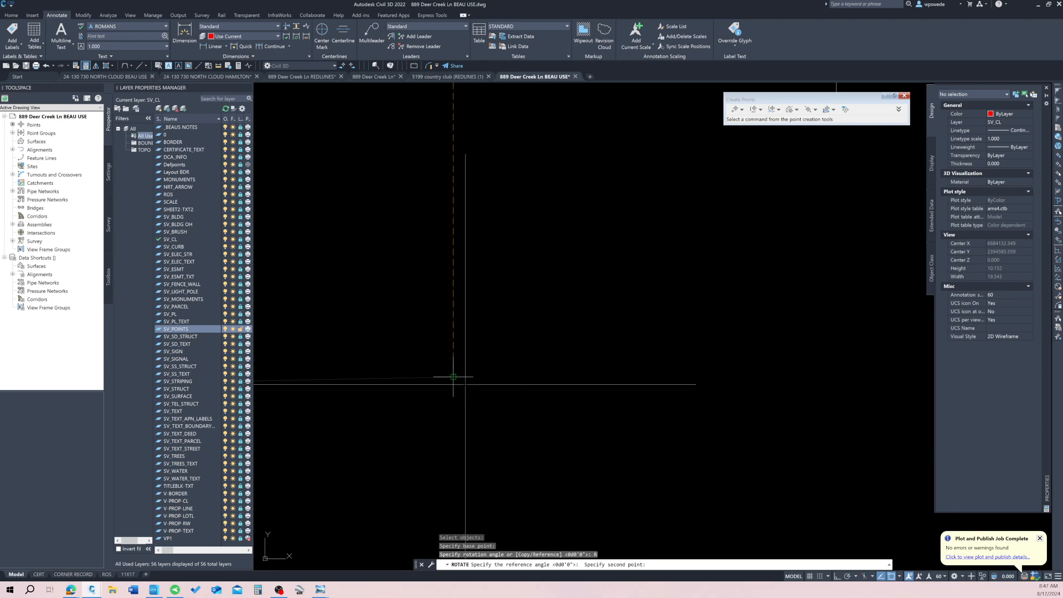
left_click(680, 384)
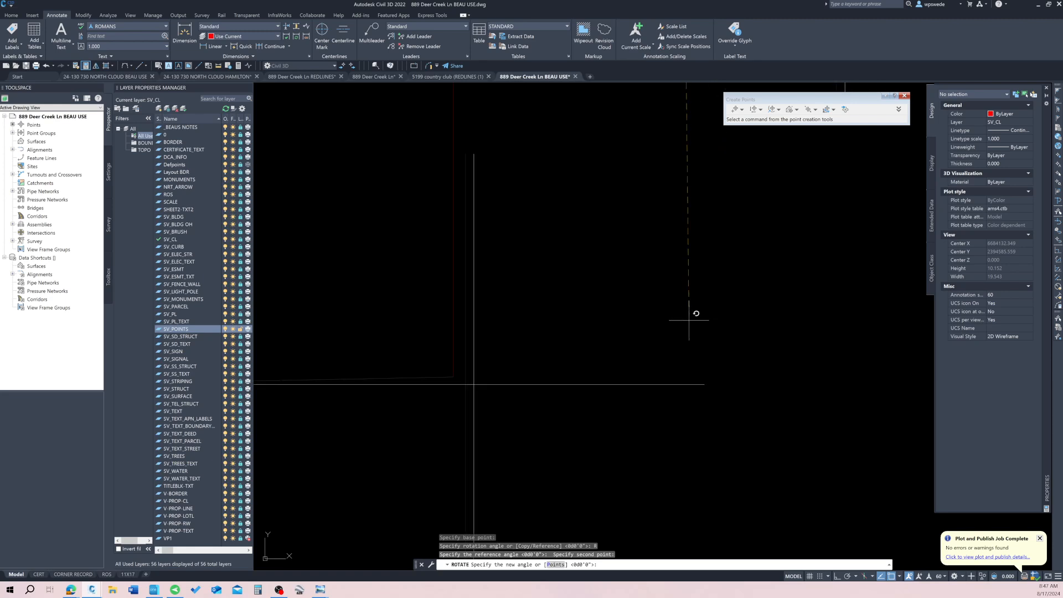
key("Escape")
key("Escape")
key("Escape")
Abandon the pending rotation and restart Rotate on all survey points, with the base point at the record boundary's northeast corner.
scroll(592, 320, "down", 6)
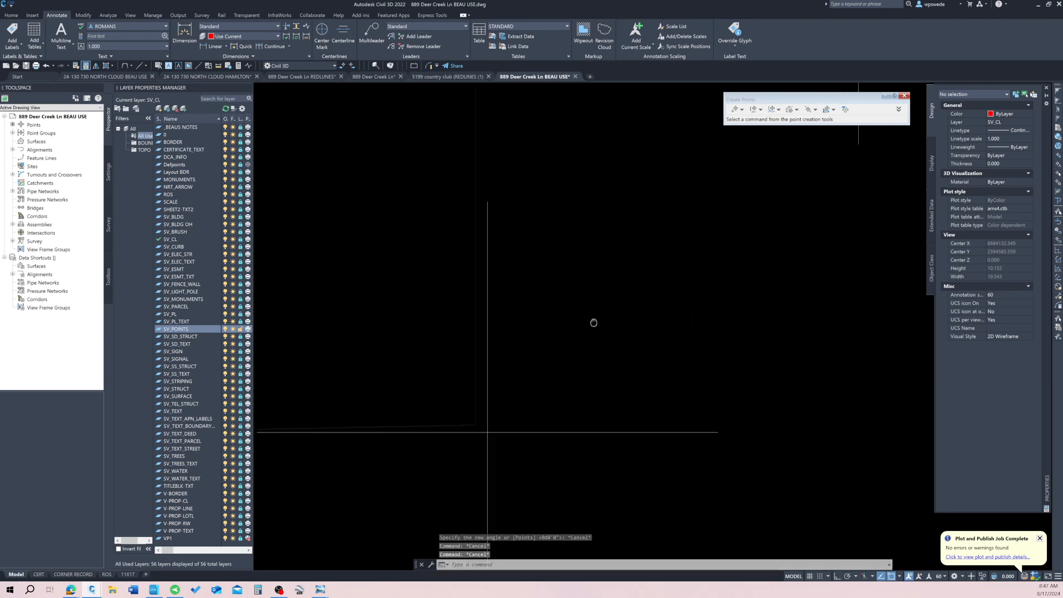
scroll(598, 325, "down", 15)
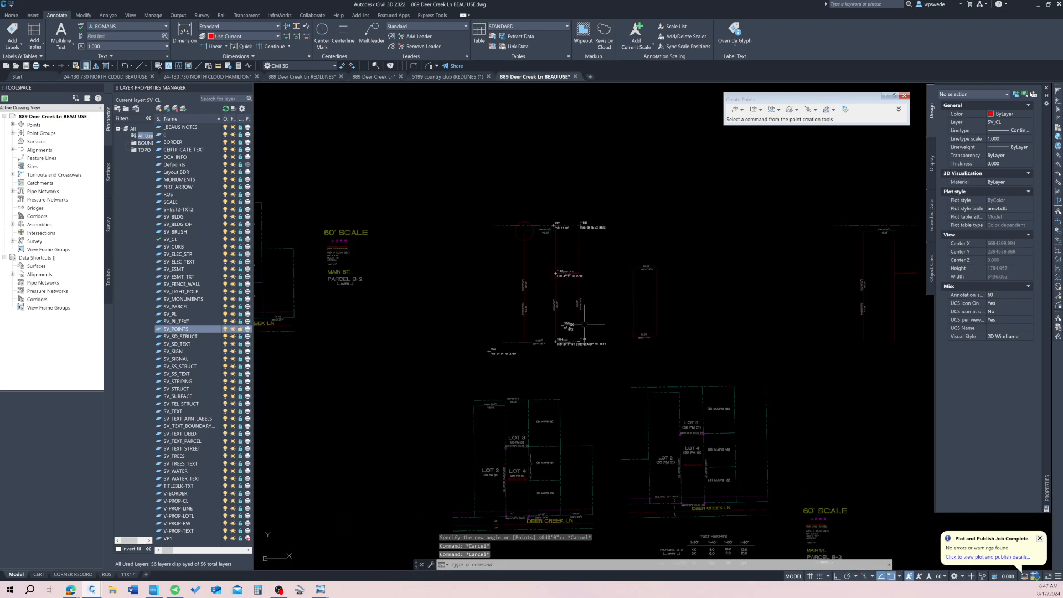
type("2")
key("Return")
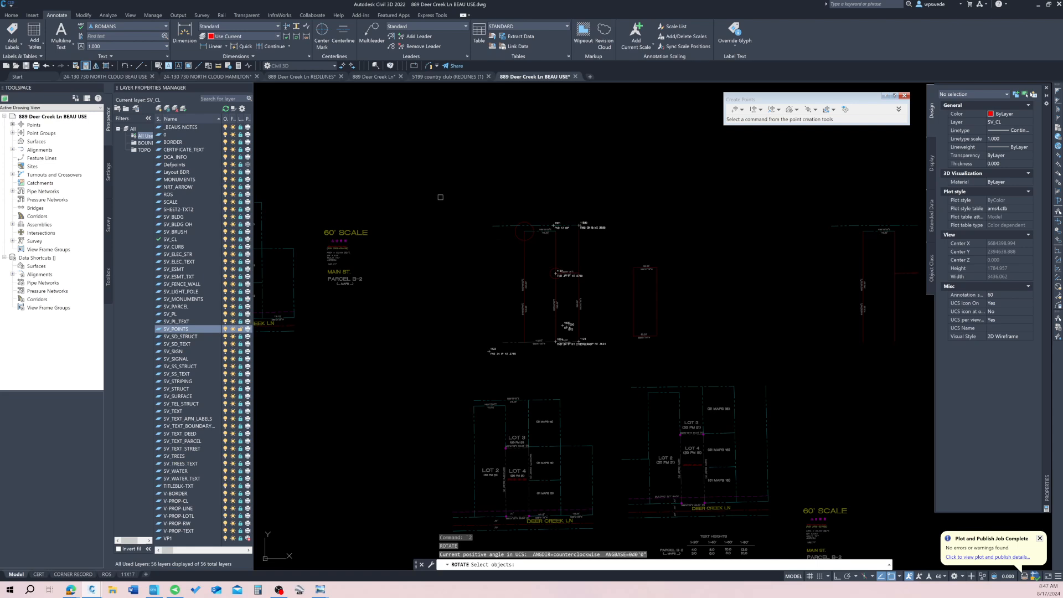
left_click(440, 197)
left_click(713, 395)
key("Return")
scroll(580, 219, "up", 8)
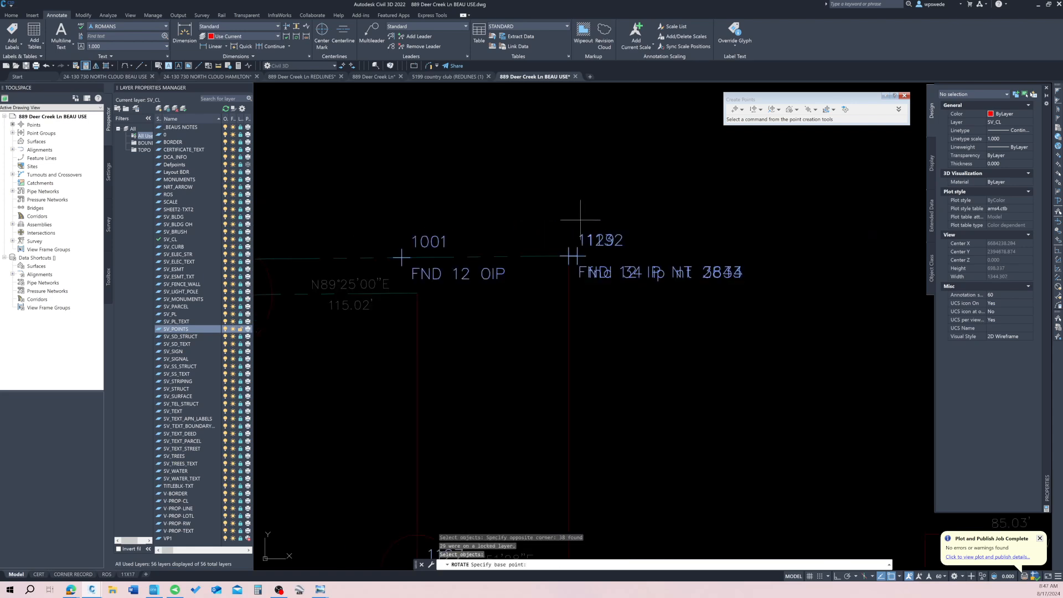
scroll(580, 219, "up", 2)
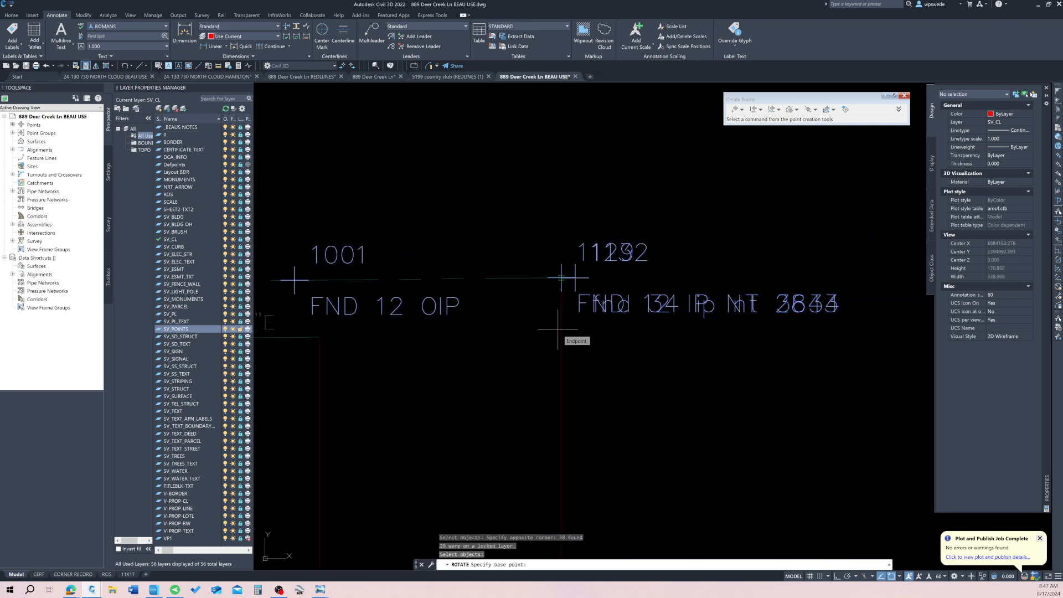
left_click(558, 329)
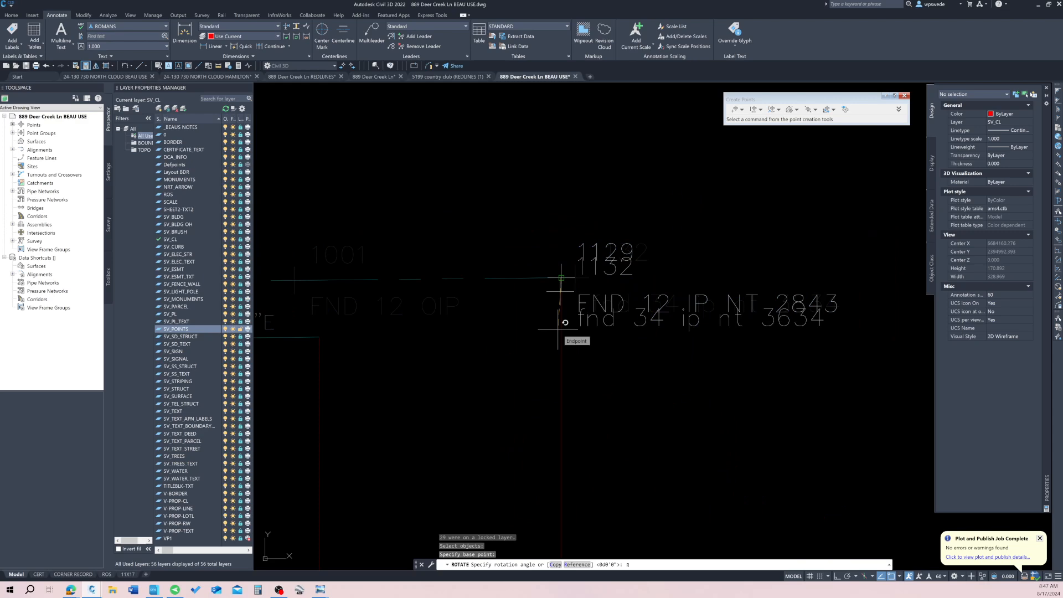
Use the Reference option to define the reference angle from the northeast corner to found monument 1123.
type("R")
key("Return")
left_click(562, 278)
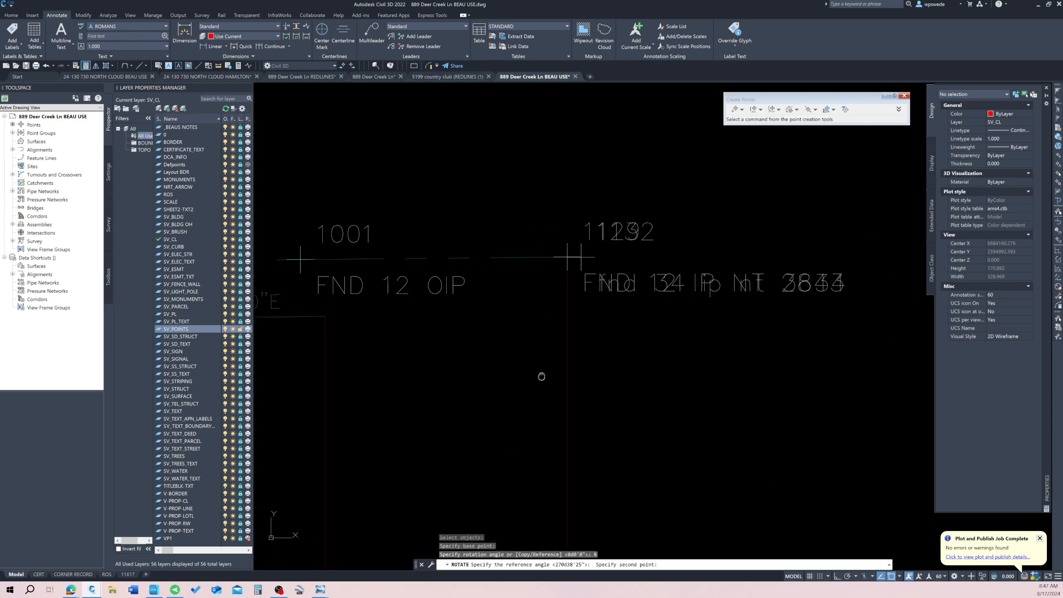
scroll(559, 387, "down", 8)
scroll(578, 387, "up", 15)
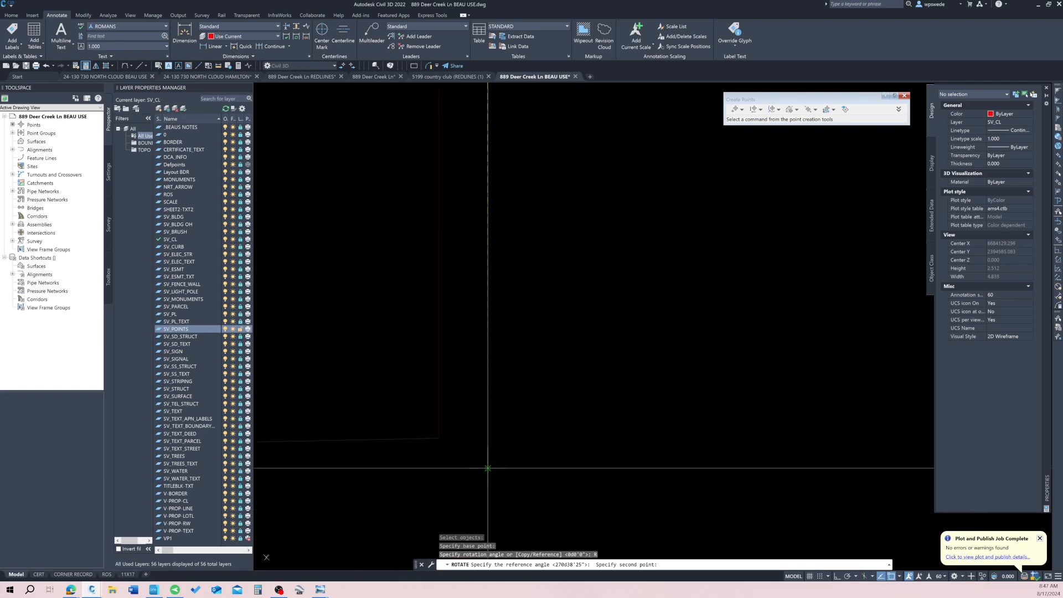
left_click(487, 468)
Finish rotating the survey points by aiming the new angle at the record boundary's southeast corner.
middle_click_drag(482, 471, 502, 405)
scroll(502, 404, "down", 4)
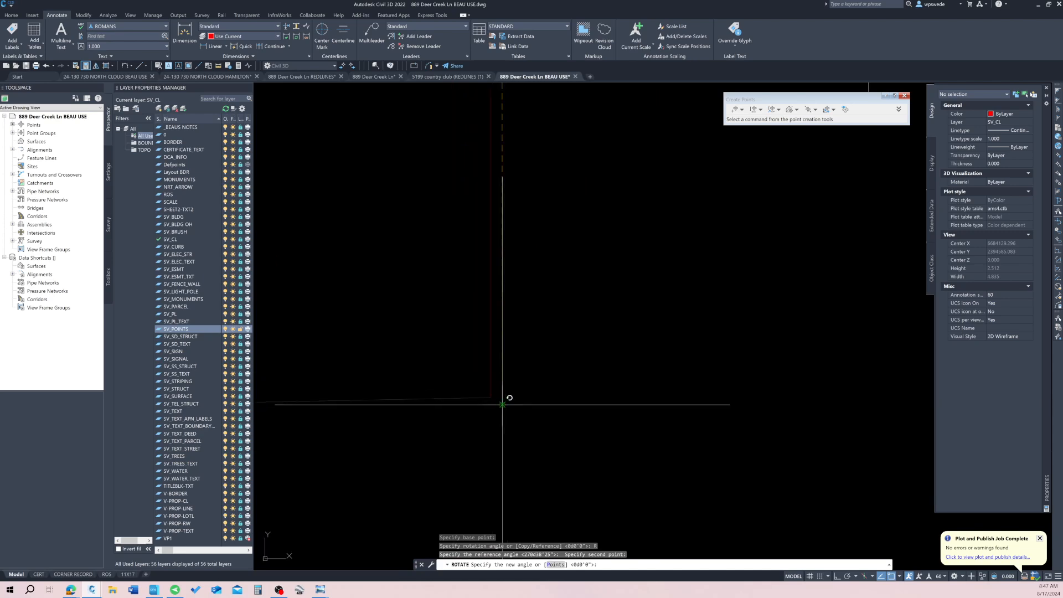
scroll(502, 404, "down", 6)
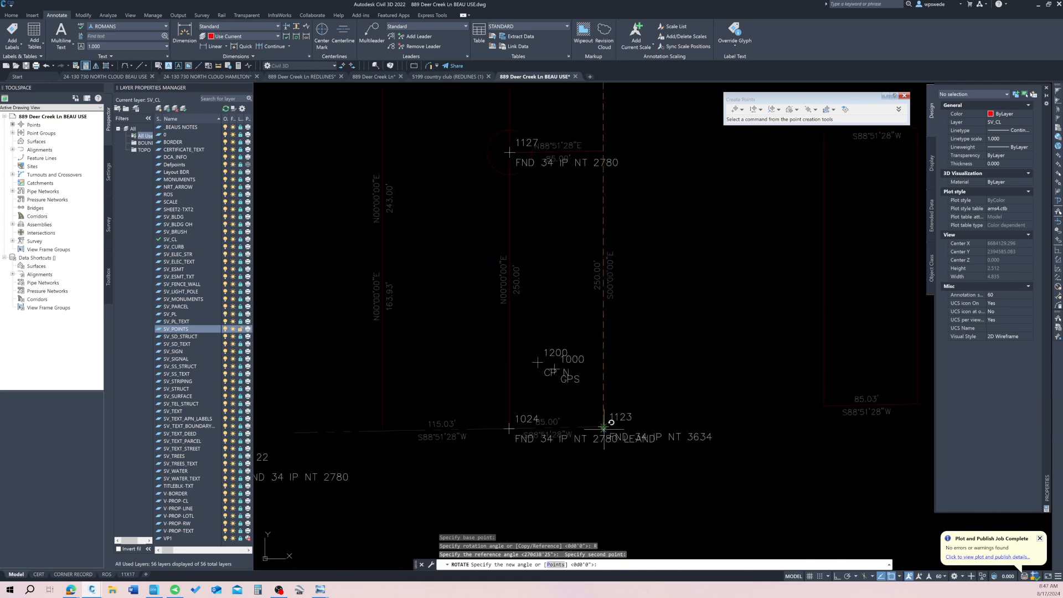
scroll(604, 427, "down", 7)
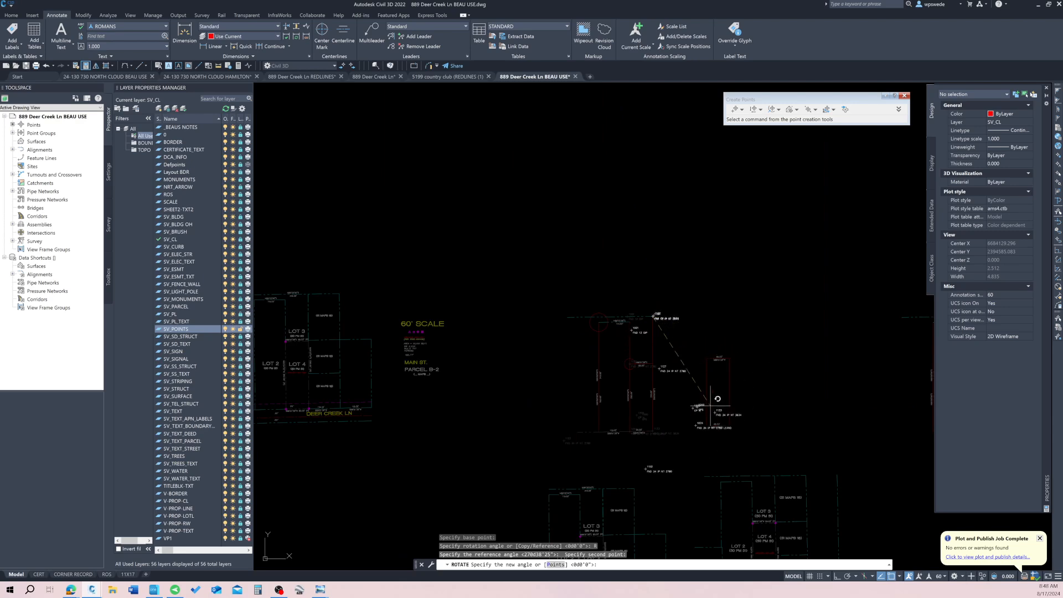
scroll(681, 432, "up", 6)
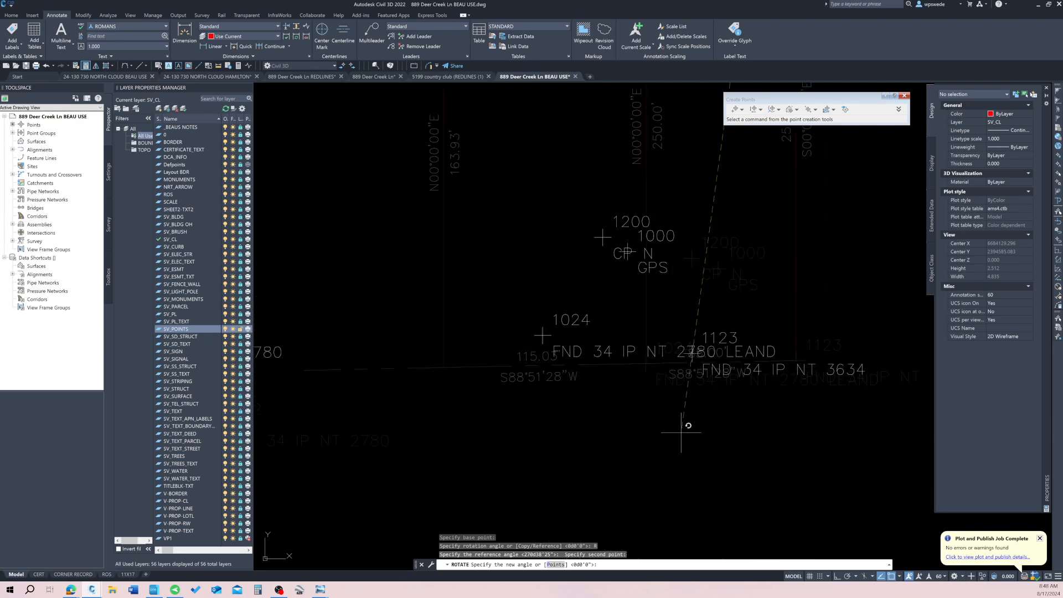
scroll(787, 351, "up", 3)
middle_click_drag(783, 348, 427, 368)
scroll(493, 389, "up", 5)
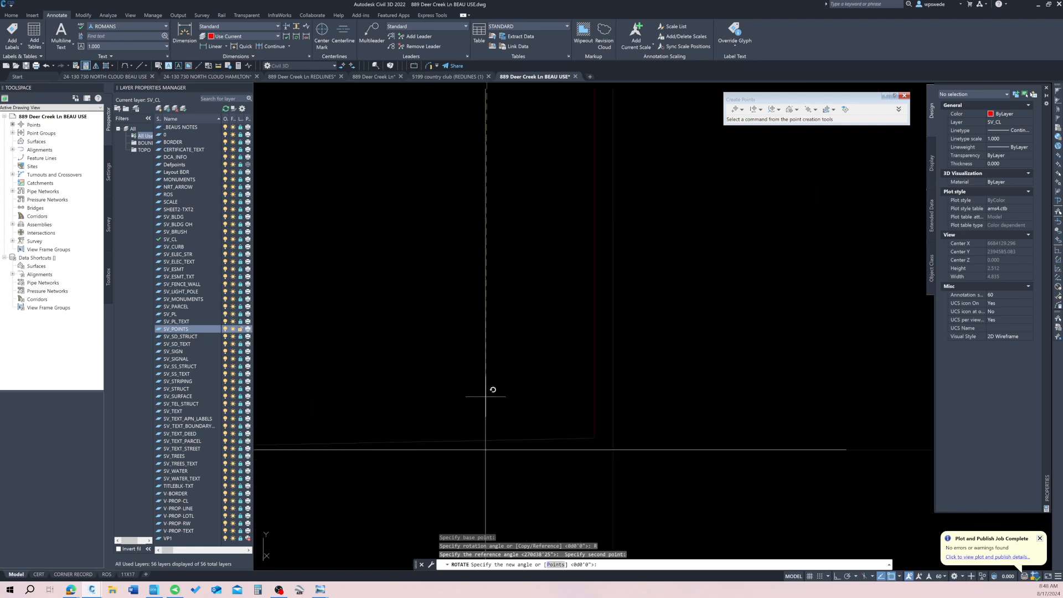
left_click(594, 432)
middle_click_drag(593, 433, 573, 398)
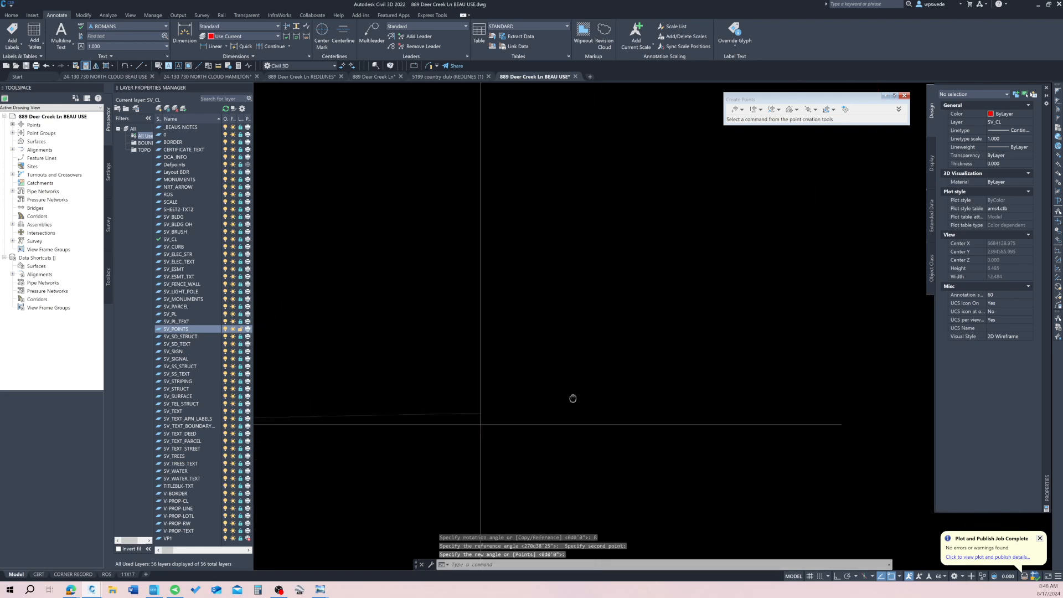
scroll(501, 368, "down", 4)
key("Escape")
key("Escape")
Measure the distance from found monument 1123 to the record boundary's southeast corner.
scroll(513, 375, "up", 6)
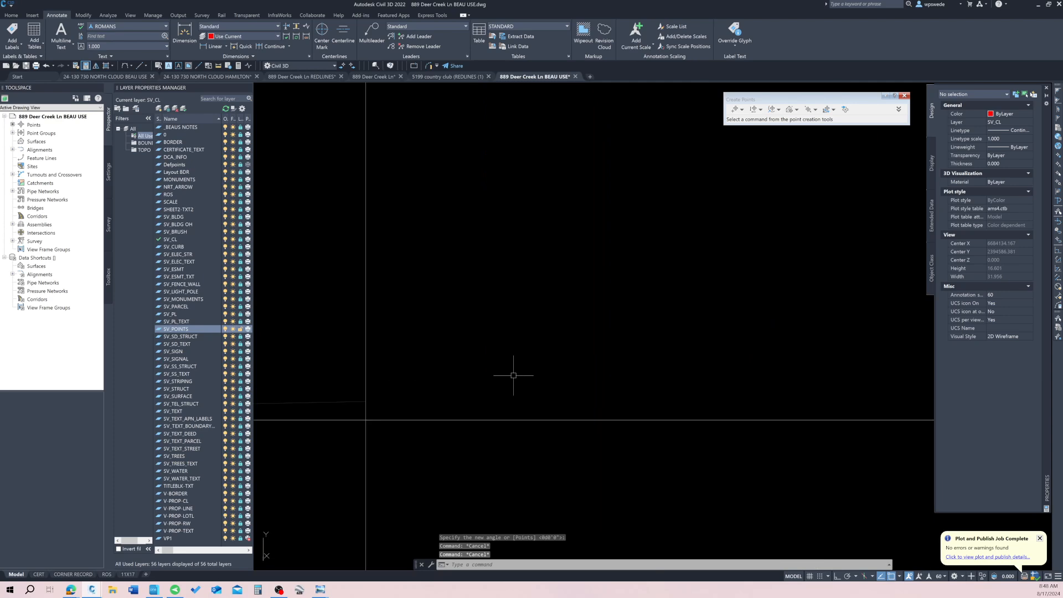
middle_click_drag(464, 395, 539, 343)
type("di")
key("Return")
left_click(439, 369)
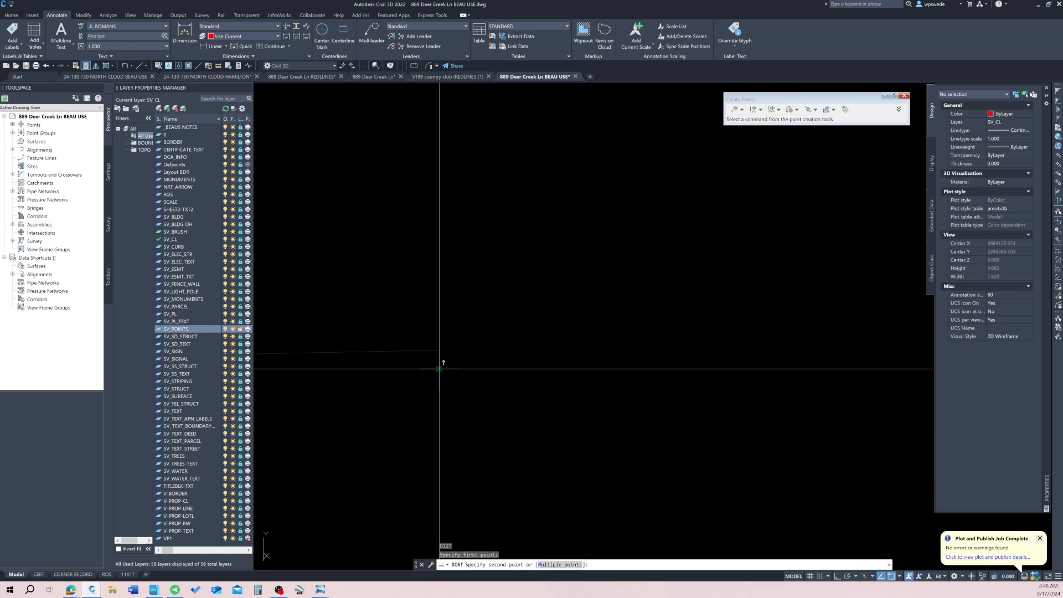
left_click(428, 350)
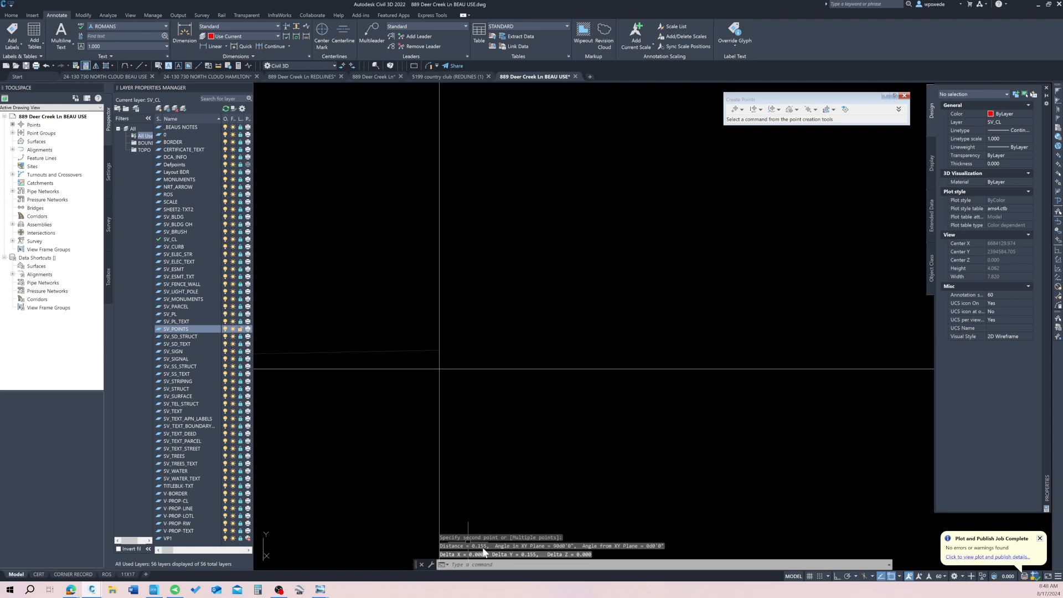
Measure the offset between found monument 1024 and the record corner at the west end of the 85.00' south line.
scroll(501, 304, "down", 15)
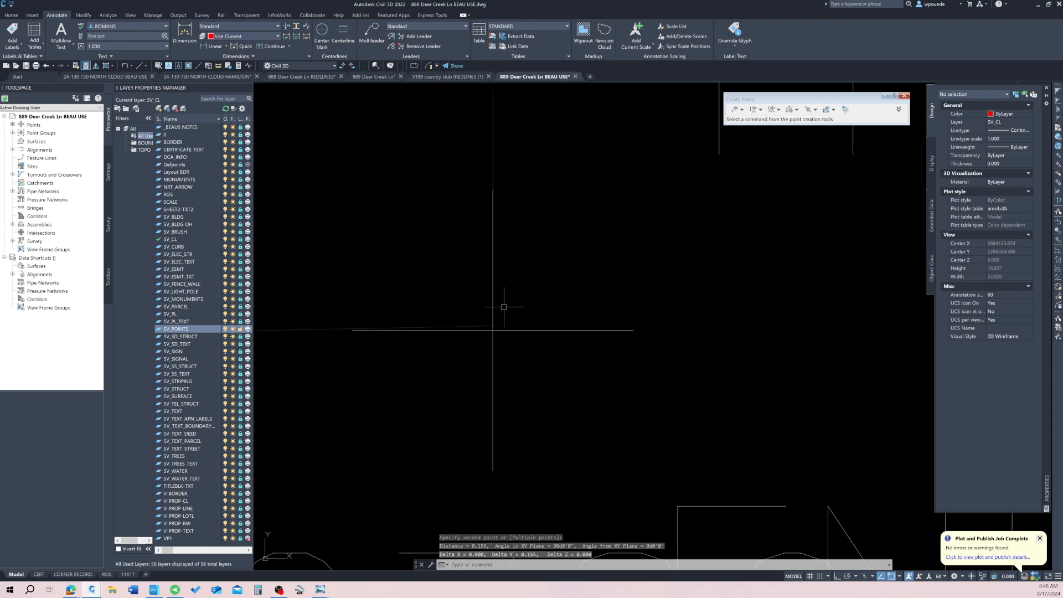
scroll(503, 306, "down", 4)
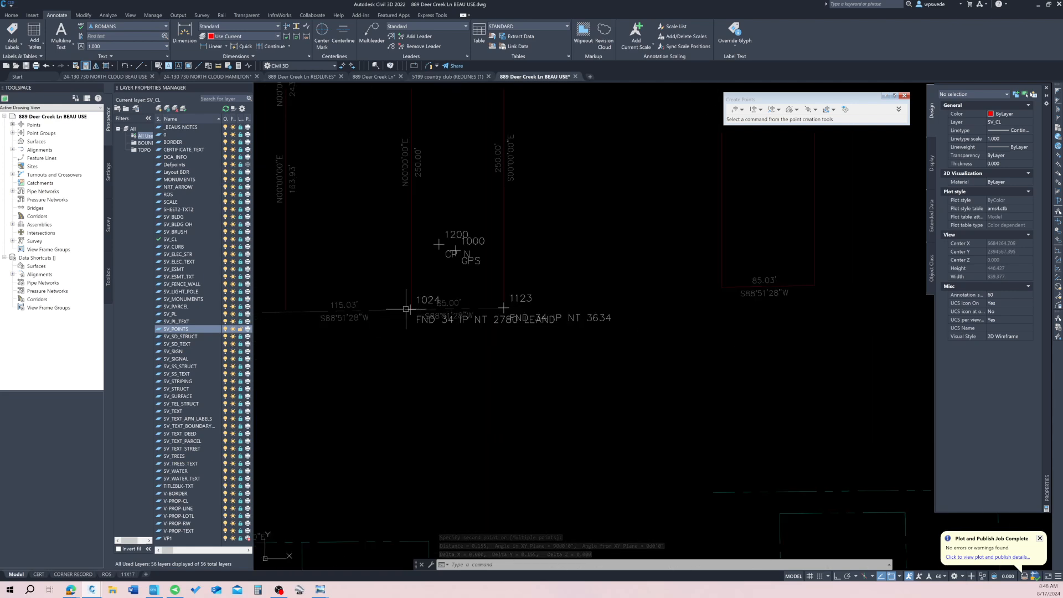
scroll(494, 304, "up", 15)
middle_click_drag(656, 309, 521, 360)
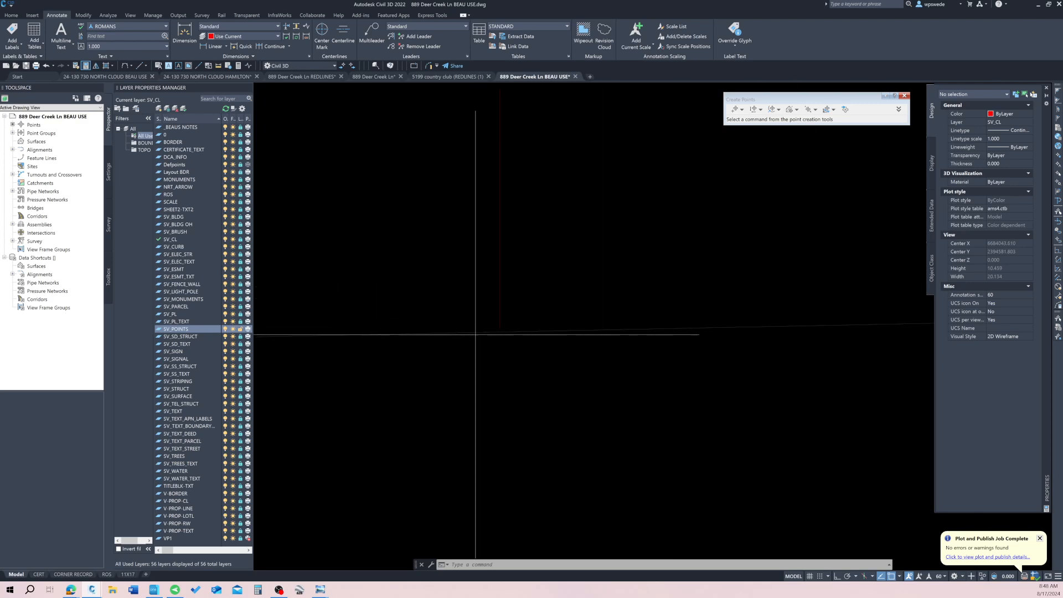
key("Return")
left_click(475, 333)
left_click(500, 307)
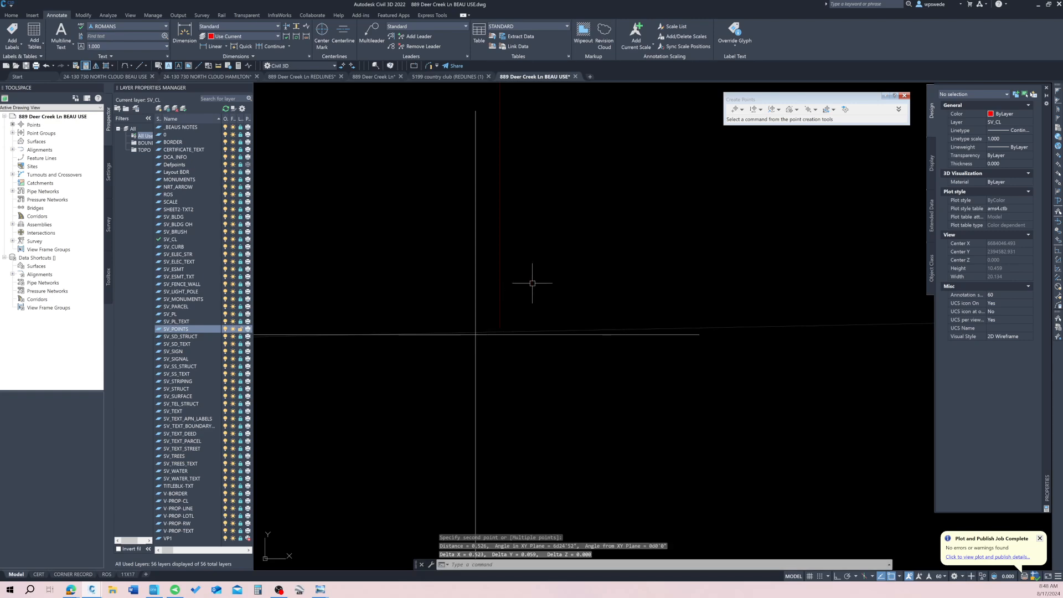
Measure the offset between found monument 1127 and the record corner at the west end of the N88°51'28"E line.
scroll(562, 244, "down", 20)
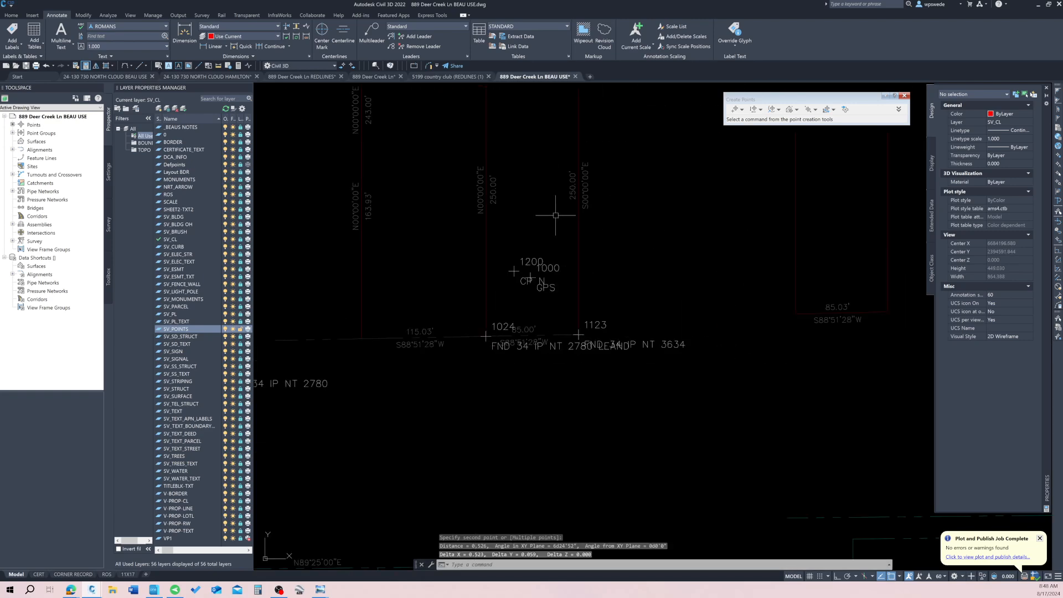
middle_click_drag(550, 208, 501, 401)
scroll(436, 260, "up", 12)
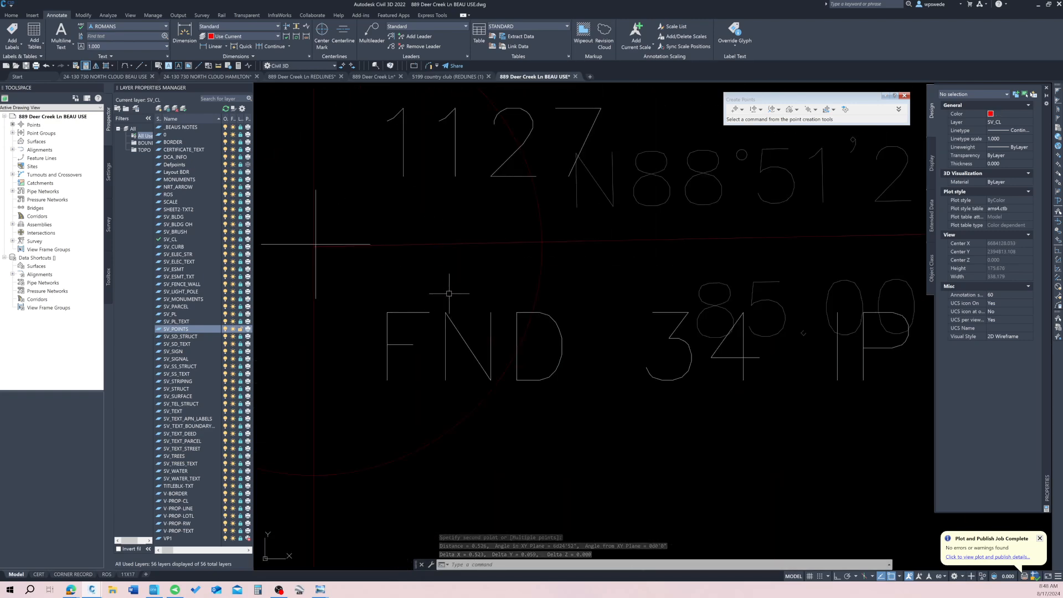
middle_click_drag(363, 267, 573, 312)
key("space")
scroll(445, 256, "up", 6)
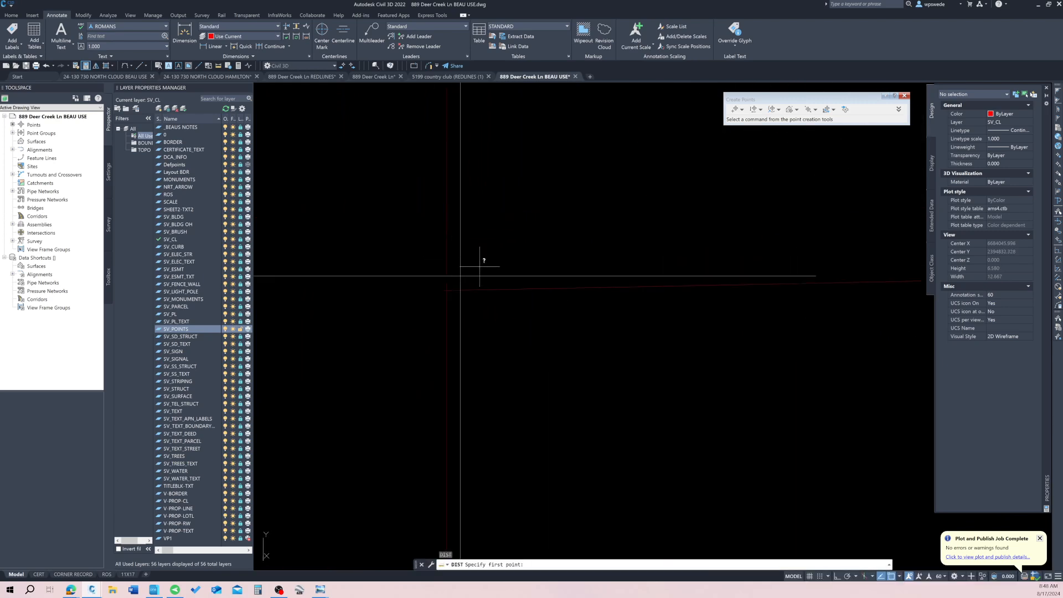
left_click(463, 272)
left_click(450, 289)
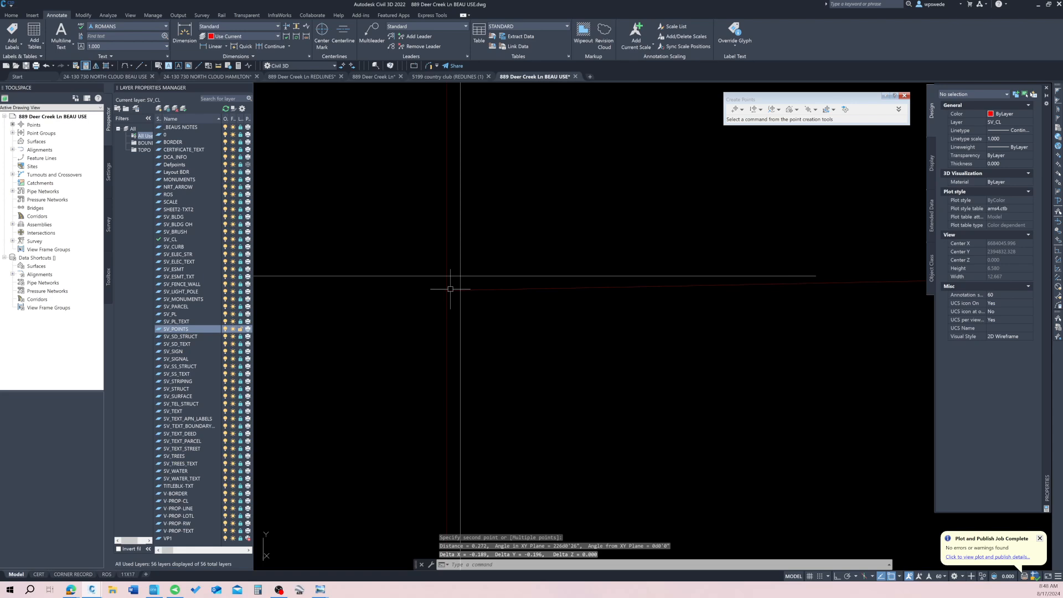
Examine how found monuments 1001, 1129 and 1132 fit the record linework along the north line.
middle_click_drag(695, 359, 521, 337)
scroll(523, 349, "down", 8)
middle_click_drag(752, 252, 533, 353)
scroll(534, 353, "down", 8)
middle_click_drag(612, 263, 516, 371)
scroll(516, 371, "down", 4)
scroll(529, 298, "up", 8)
middle_click_drag(445, 343, 576, 312)
scroll(575, 314, "down", 4)
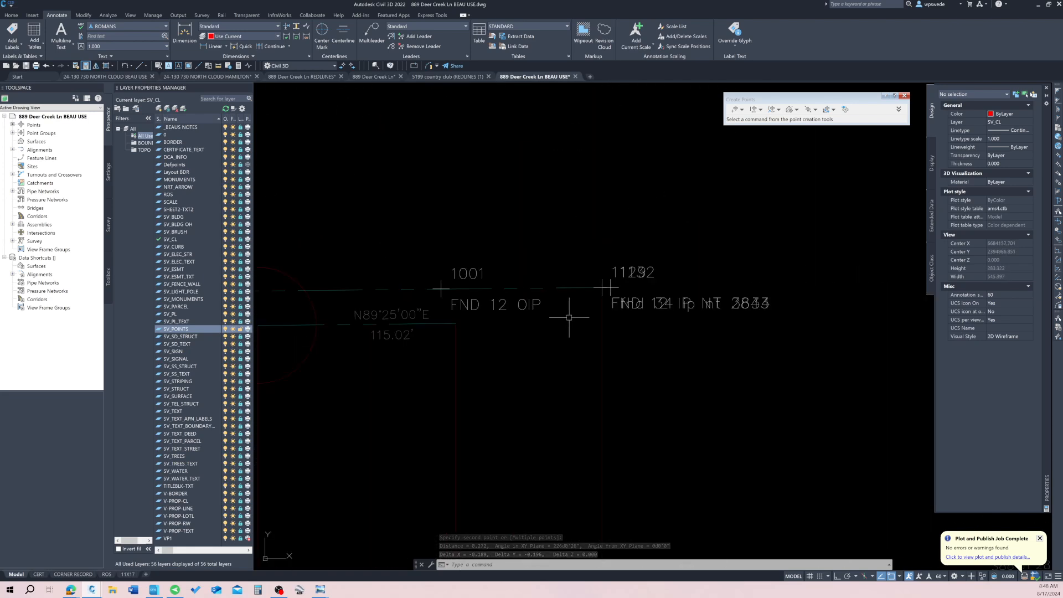
scroll(558, 394, "down", 2)
middle_click_drag(559, 394, 560, 236)
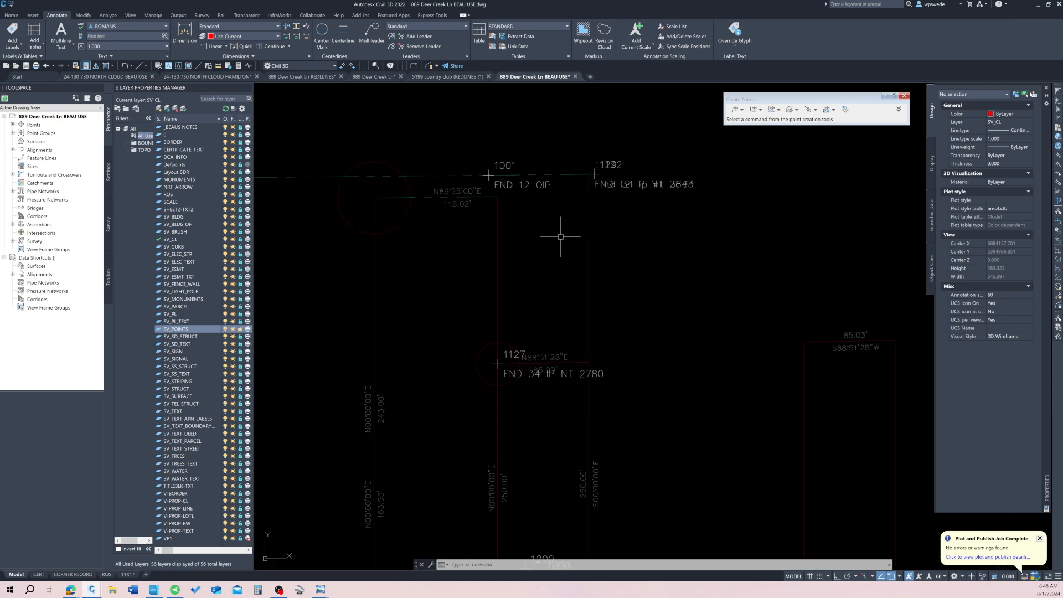
Examine the fit of found monuments 1122, 1024 and 1123 along the south line, then review the whole boundary.
scroll(560, 239, "down", 6)
middle_click_drag(557, 299, 529, 249)
scroll(385, 340, "up", 4)
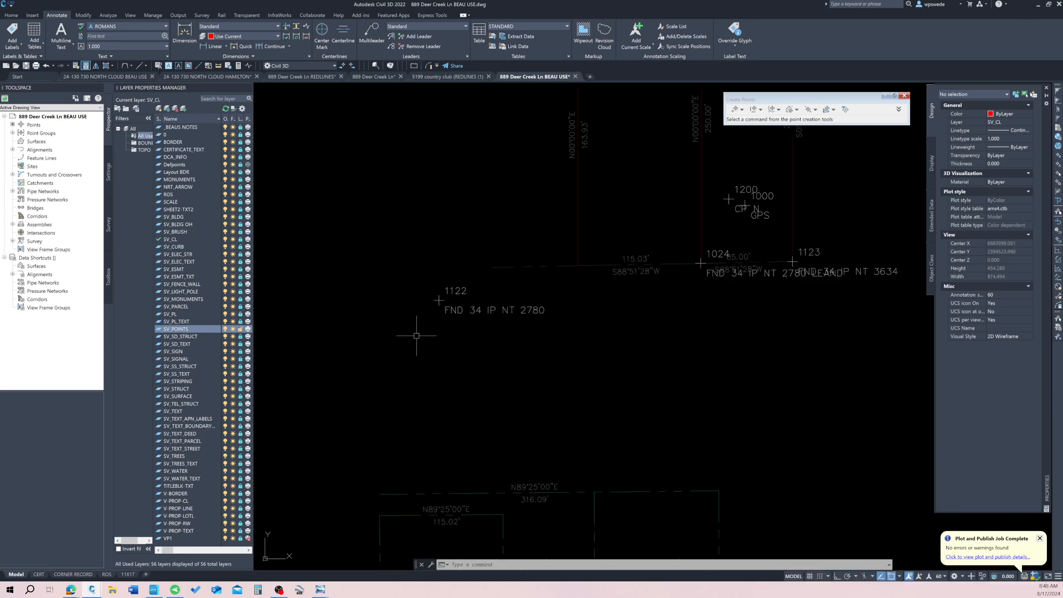
scroll(417, 336, "down", 4)
scroll(481, 323, "up", 14)
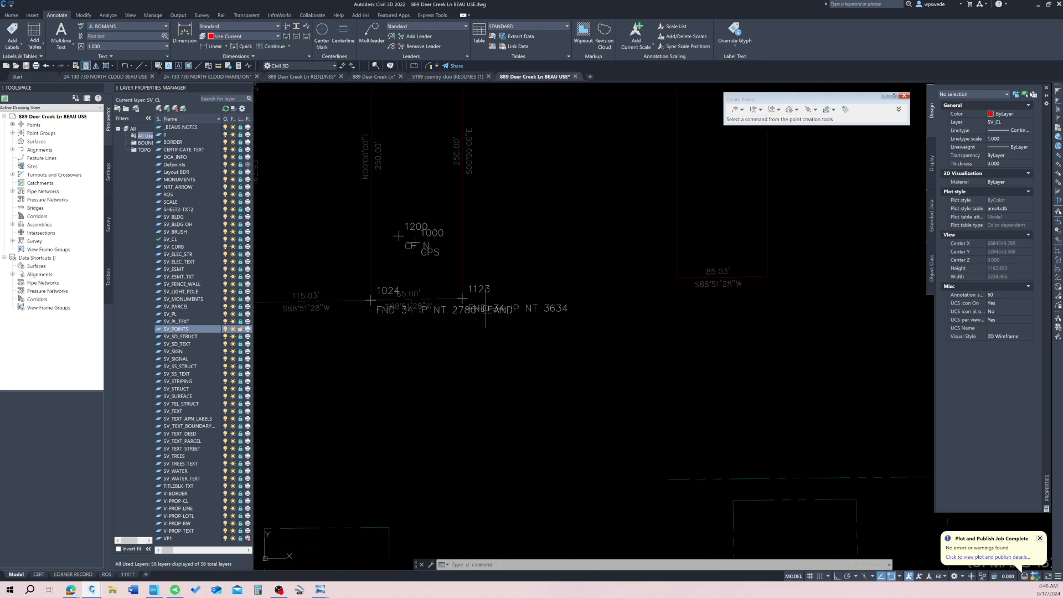
scroll(487, 293, "down", 10)
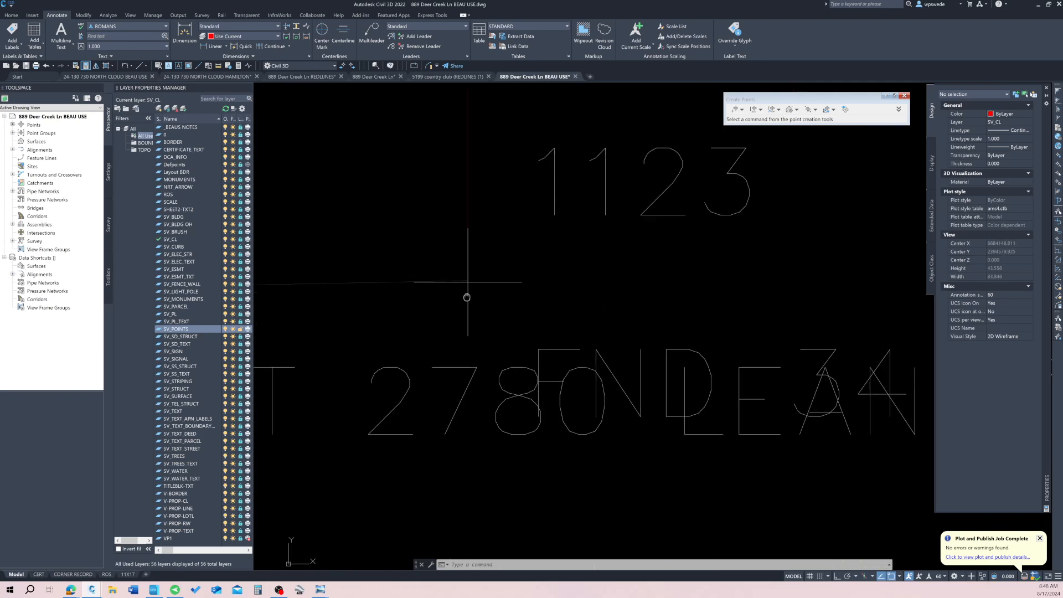
middle_click_drag(515, 299, 528, 348)
scroll(528, 347, "down", 2)
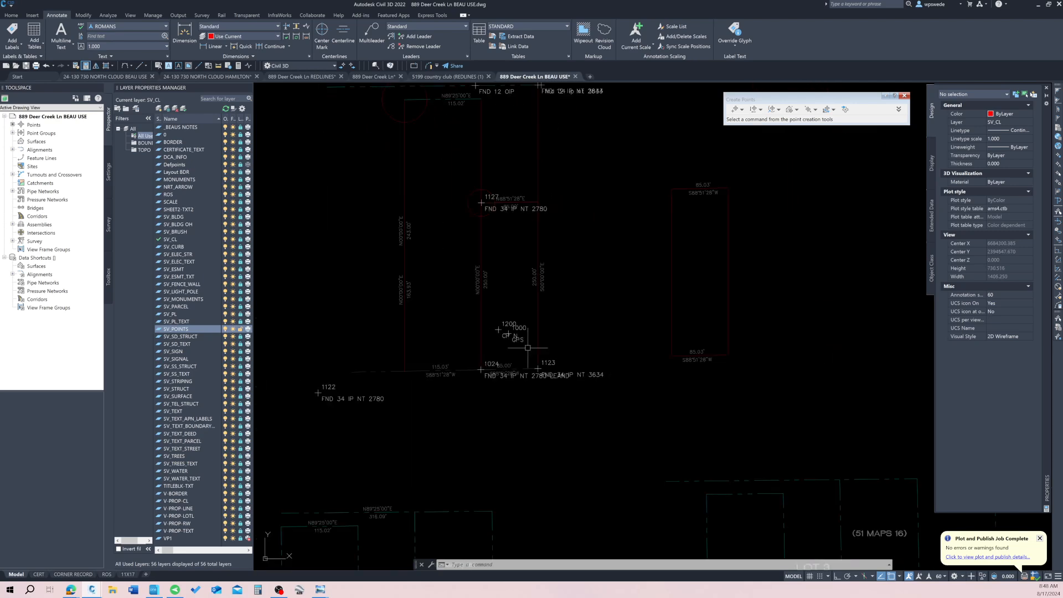
middle_click_drag(516, 251, 523, 306)
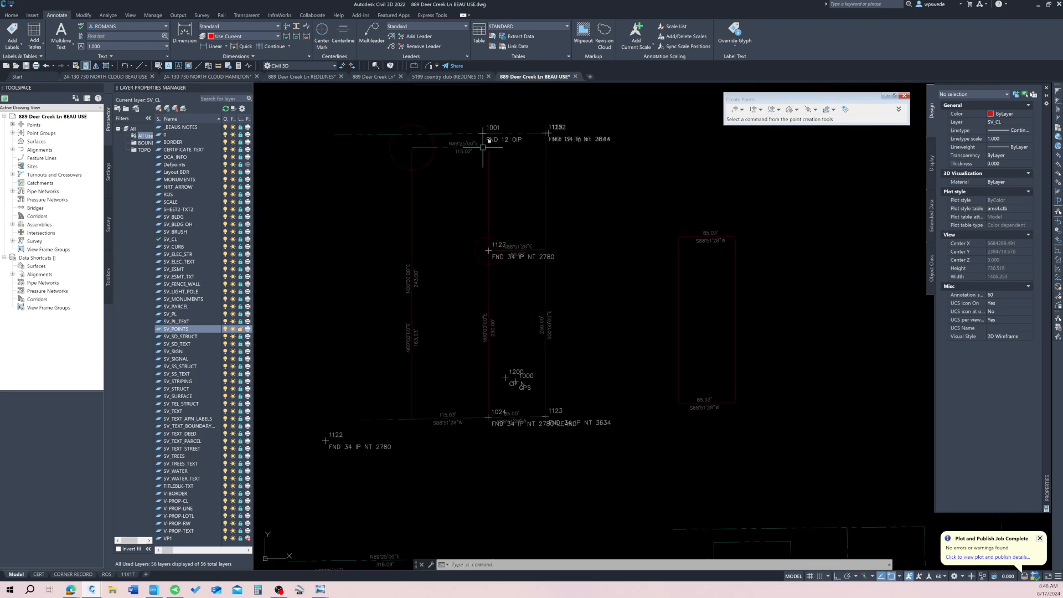
scroll(483, 147, "up", 4)
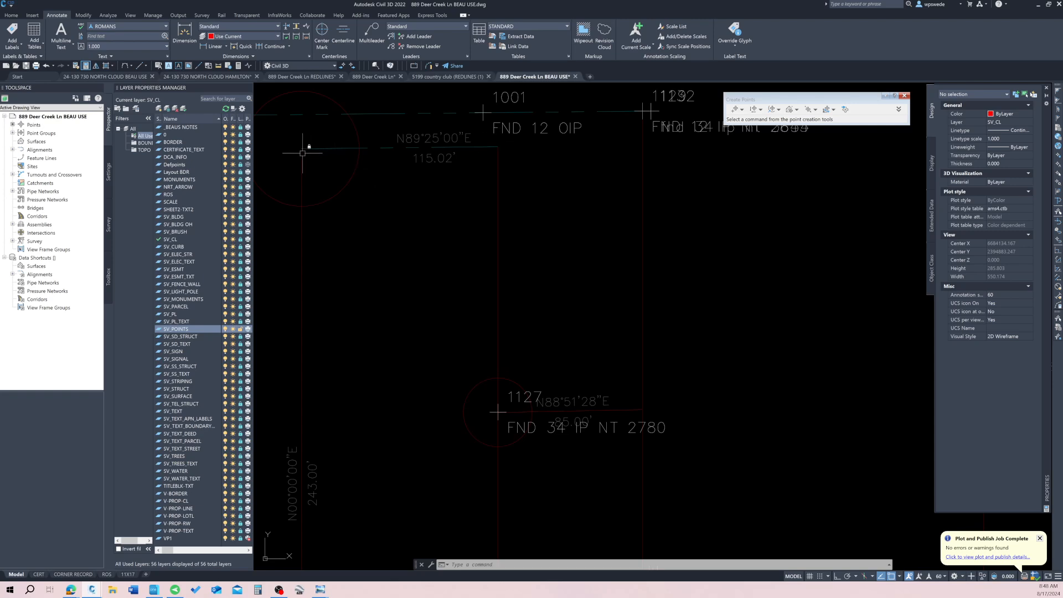
scroll(392, 208, "down", 6)
scroll(517, 342, "up", 8)
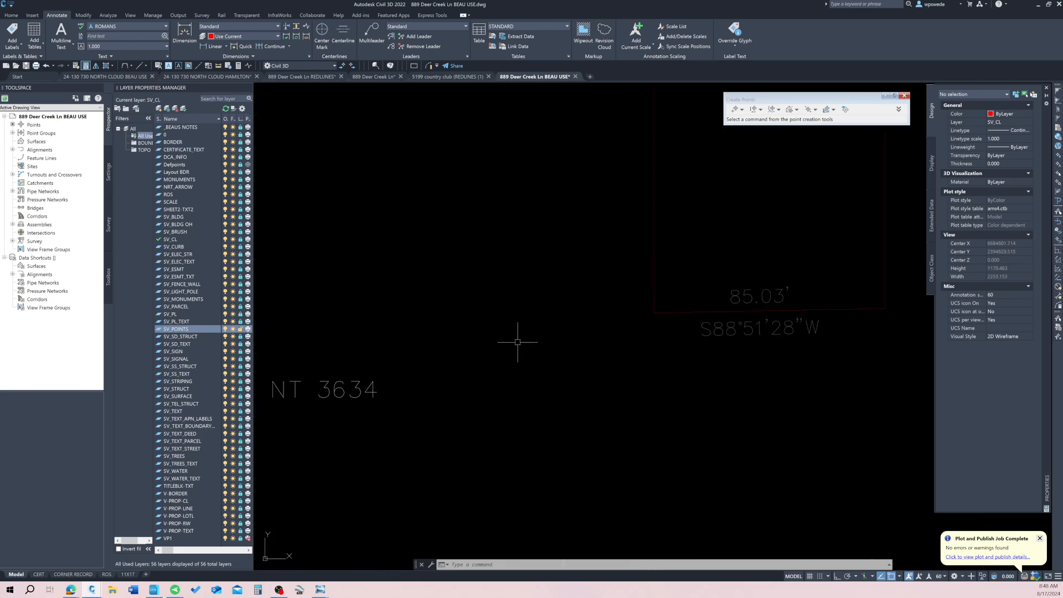
scroll(512, 360, "down", 8)
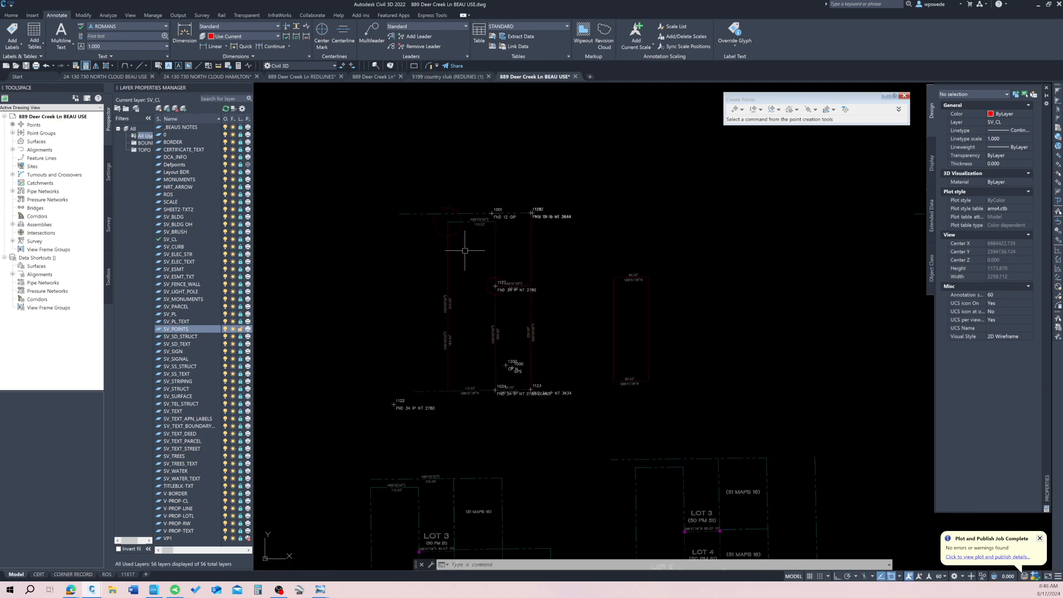
Compare the found monuments' layout with the record lot drawings of LOT 2, LOT 3 and LOT 4 along Deer Creek Ln.
scroll(493, 399, "up", 4)
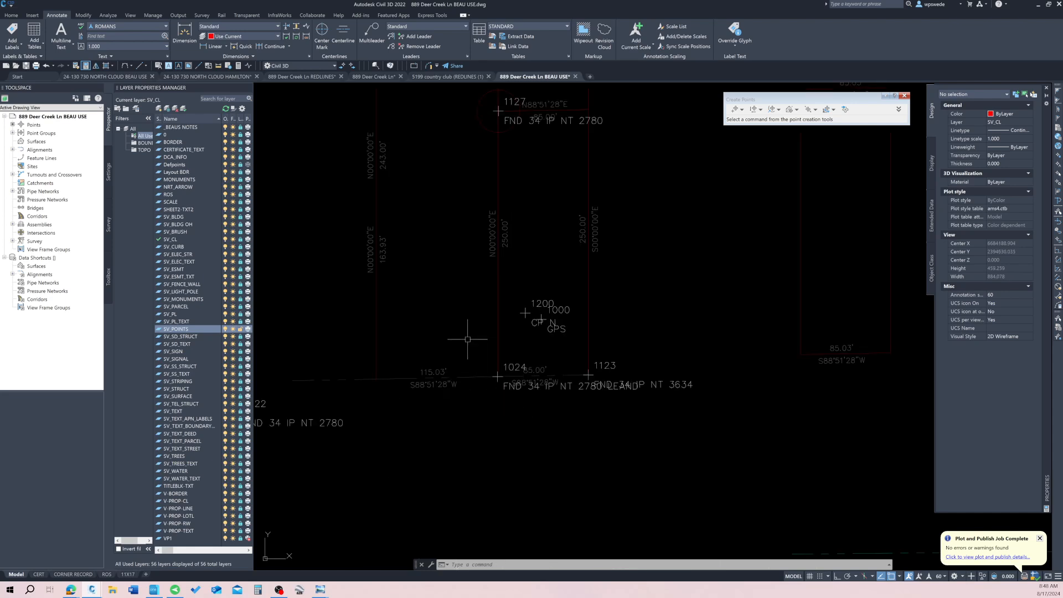
scroll(520, 252, "down", 2)
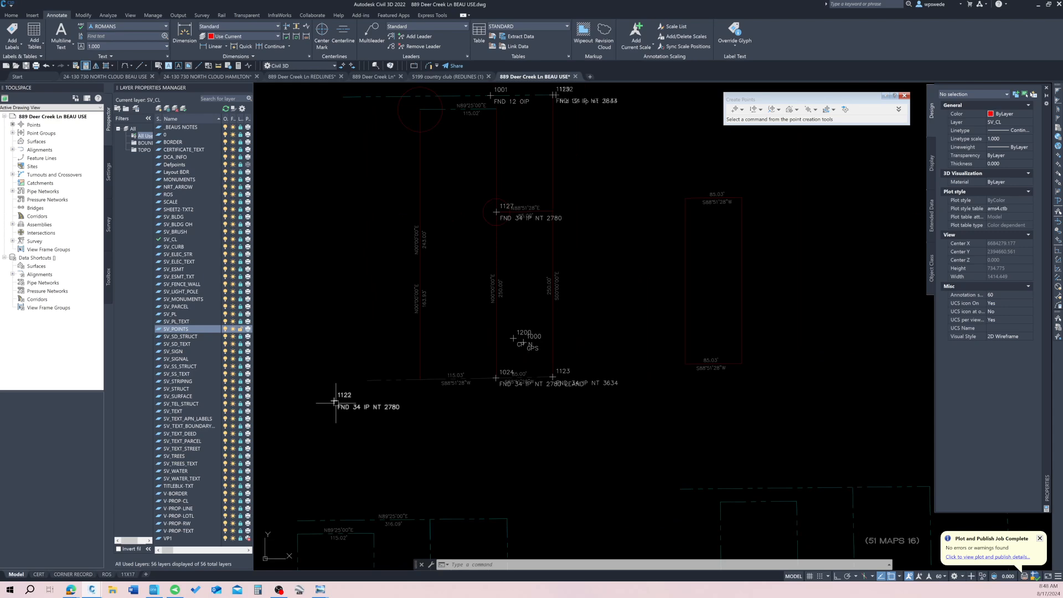
scroll(507, 335, "down", 4)
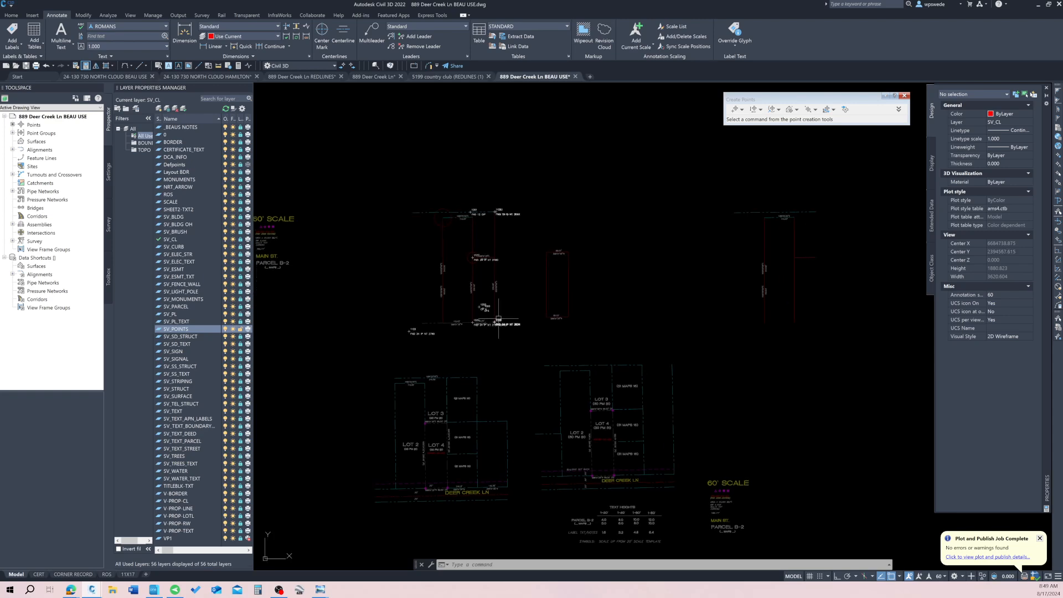
scroll(560, 317, "up", 4)
scroll(568, 362, "down", 4)
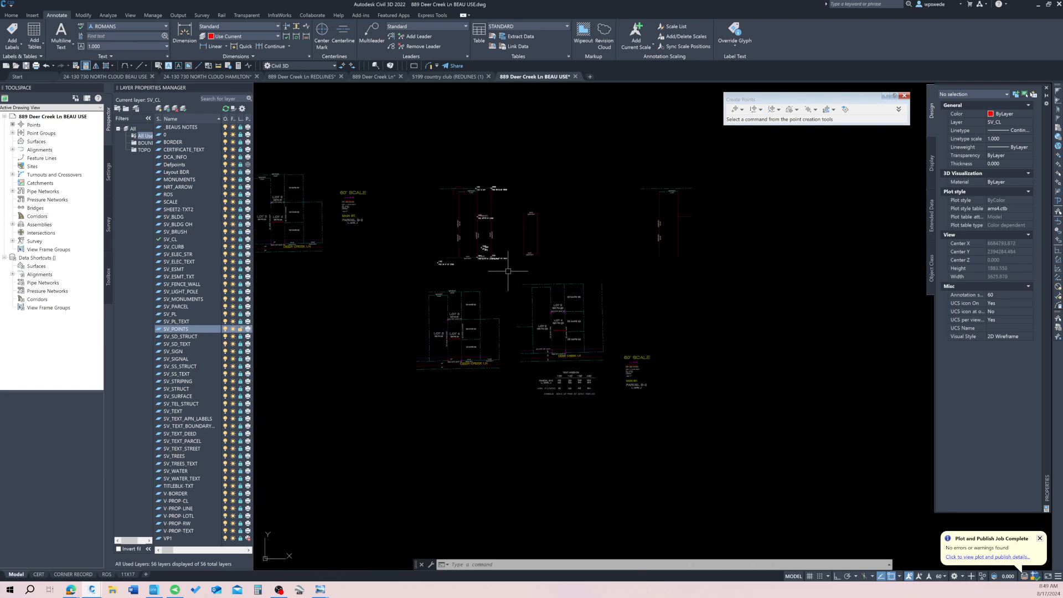
scroll(575, 376, "up", 4)
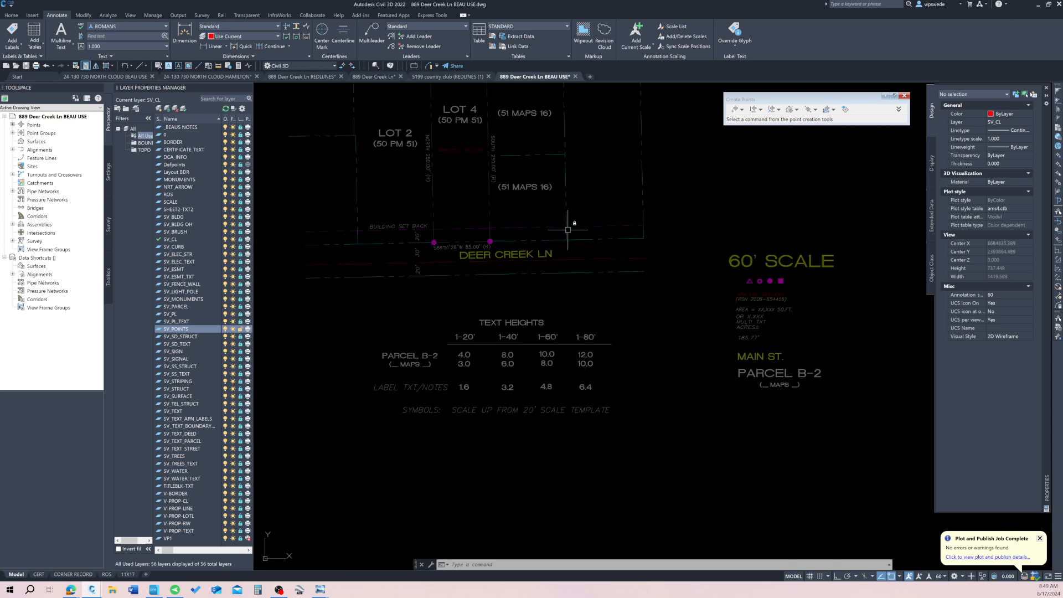
scroll(591, 266, "down", 5)
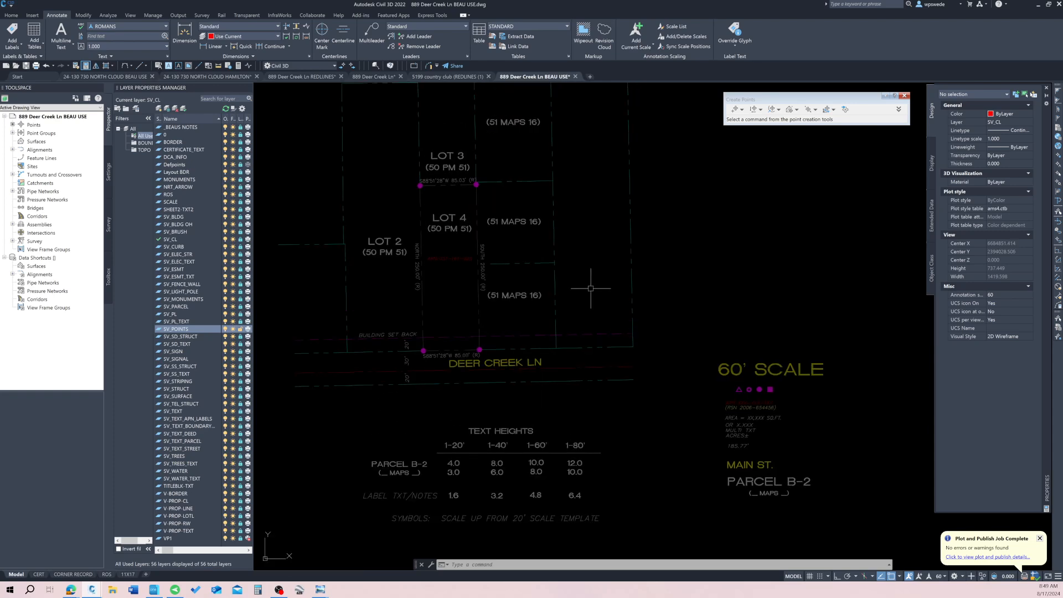
scroll(573, 306, "up", 6)
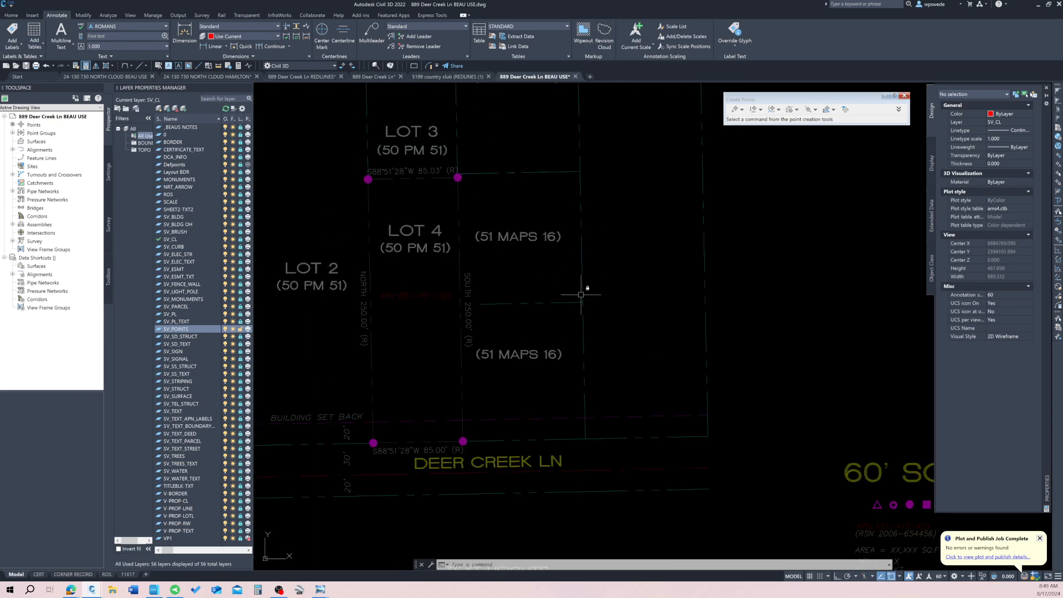
middle_click_drag(584, 177, 692, 277)
scroll(689, 281, "down", 1)
scroll(675, 298, "down", 1)
scroll(547, 224, "up", 1)
middle_click_drag(495, 173, 486, 250)
scroll(493, 222, "down", 1)
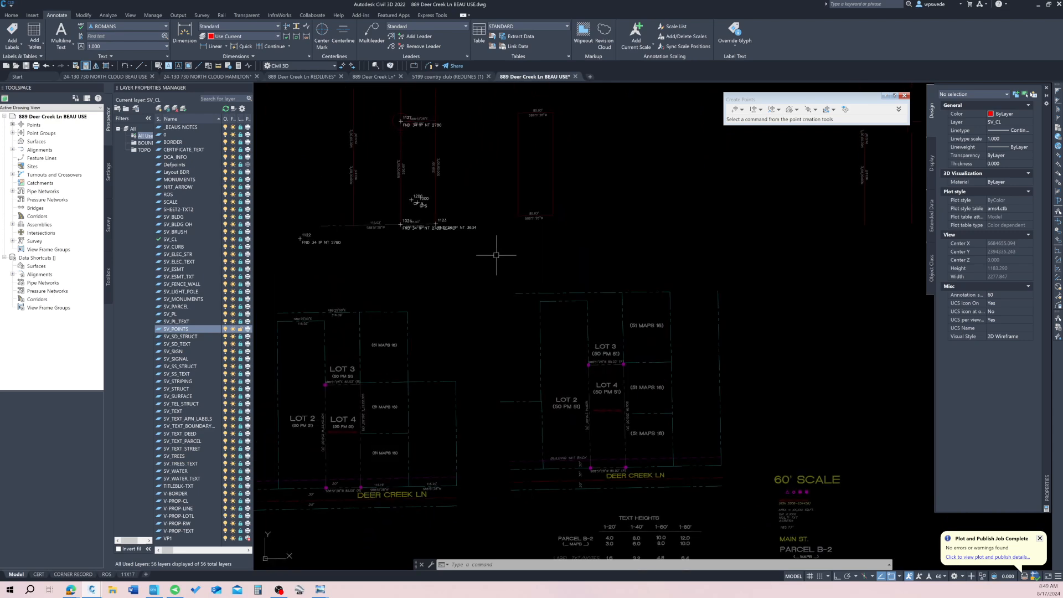
Examine the fit of found monuments 1127 and 1123 at their record boundary corners.
scroll(458, 237, "down", 1)
mouse_move(451, 156)
middle_mouse_down()
mouse_move(458, 238)
mouse_move(465, 166)
middle_mouse_up()
scroll(436, 183, "up", 3)
scroll(442, 233, "up", 9)
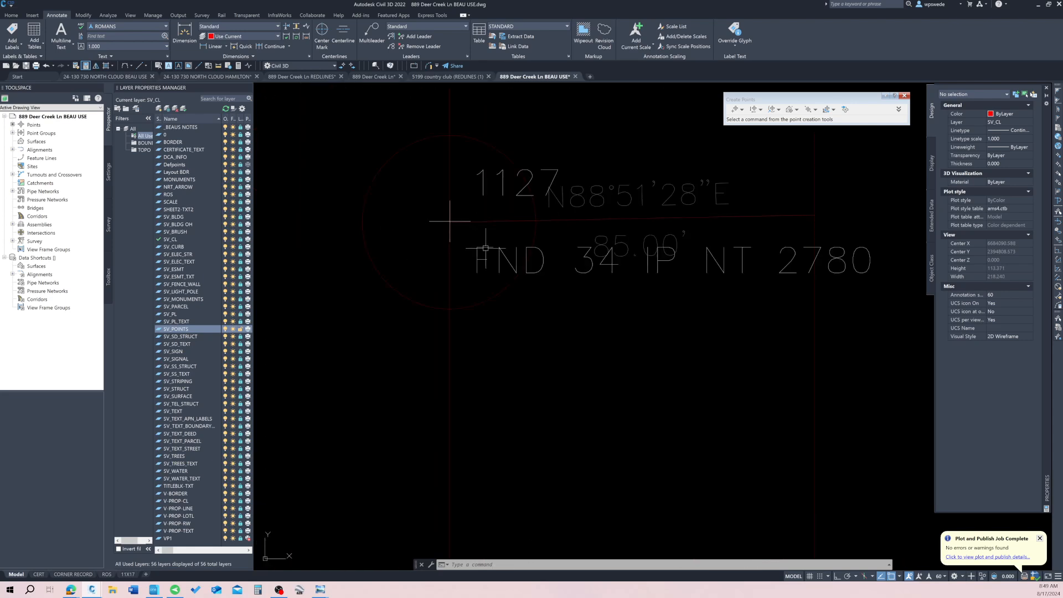
scroll(451, 227, "down", 5)
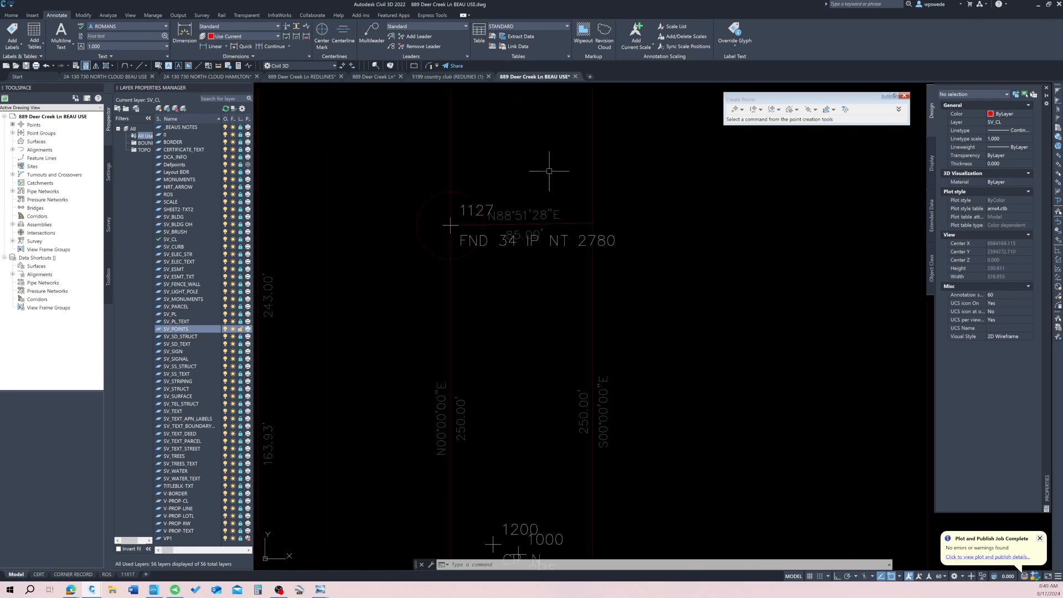
scroll(550, 171, "down", 3)
mouse_move(550, 171)
middle_mouse_down()
mouse_move(448, 256)
mouse_move(451, 238)
middle_mouse_up()
scroll(453, 338, "up", 5)
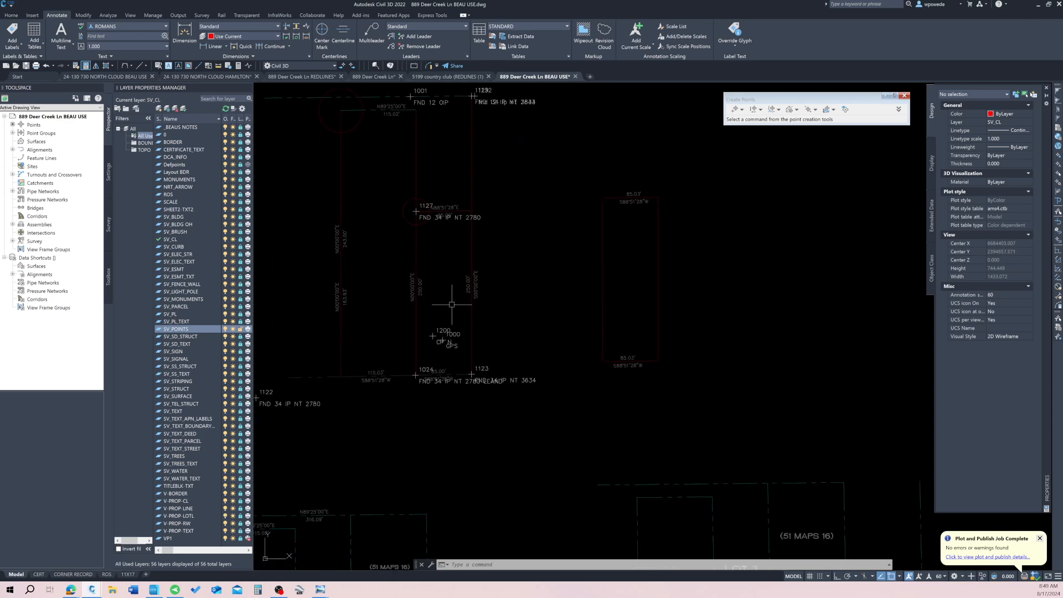
scroll(465, 355, "down", 6)
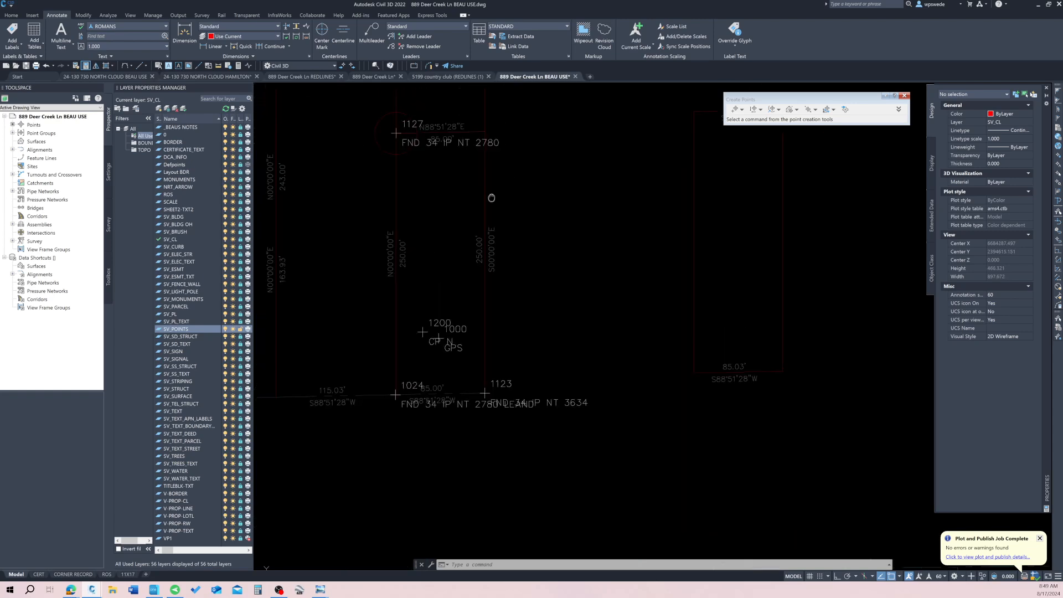
scroll(484, 189, "down", 4)
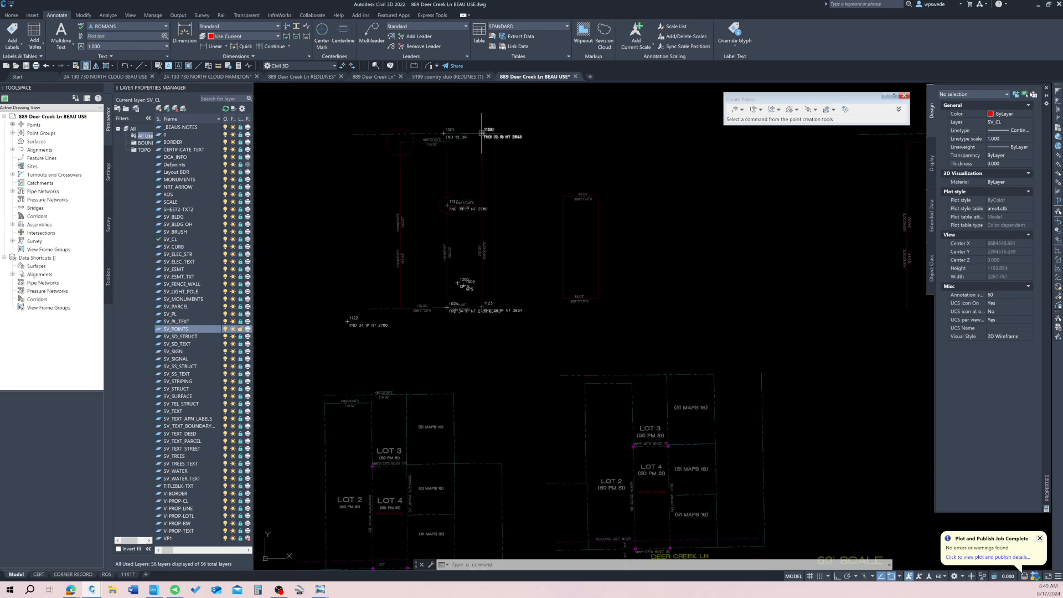
scroll(481, 309, "up", 12)
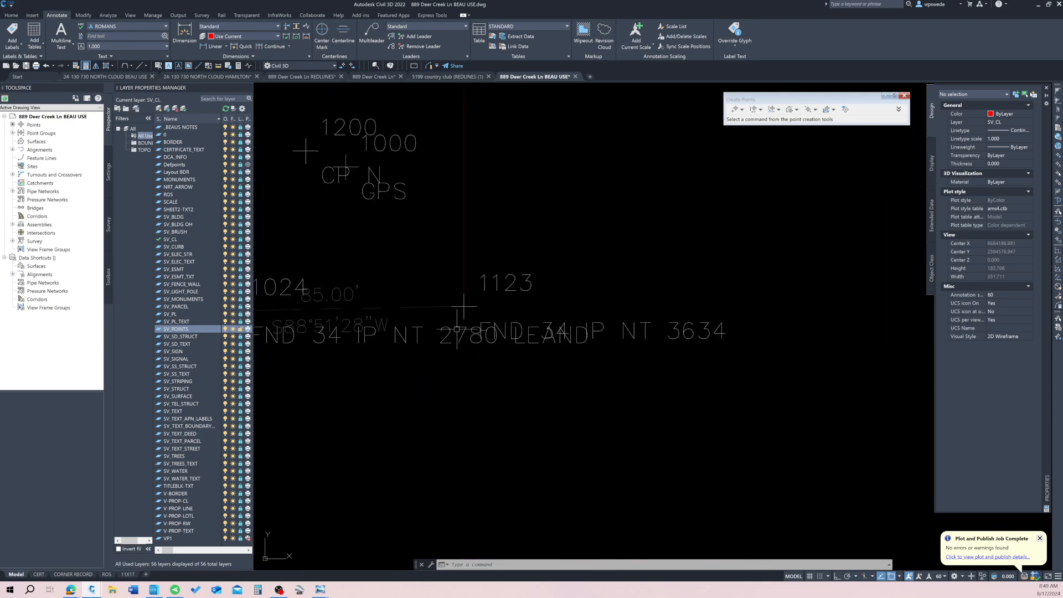
middle_click_drag(500, 255, 492, 297)
scroll(517, 311, "up", 13)
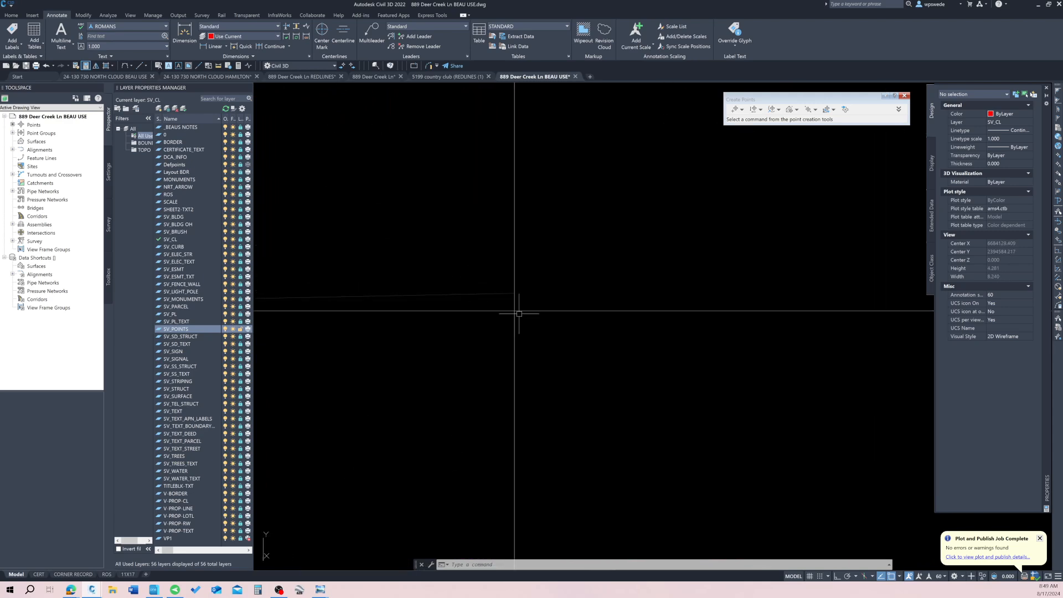
key("Escape")
type("c")
key("Return")
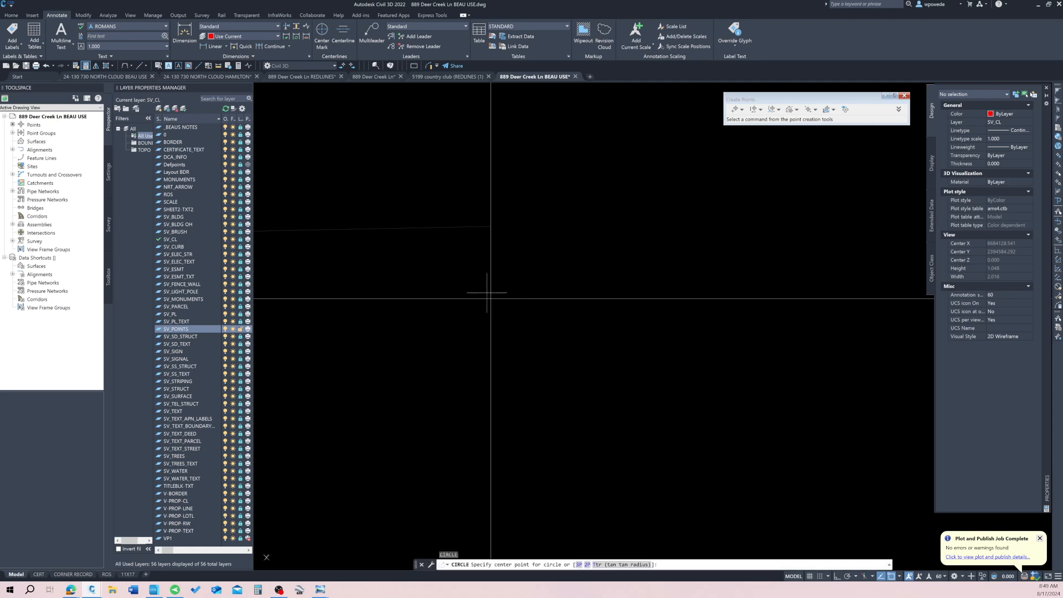
middle_click_drag(477, 278, 455, 290)
scroll(455, 290, "down", 1)
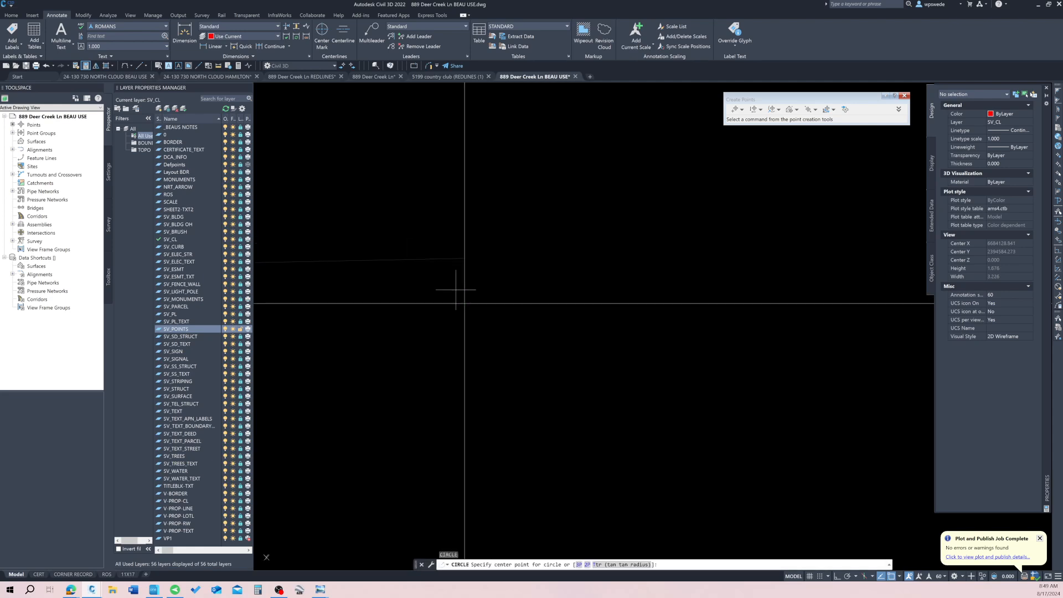
scroll(456, 289, "up", 2)
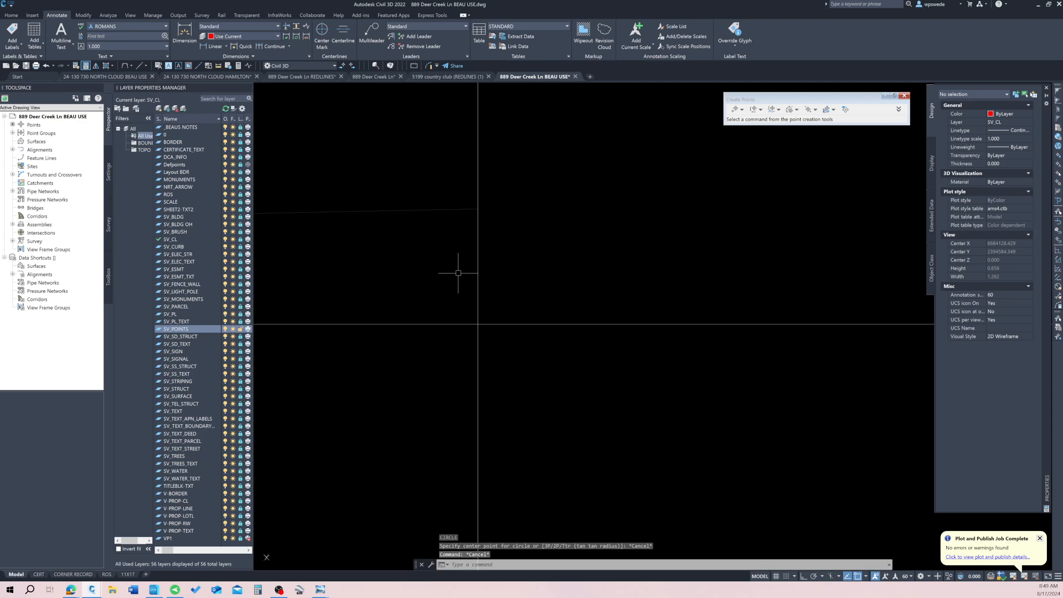
key("Return")
scroll(466, 201, "up", 3)
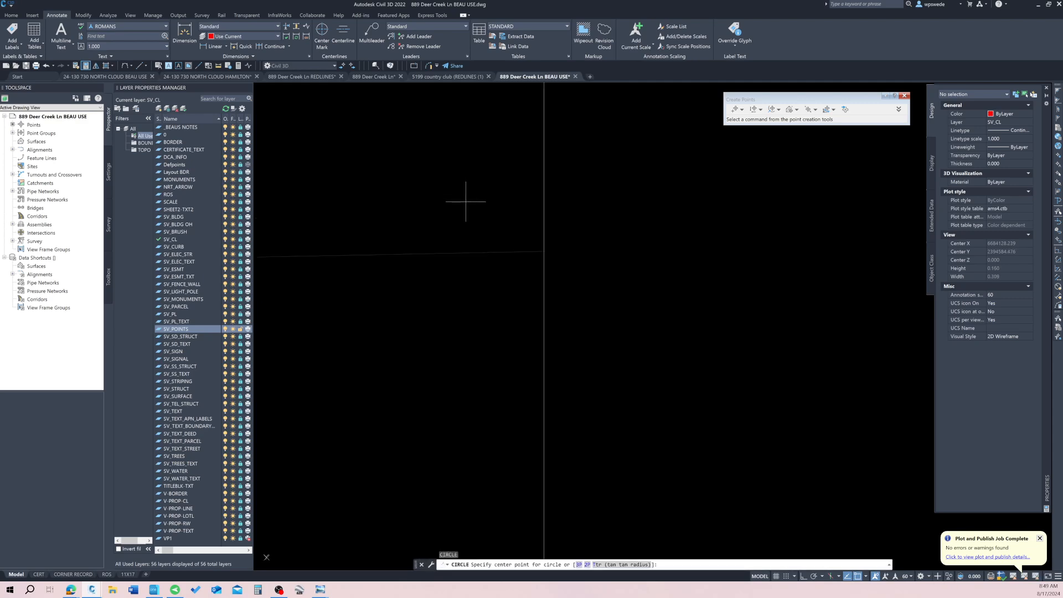
scroll(527, 189, "up", 3)
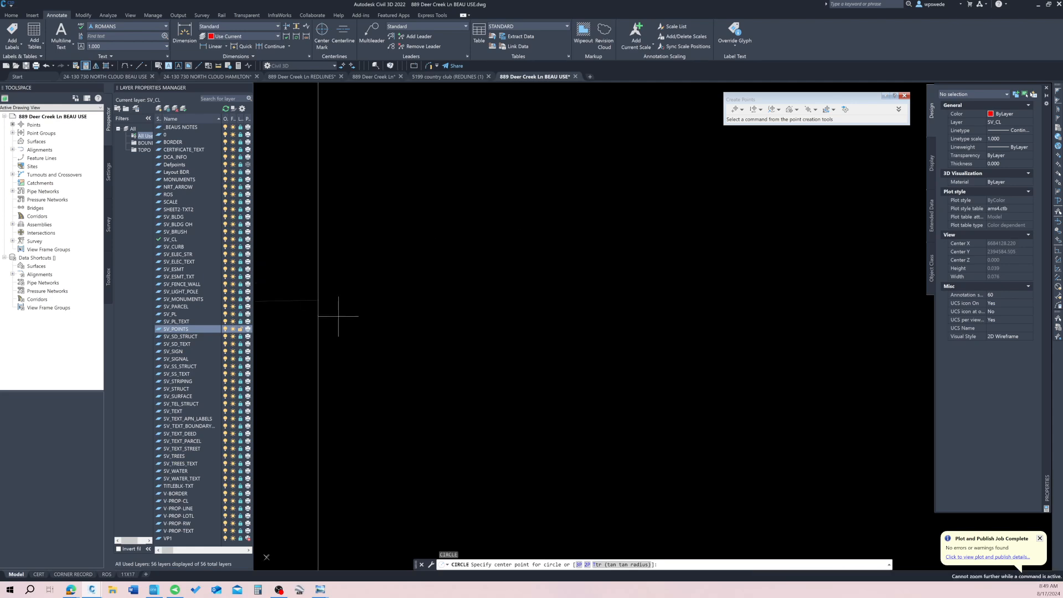
middle_click_drag(338, 316, 481, 306)
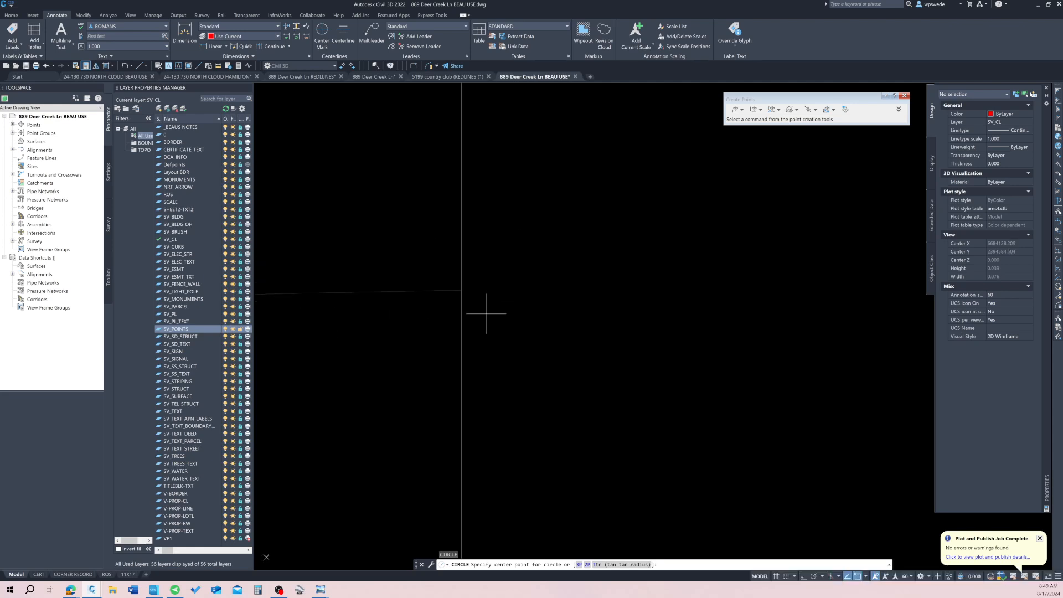
key("Escape")
Turn off the SV_POINTS layer by picking the point marker of monument 1123.
scroll(498, 332, "down", 10)
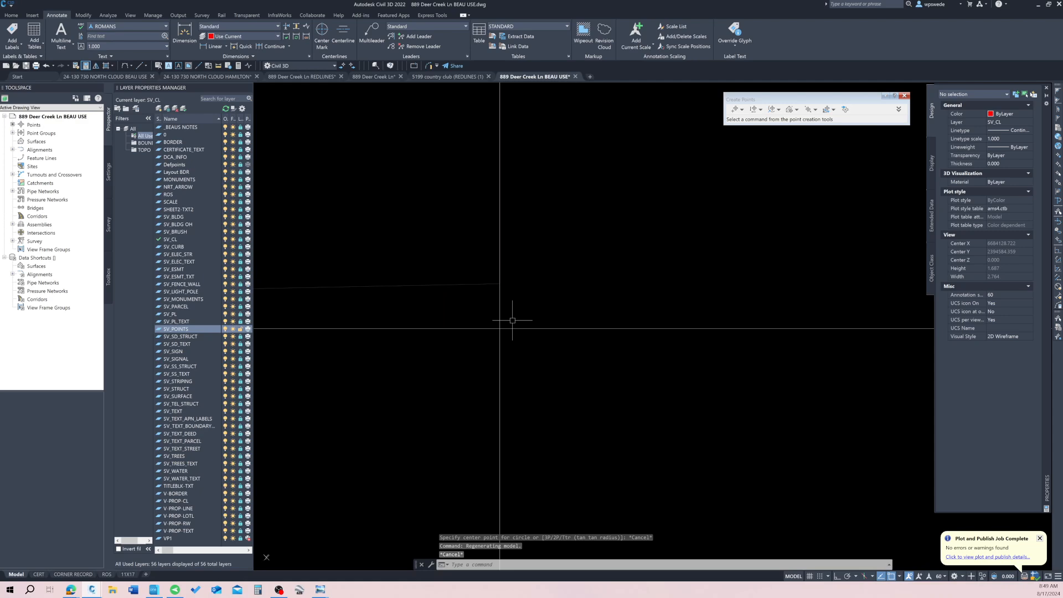
type("21")
key("space")
left_click(508, 329)
key("Escape")
key("Escape")
Draw a circle of radius .075 centred on the record corner beside monument 1123.
scroll(499, 279, "up", 6)
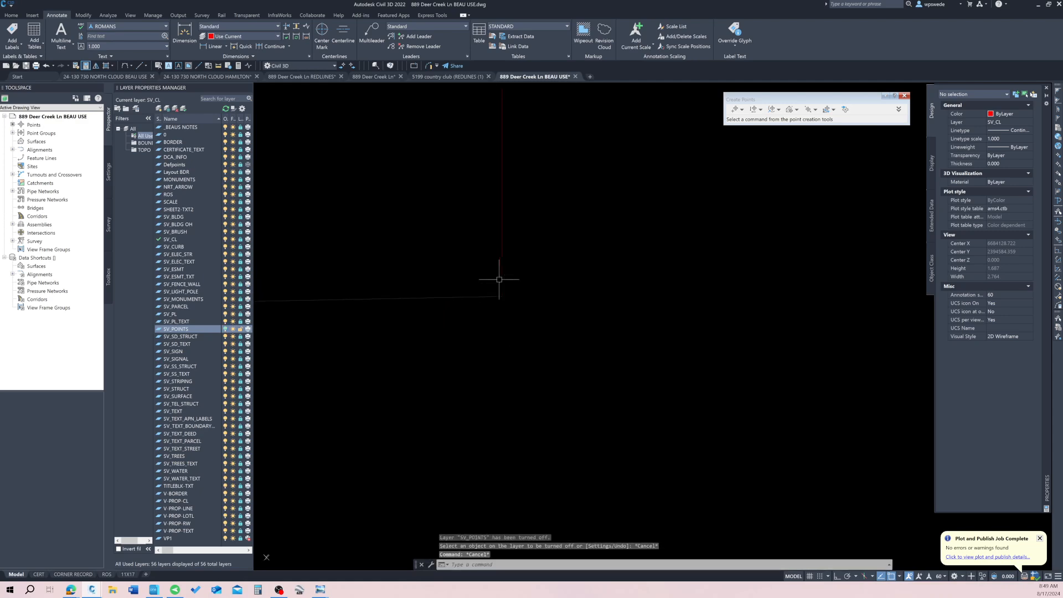
type("`W")
key("space")
left_click(503, 306)
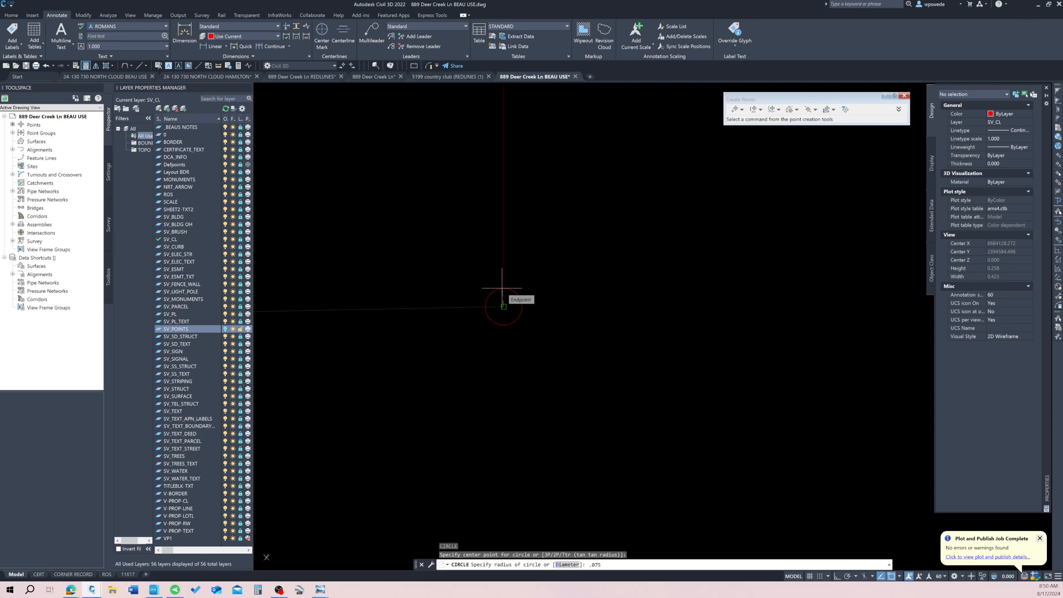
key("Return")
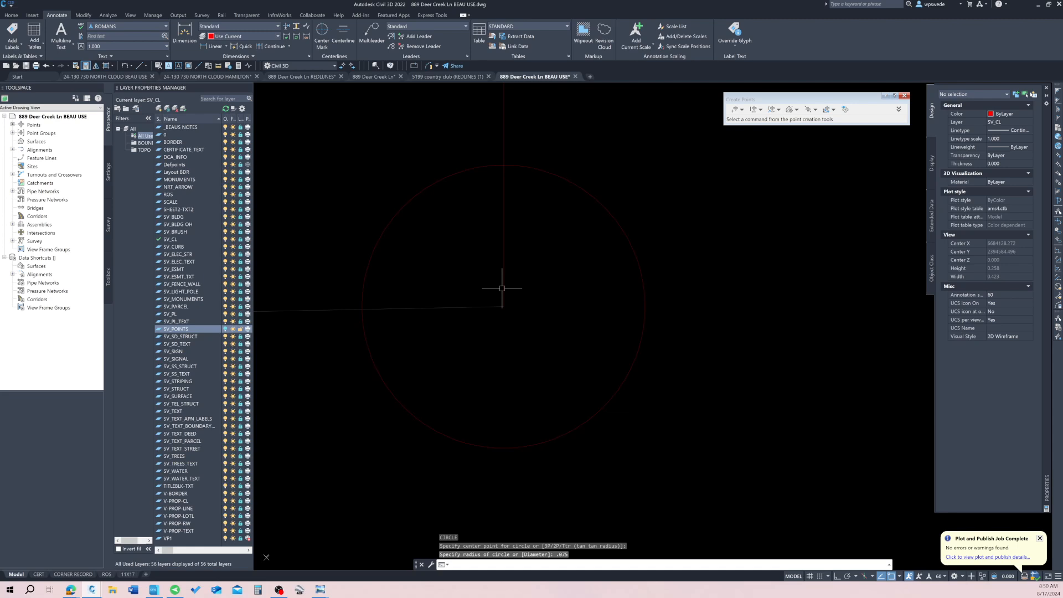
scroll(502, 288, "down", 4)
key("Escape")
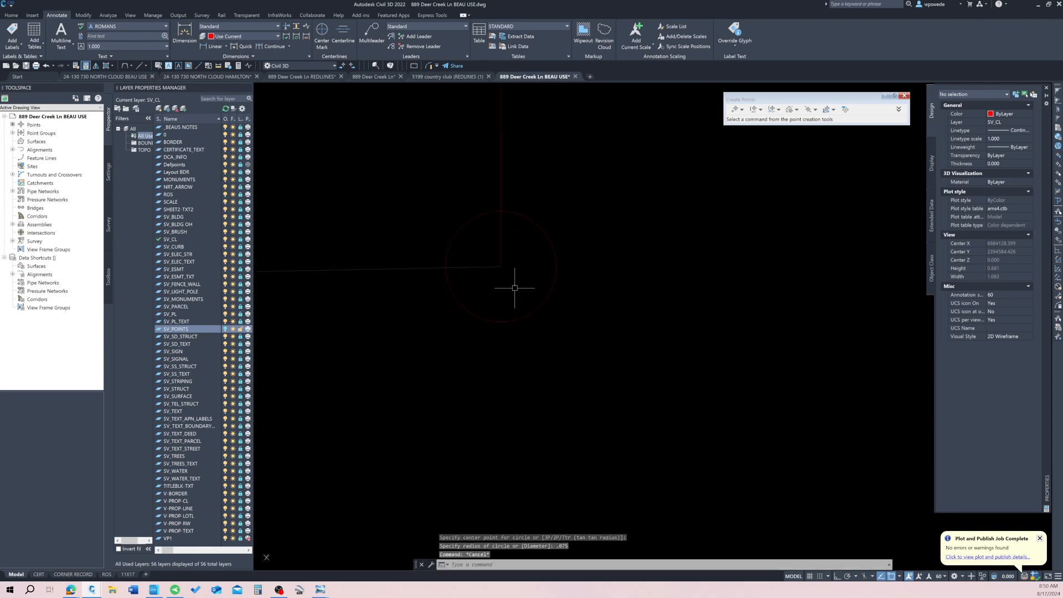
key("Escape")
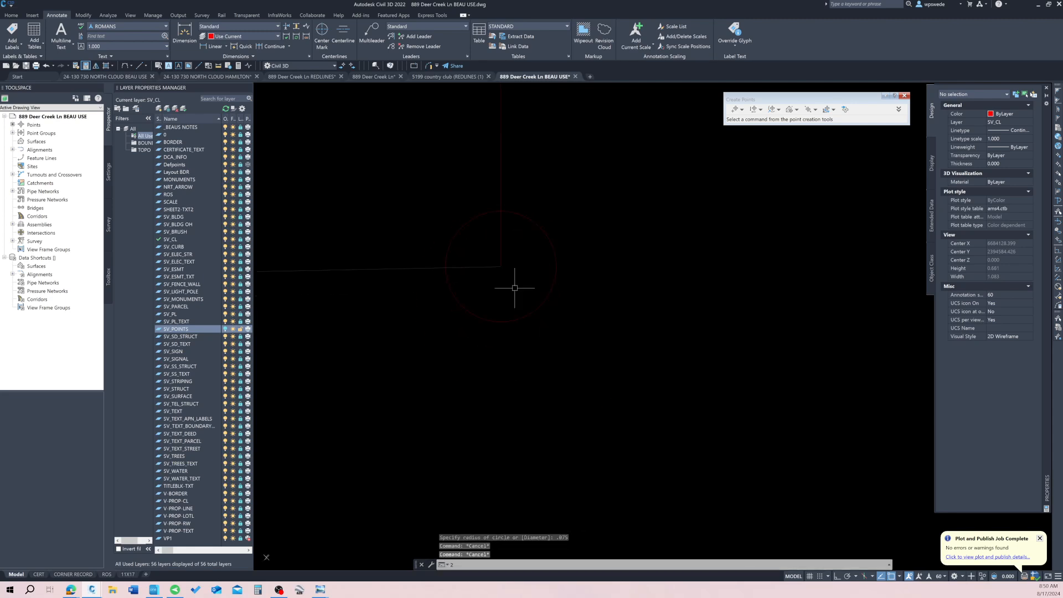
Unlock all the layers in the drawing.
key("Return")
key("Escape")
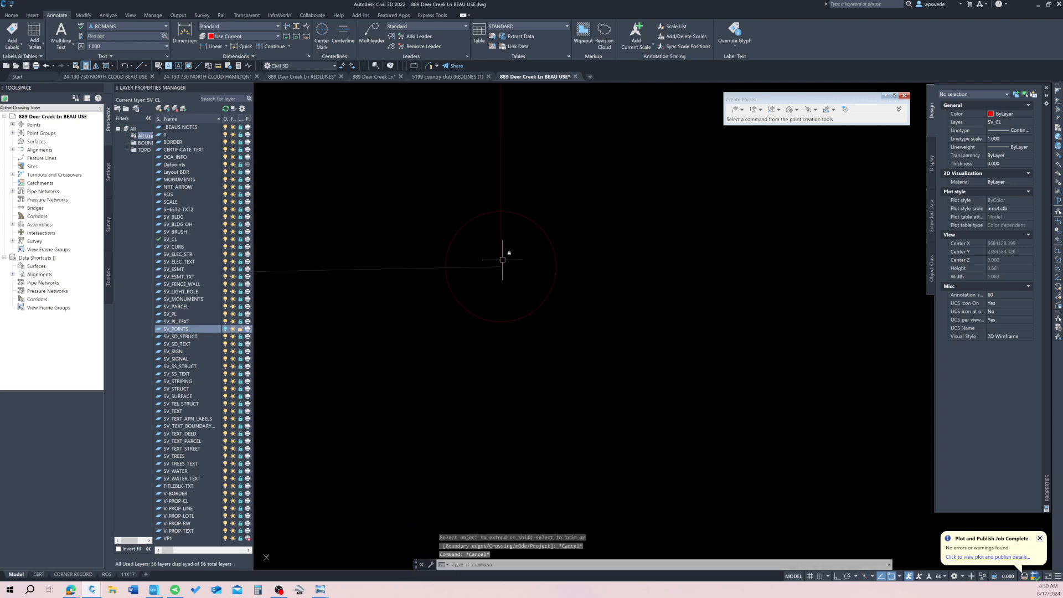
left_click(190, 284)
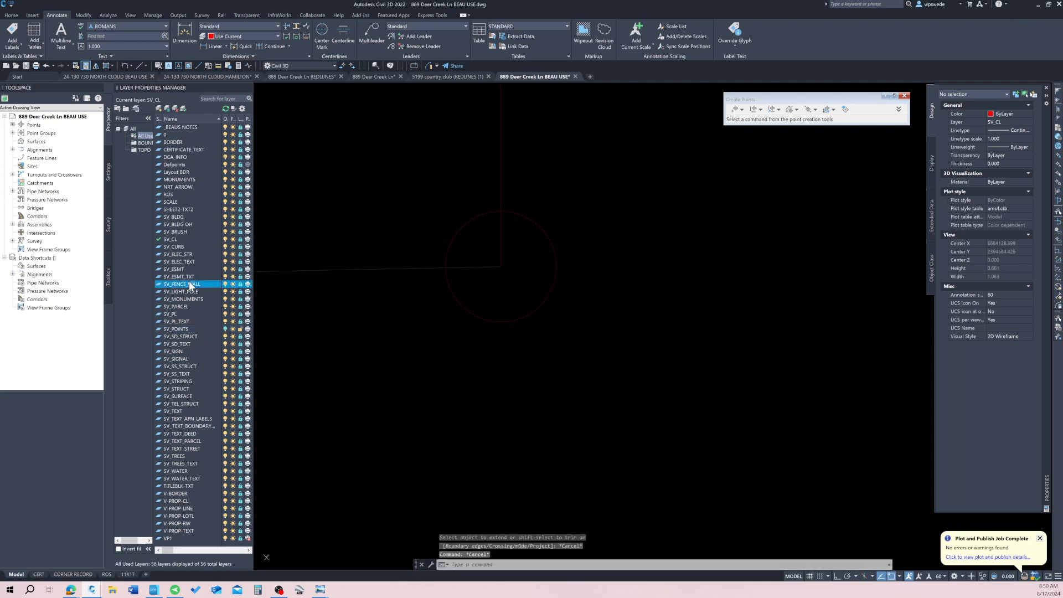
key("ctrl+a")
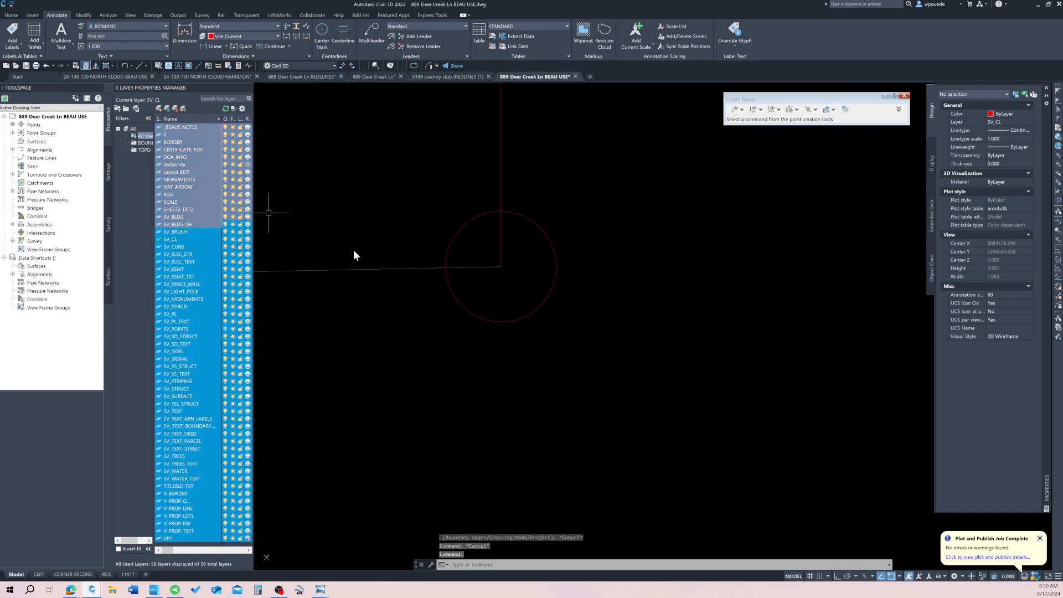
Extend the north-south boundary line at the corner down to the south edge of the circle.
middle_click_drag(499, 297, 497, 296)
key("Return")
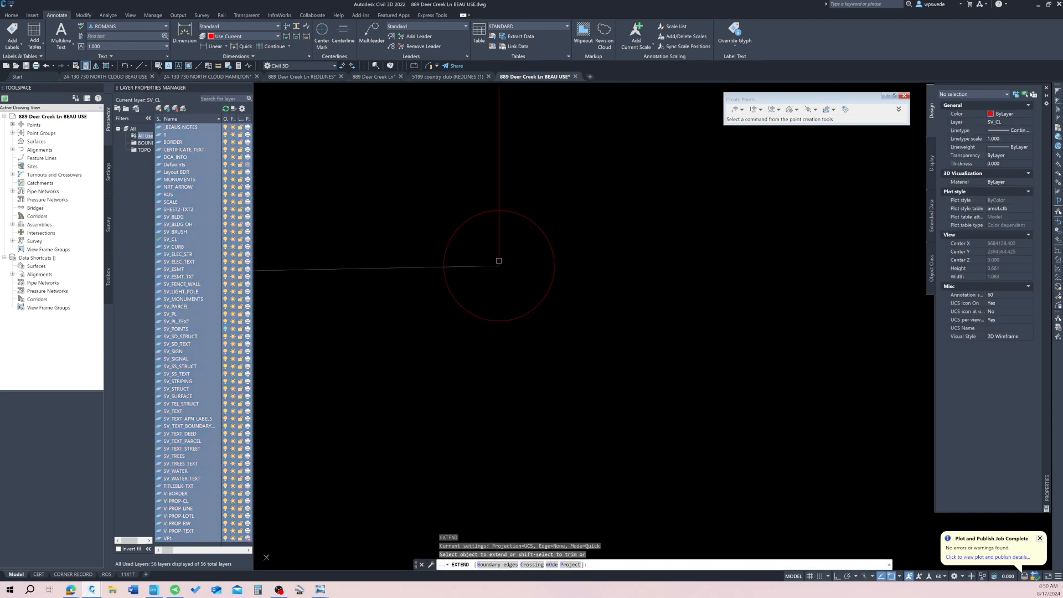
left_click(498, 260)
key("Escape")
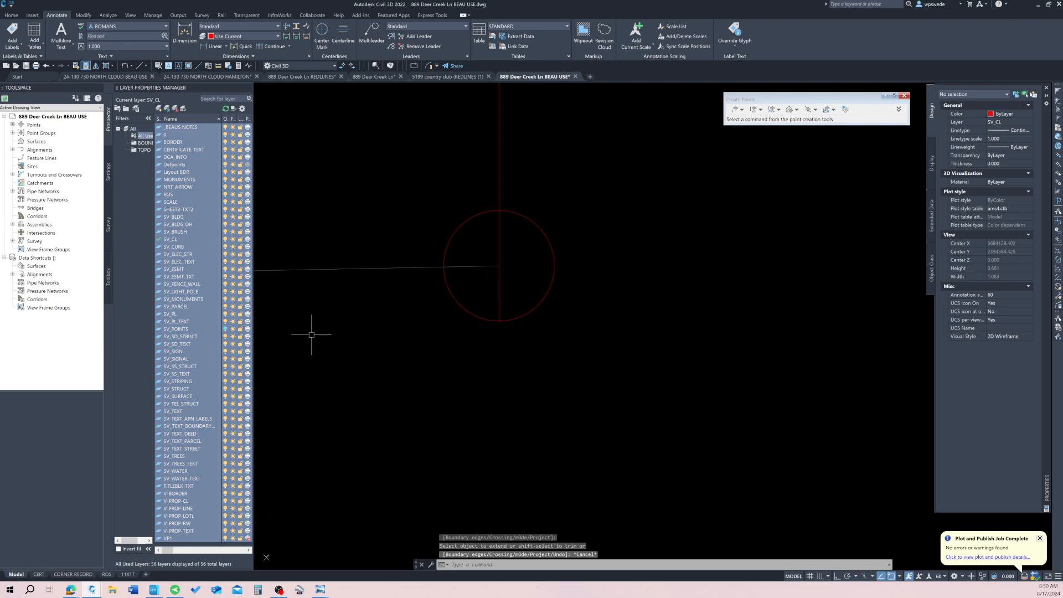
Lock all the layers again except SV_POINTS, and turn the SV_POINTS layer back on.
left_click(239, 269)
left_click(178, 276)
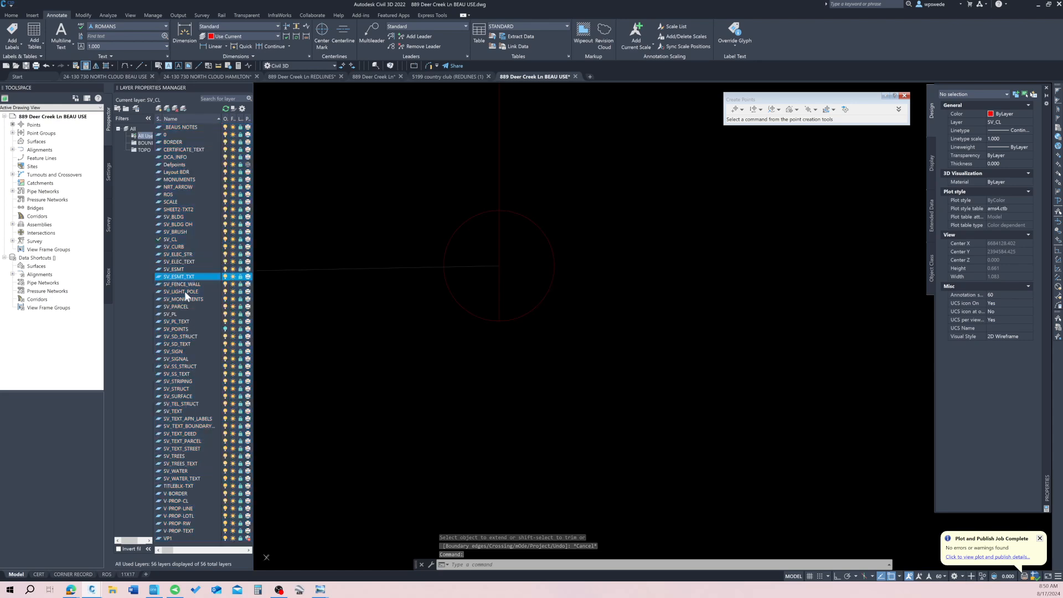
left_click(183, 329)
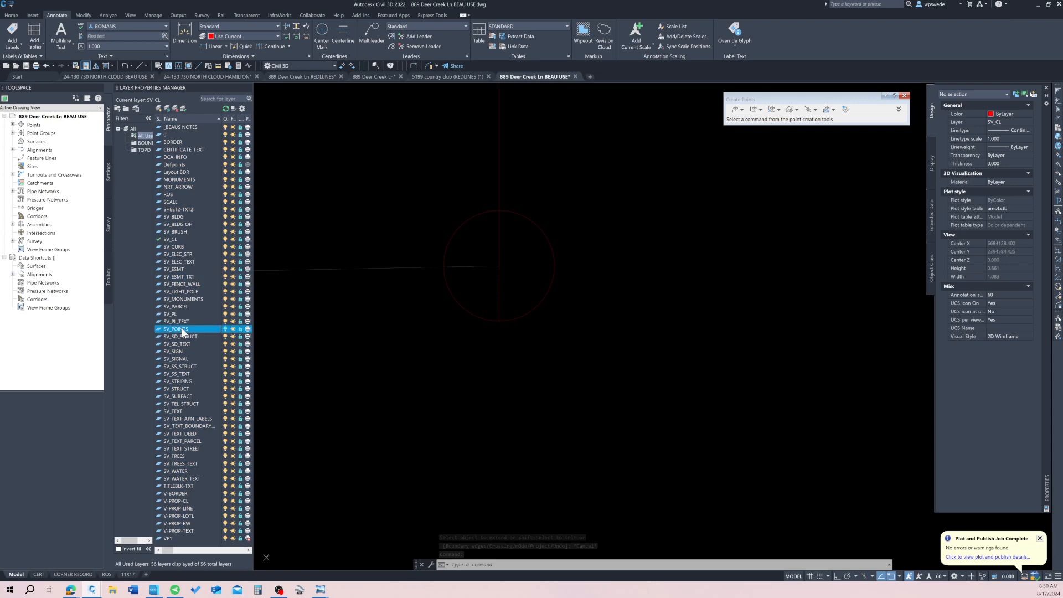
left_click(240, 329)
left_click(226, 330)
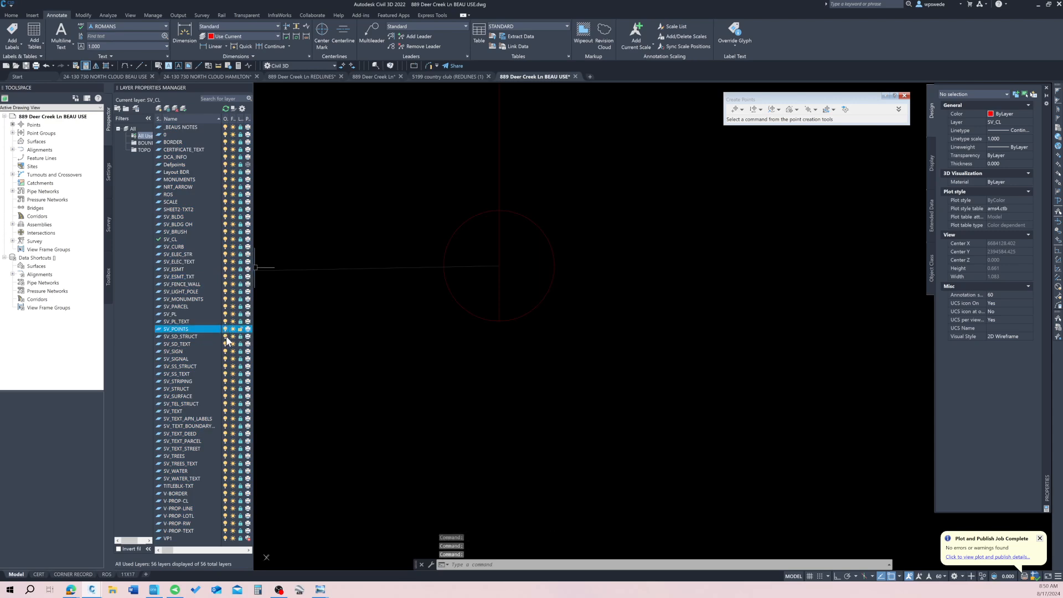
Turn on all layers in the drawing.
scroll(419, 350, "down", 1)
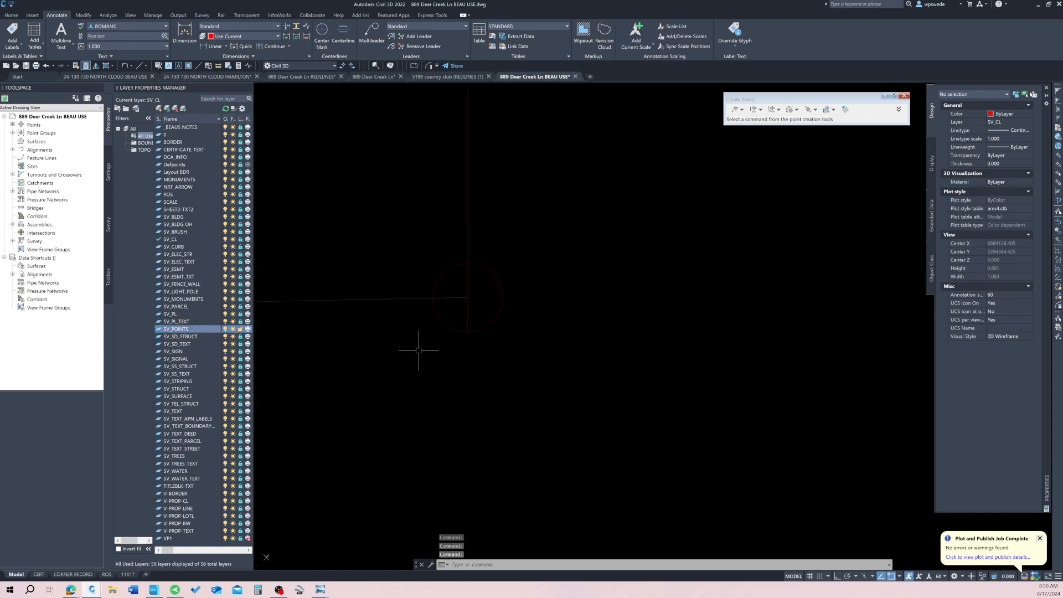
key("Escape")
key("Escape")
type("lon")
key("Return")
scroll(419, 351, "down", 12)
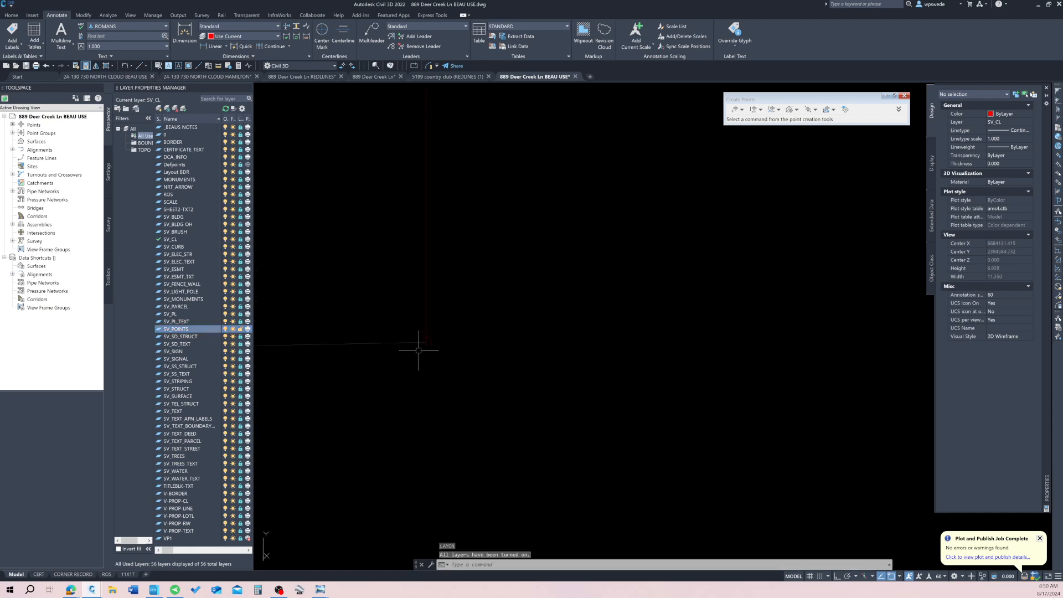
middle_click_drag(392, 365, 459, 322)
key("Escape")
key("Escape")
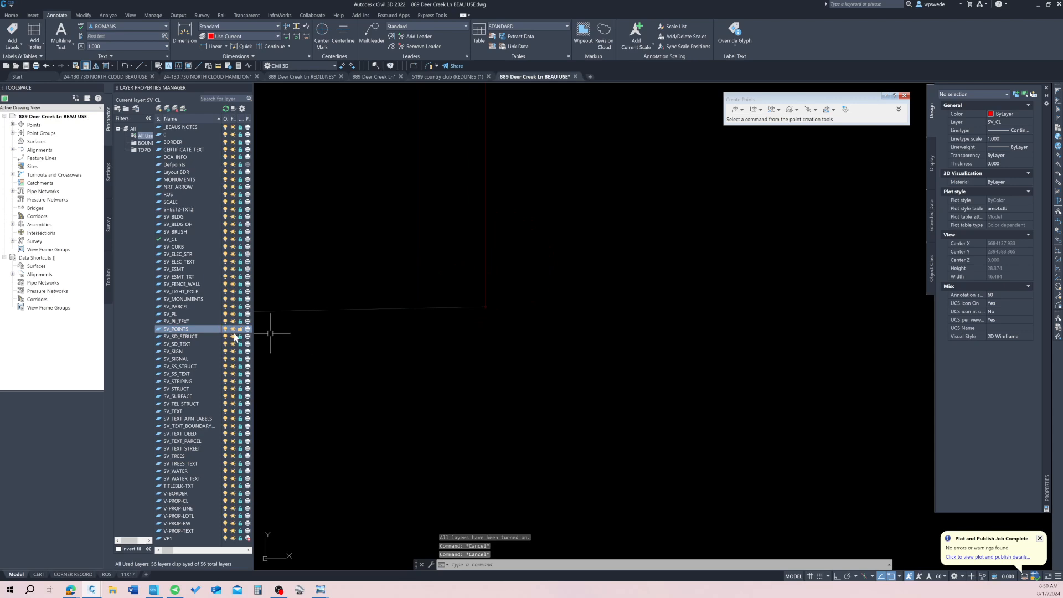
scroll(498, 327, "down", 8)
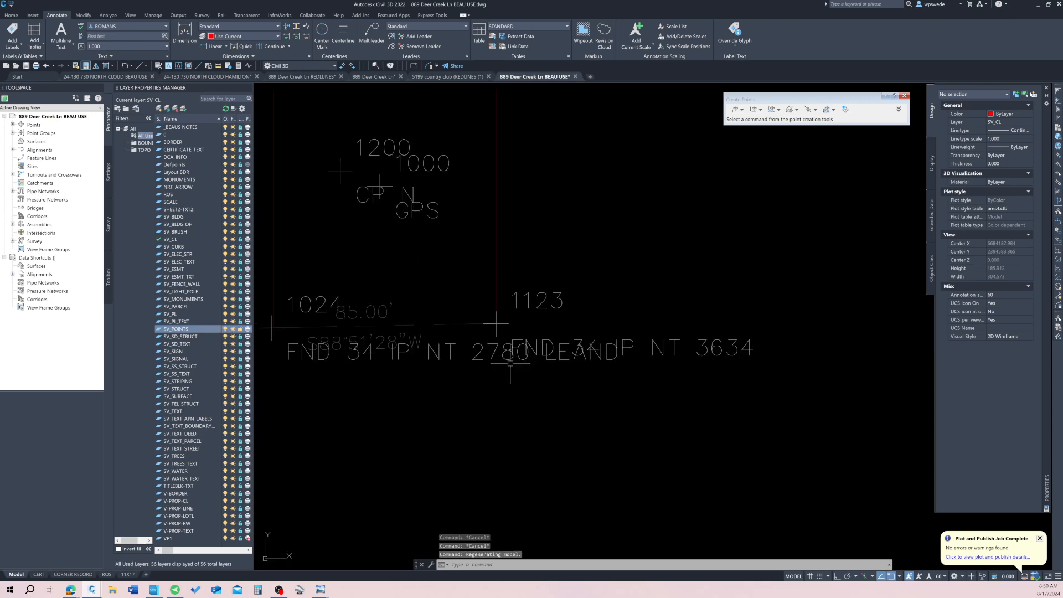
Move all the found survey points together, from monument 1123 to the boundary line's end on the south edge of the small circle.
key("Escape")
key("Escape")
scroll(479, 335, "down", 5)
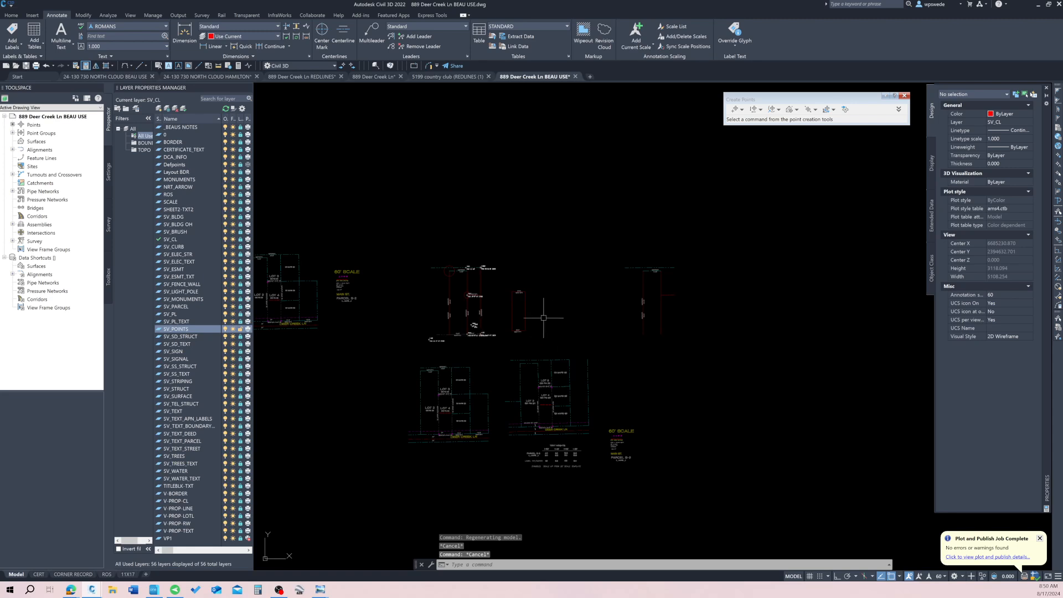
middle_click_drag(510, 334, 521, 324)
type("m")
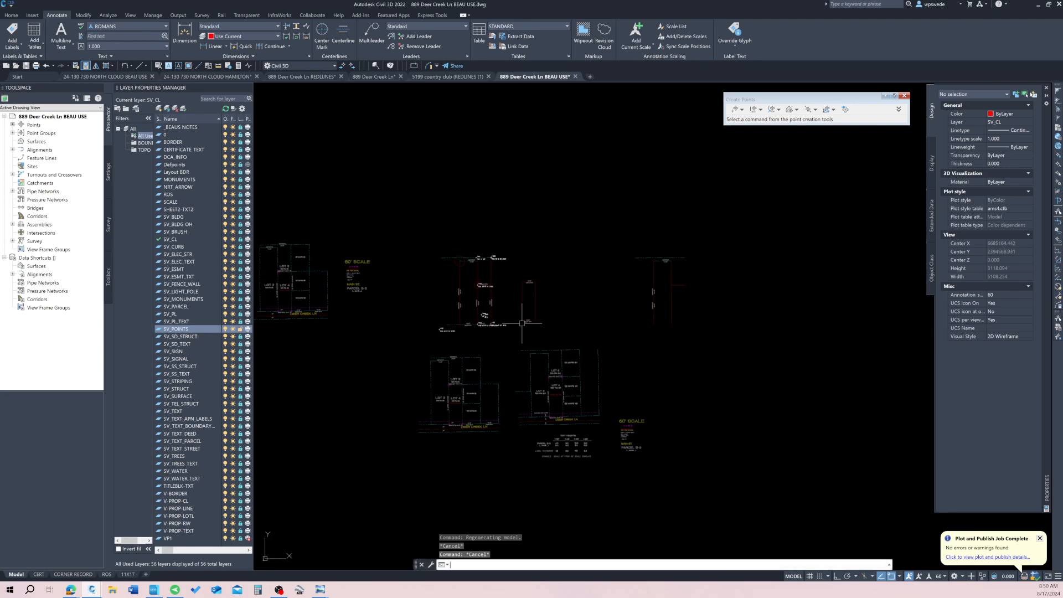
key("Return")
scroll(526, 345, "up", 4)
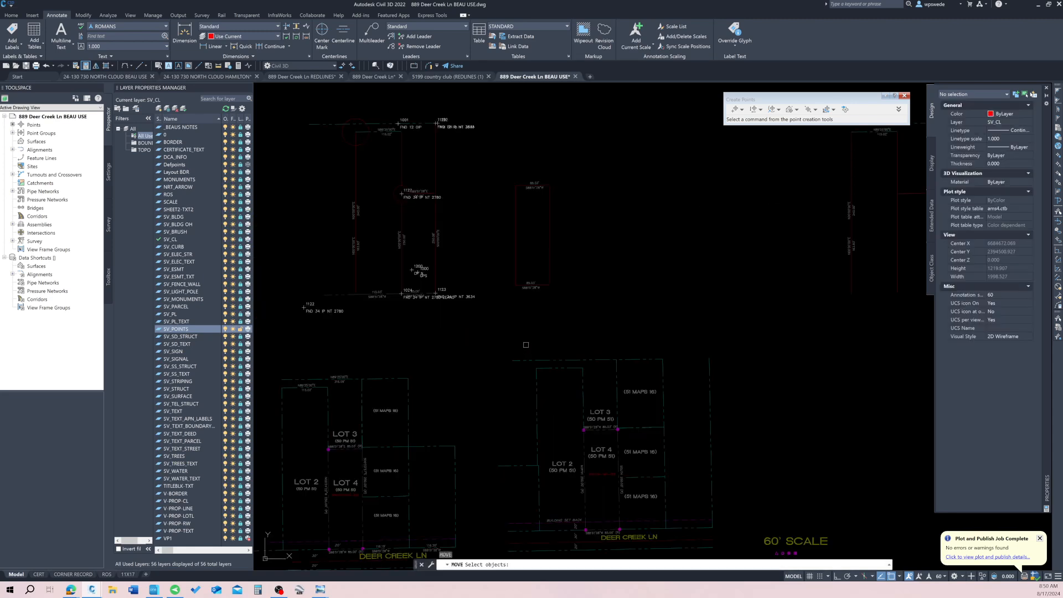
left_click(588, 348)
left_click(276, 106)
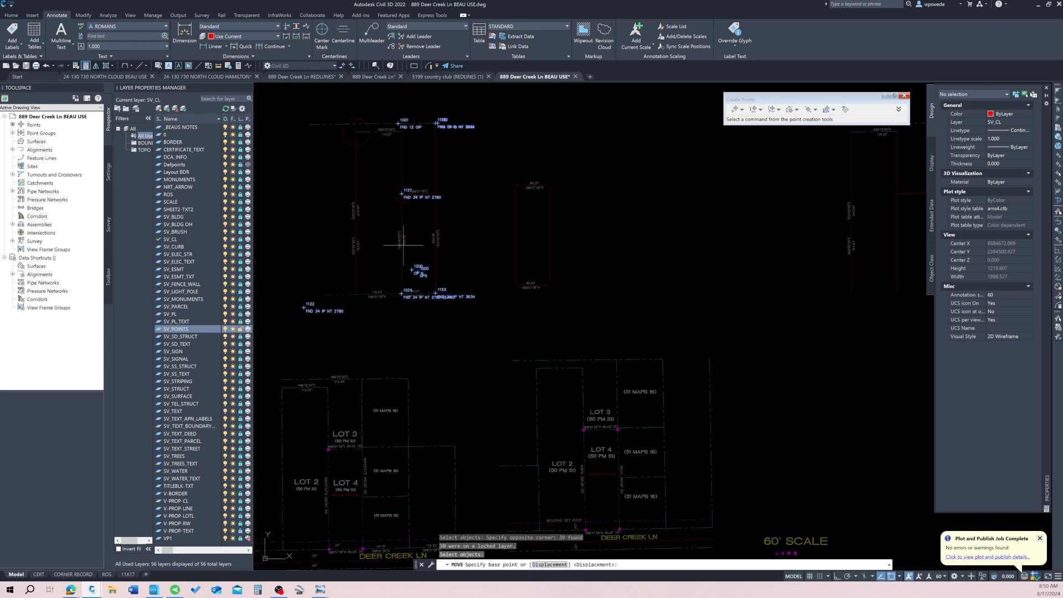
scroll(351, 210, "up", 8)
scroll(346, 270, "up", 10)
key("Return")
scroll(351, 280, "up", 8)
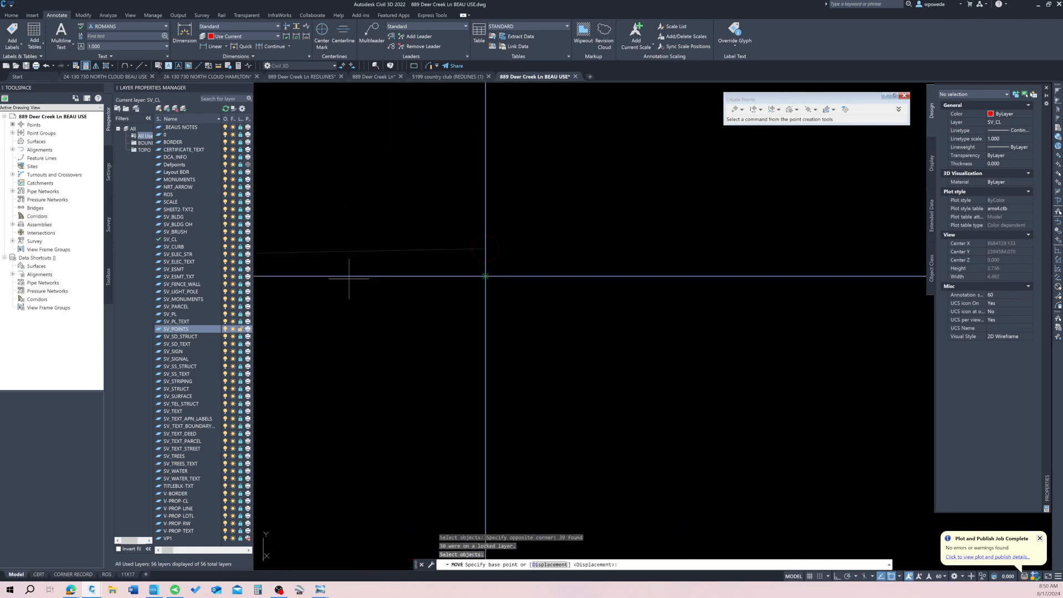
scroll(474, 244, "up", 8)
left_click(532, 436)
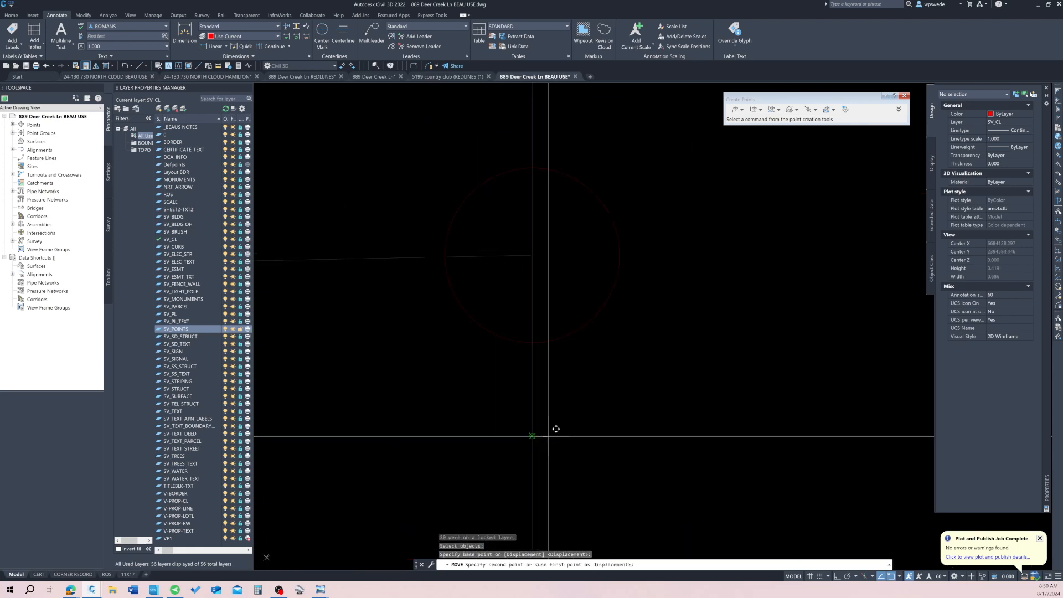
left_click(532, 343)
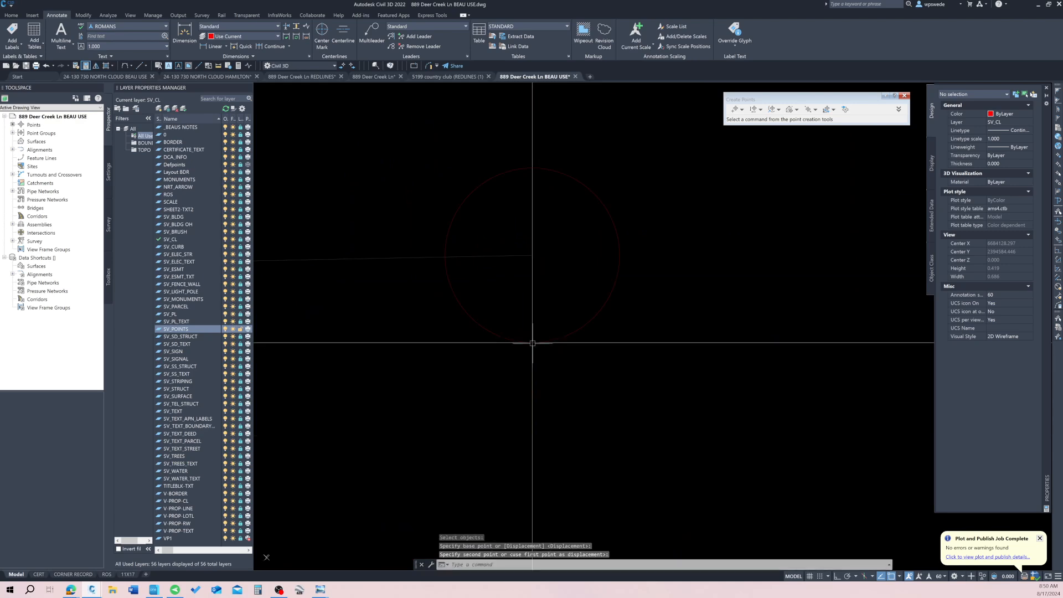
Measure the distance from the record corner at the circle's centre to monument 1123.
type("dist")
key("Return")
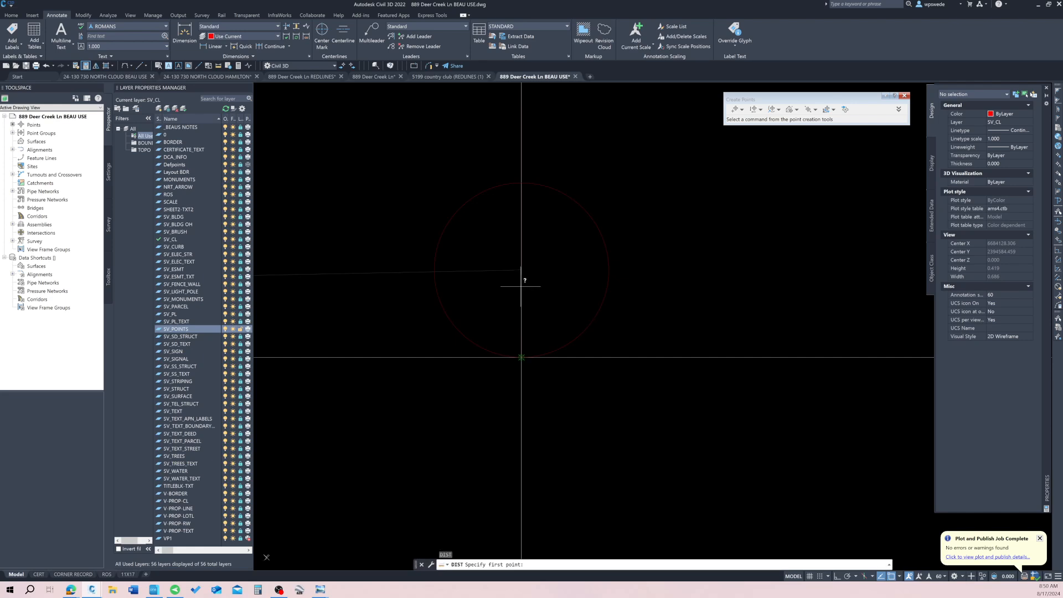
left_click(509, 271)
left_click(521, 357)
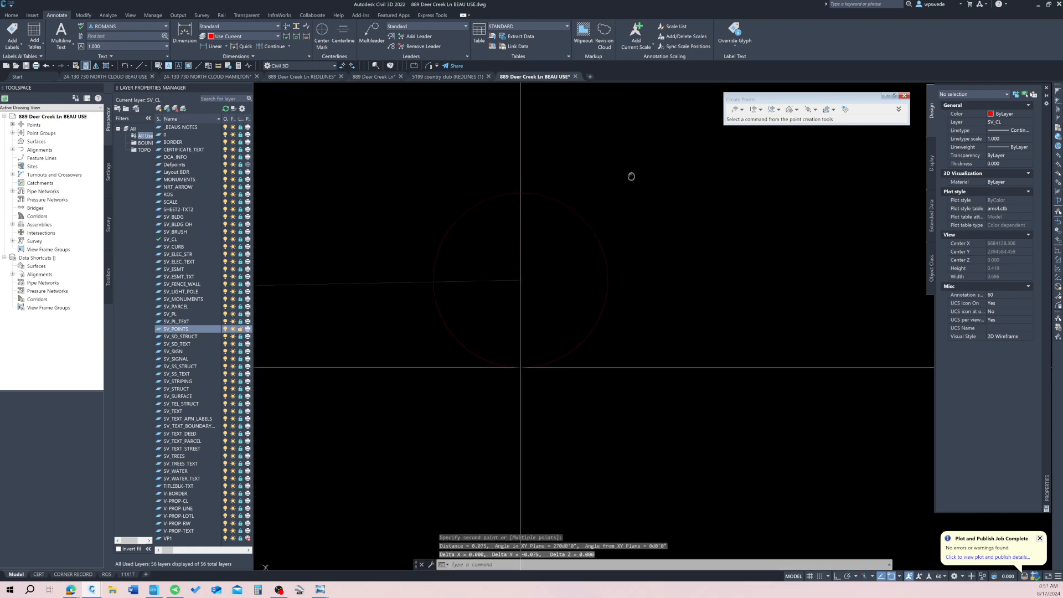
Measure the offset between the record corner and the found monument at the north end of the east boundary line.
scroll(531, 363, "down", 15)
middle_click_drag(530, 158, 509, 439)
scroll(515, 420, "down", 8)
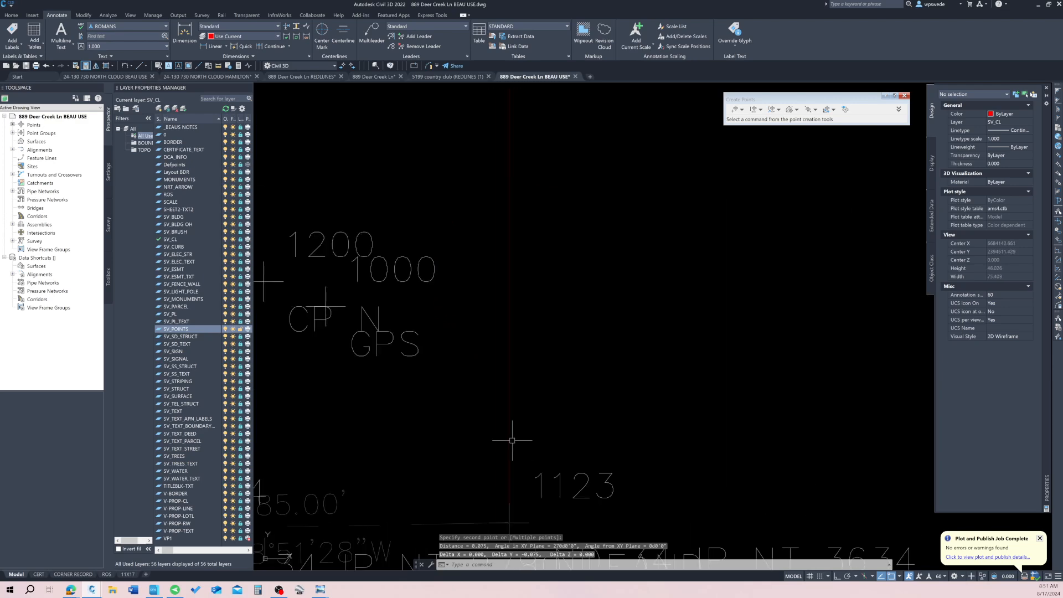
scroll(529, 147, "up", 4)
scroll(516, 304, "up", 2)
scroll(515, 309, "up", 20)
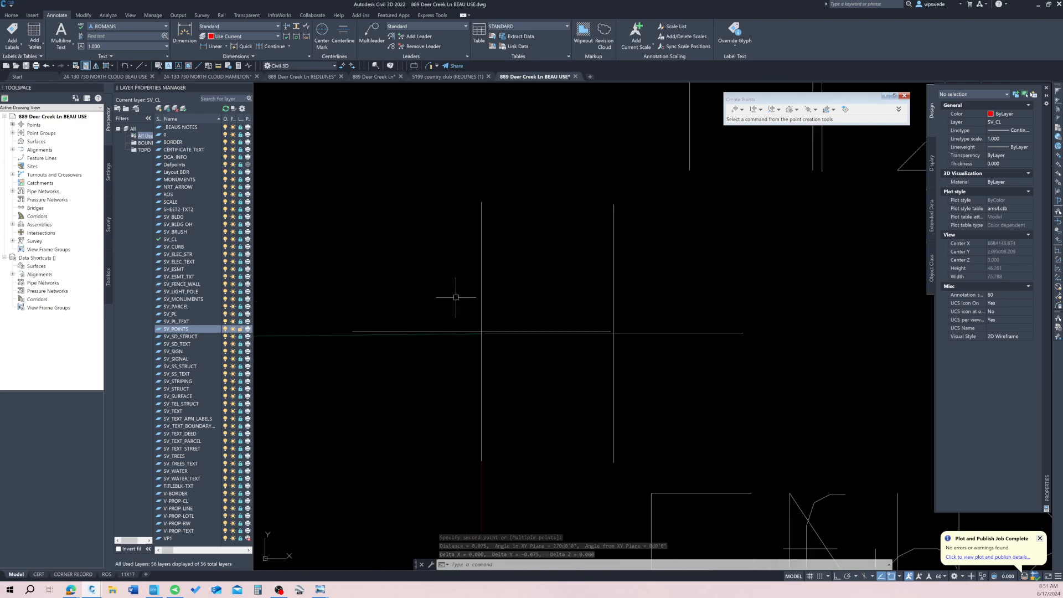
type("dist")
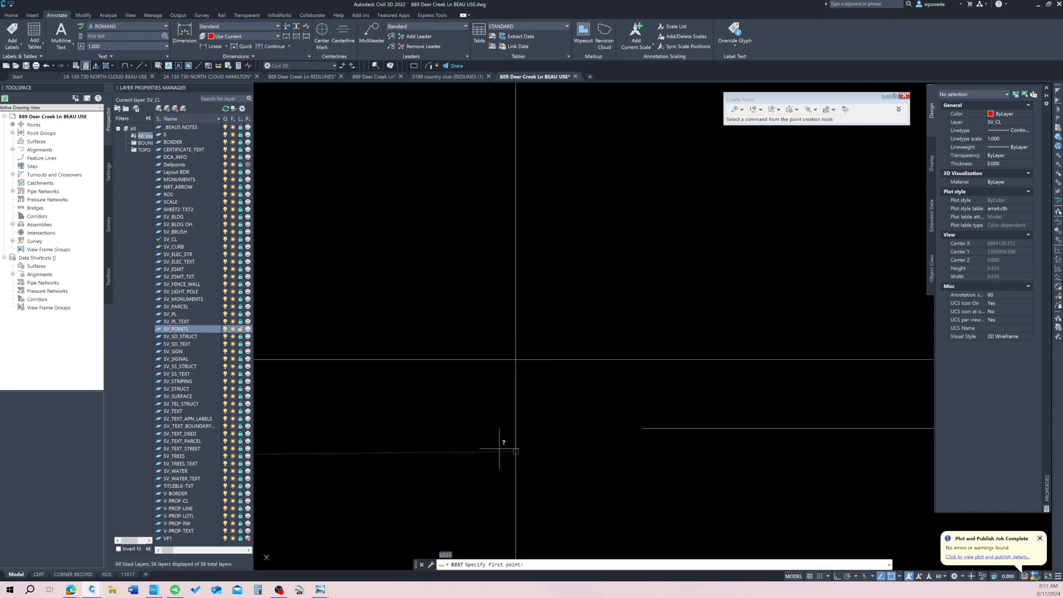
key("Return")
left_click(504, 359)
left_click(505, 359)
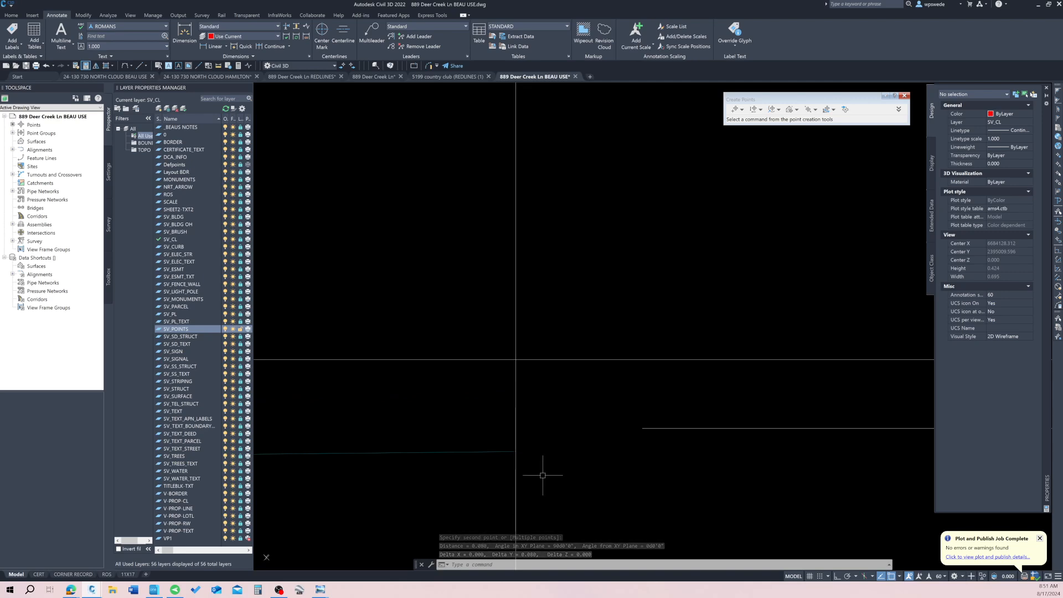
Examine how the found monuments along the north boundary, including 1001, sit against the record linework.
scroll(558, 395, "down", 3)
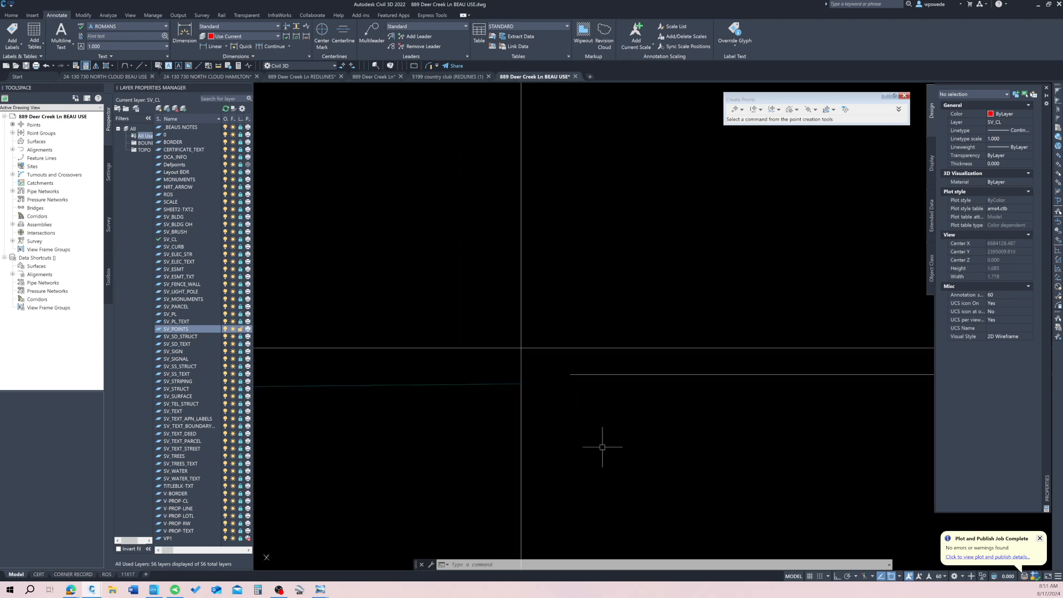
scroll(602, 447, "down", 15)
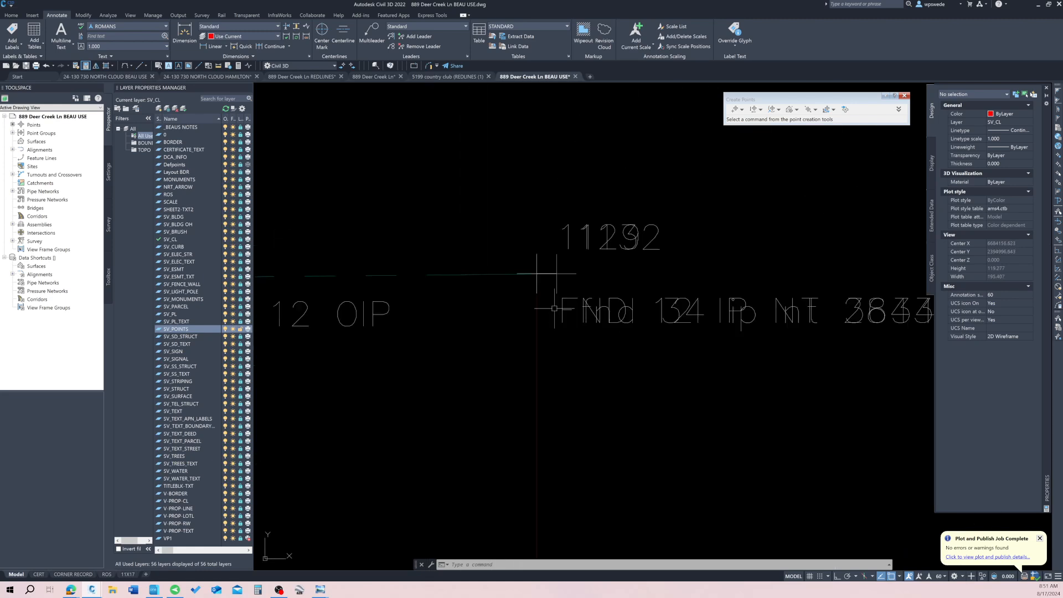
middle_click_drag(574, 417, 549, 324)
scroll(548, 324, "down", 1)
mouse_move(377, 306)
middle_mouse_down()
mouse_move(529, 308)
mouse_move(586, 260)
middle_mouse_up()
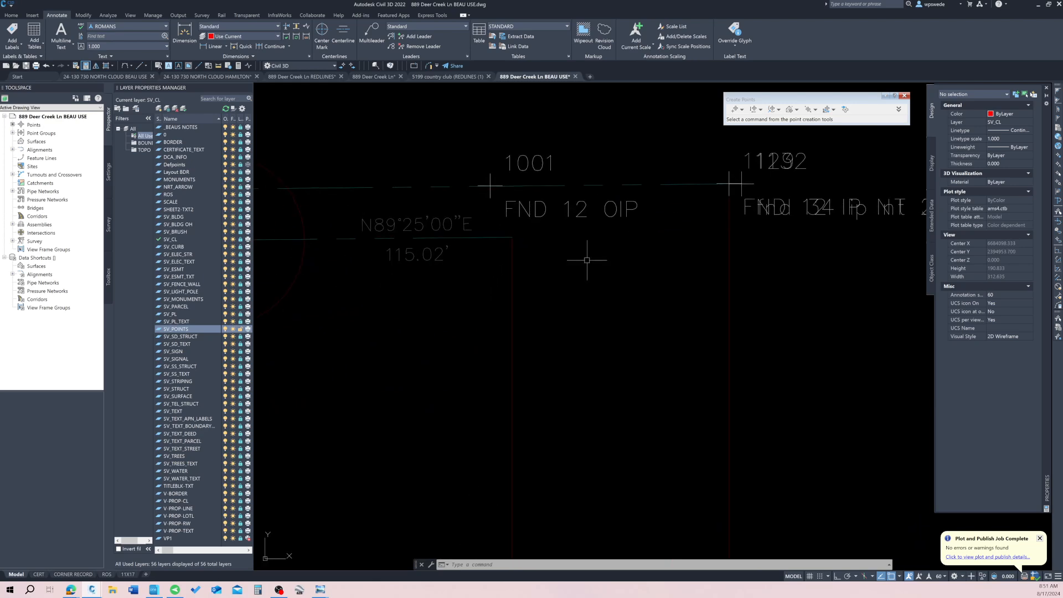
scroll(465, 175, "up", 6)
scroll(587, 233, "down", 10)
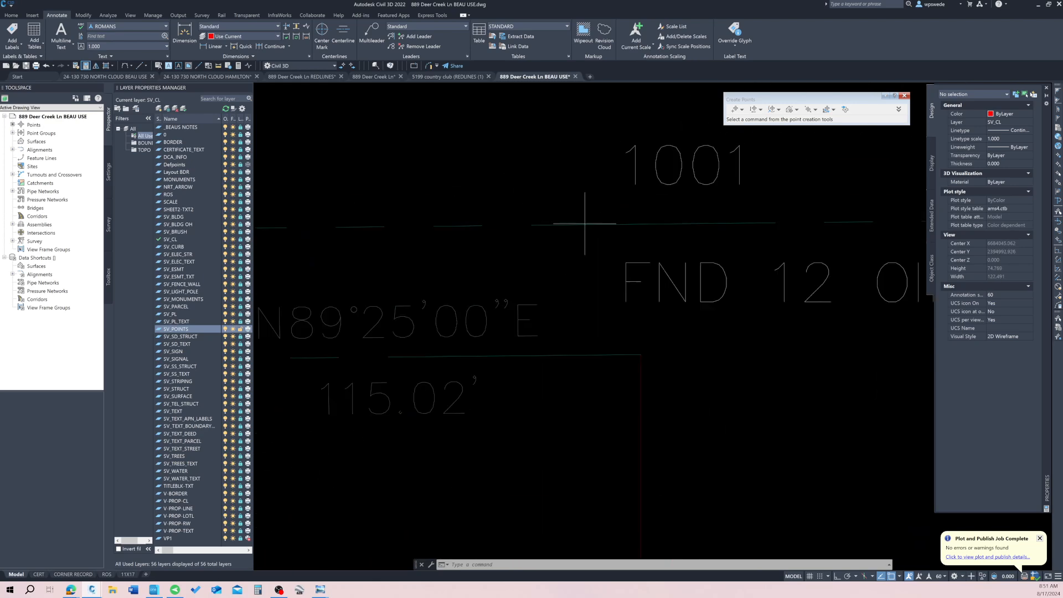
Measure the offset from monument 1127 to the record corner beside it.
scroll(595, 306, "up", 4)
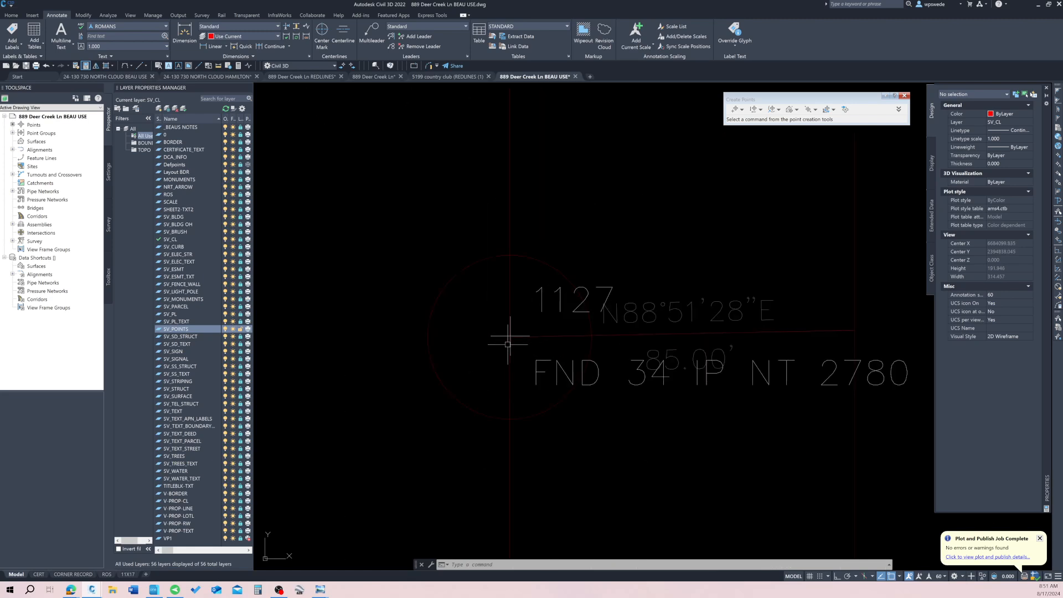
scroll(522, 316, "up", 15)
key("Escape")
key("Escape")
key("Return")
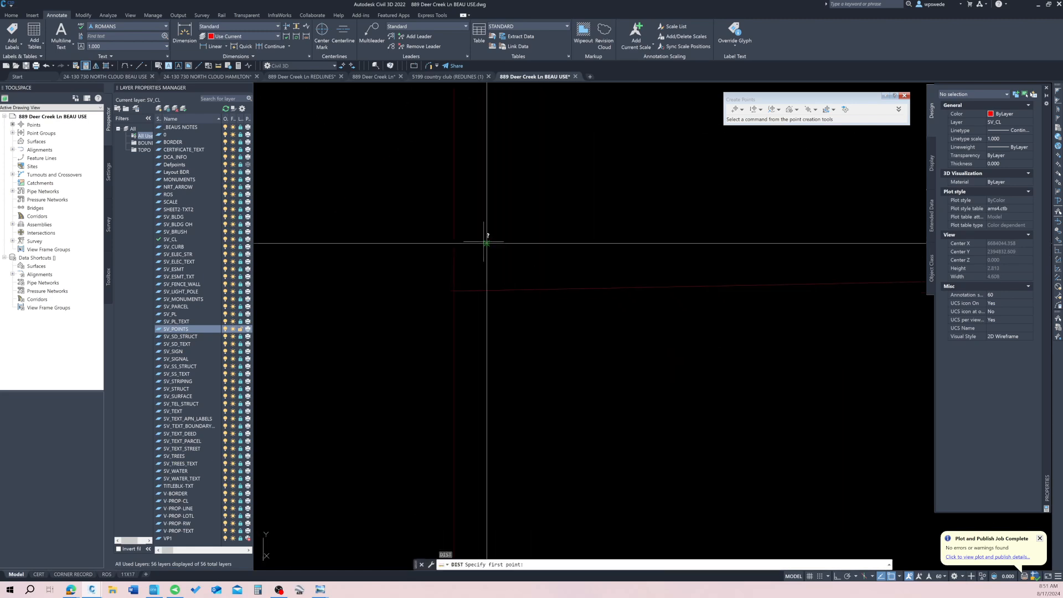
left_click(487, 242)
left_click(452, 291)
Measure the offset from monument 1024 to the record north-south line beside it.
middle_click_drag(587, 443, 551, 399)
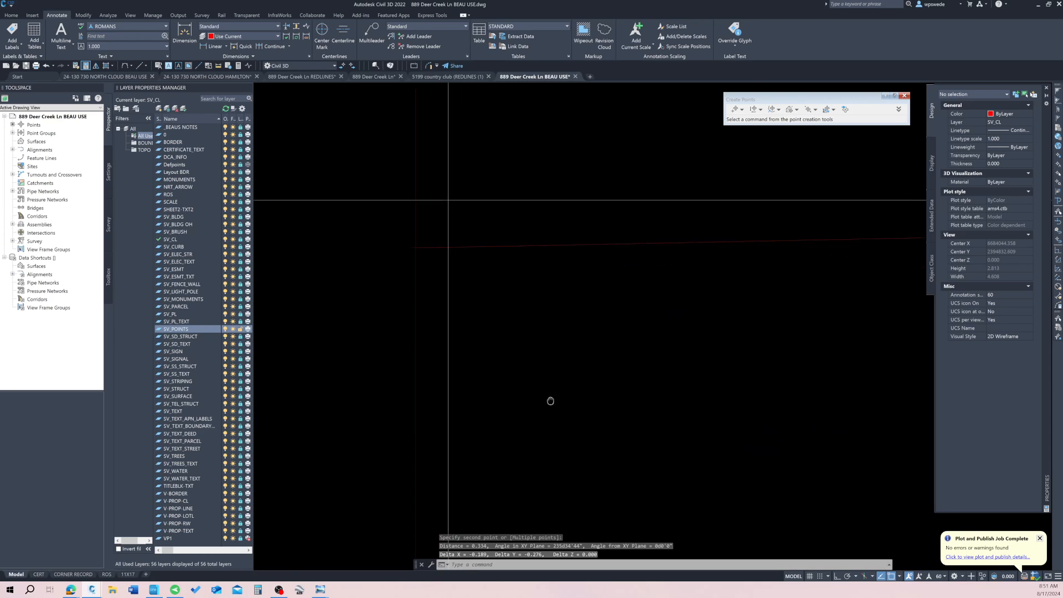
scroll(551, 399, "down", 15)
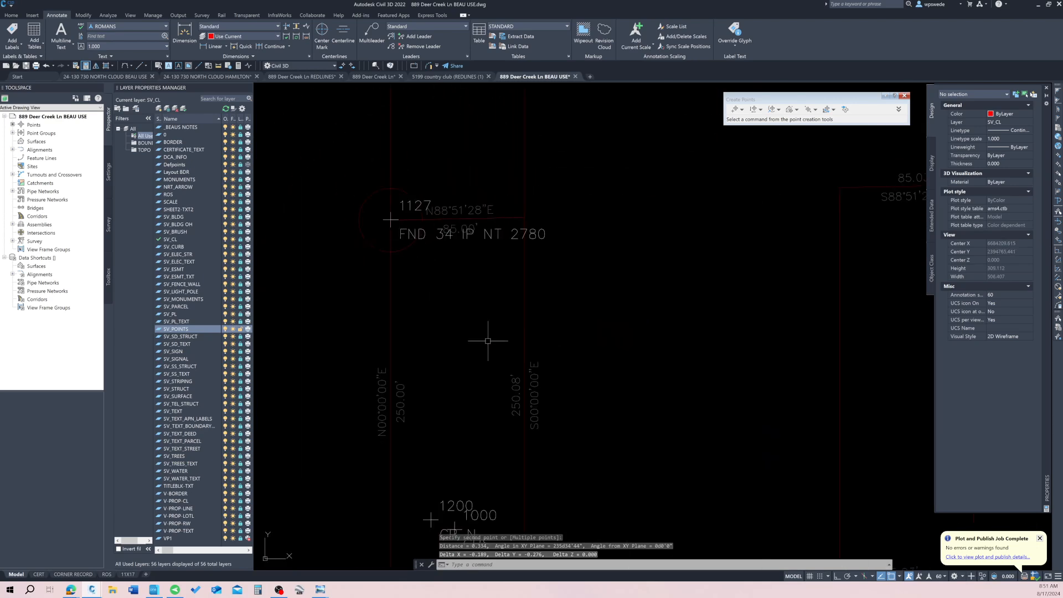
middle_click_drag(486, 339, 443, 240)
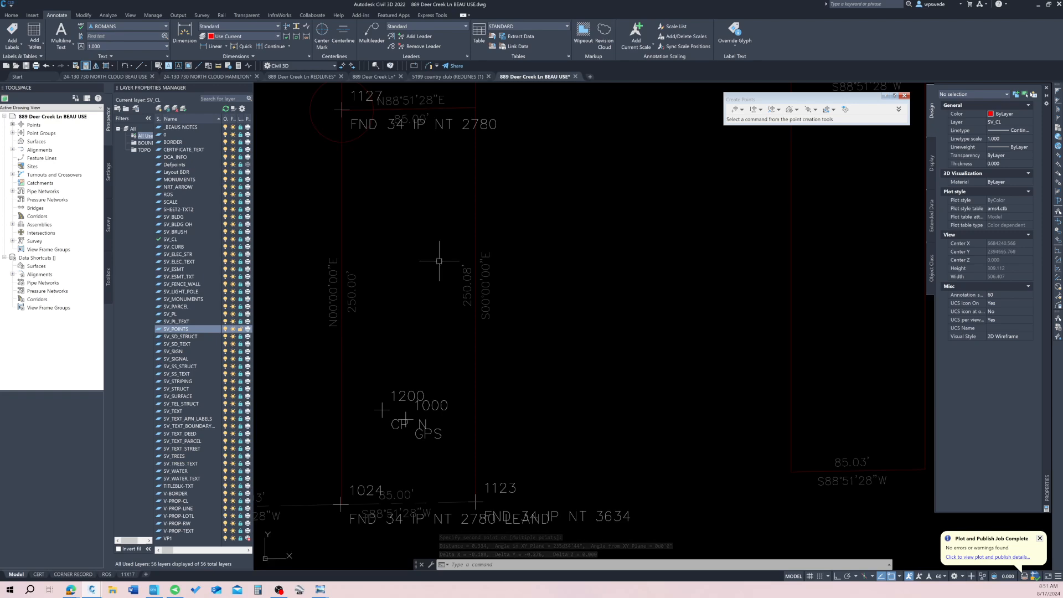
middle_click_drag(411, 359, 504, 203)
scroll(438, 356, "up", 5)
type("di")
key("Return")
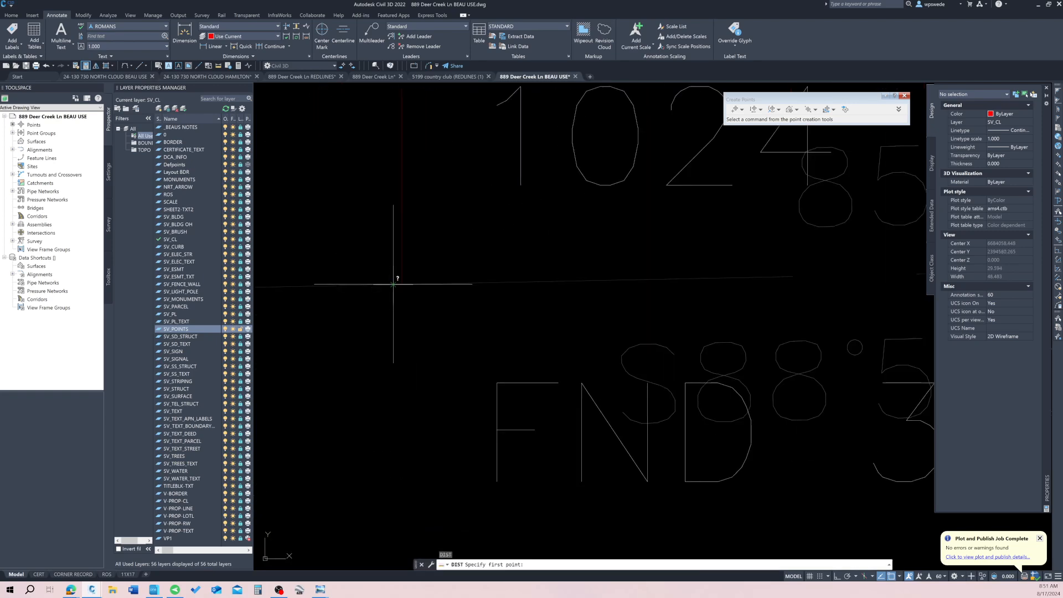
scroll(393, 280, "up", 4)
left_click(405, 269)
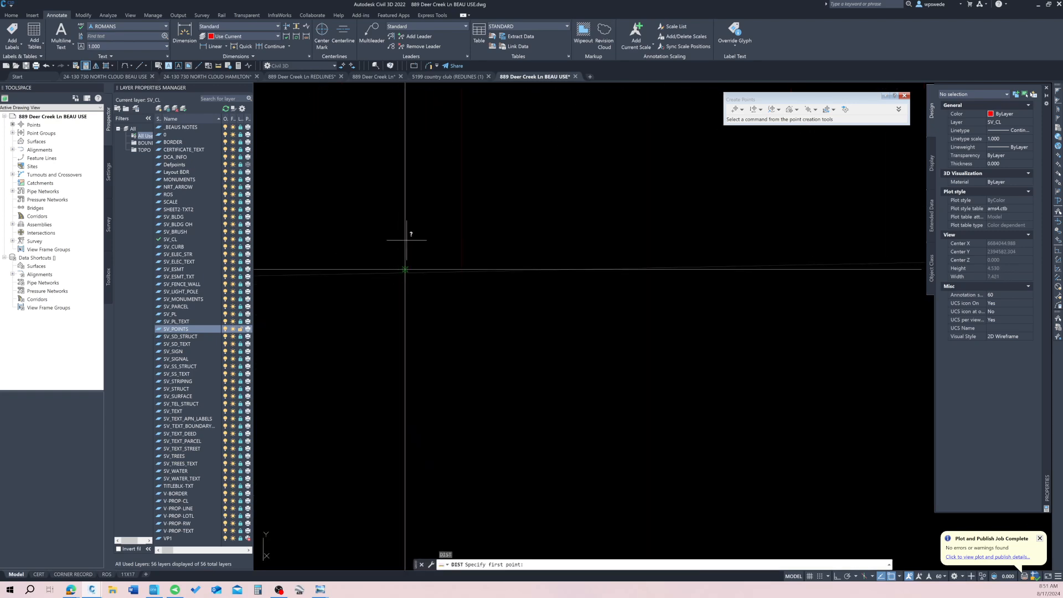
left_click(464, 235)
scroll(384, 284, "down", 15)
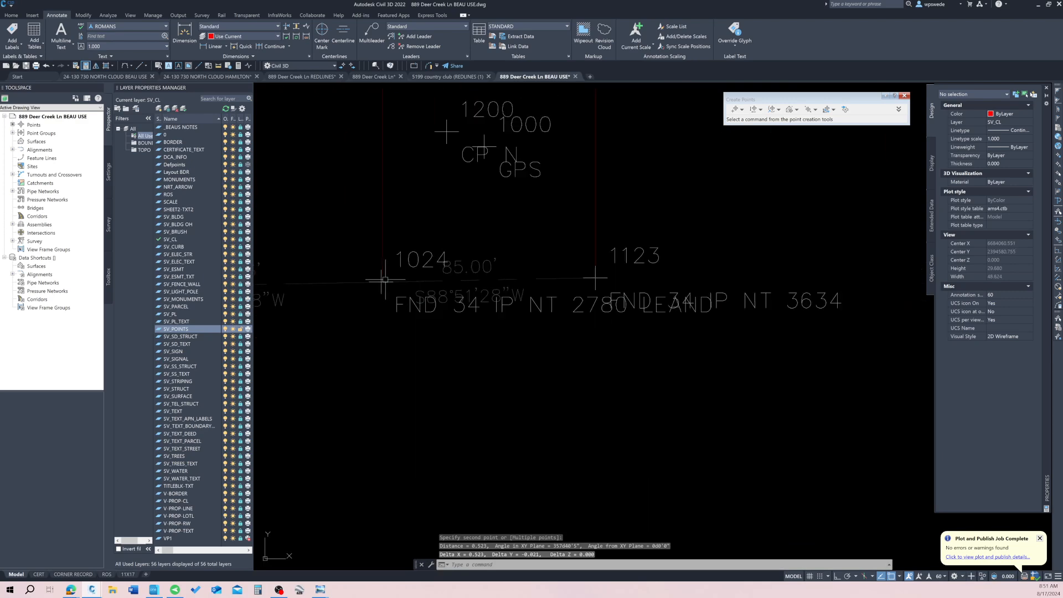
middle_click_drag(494, 267, 589, 348)
key("Escape")
key("Escape")
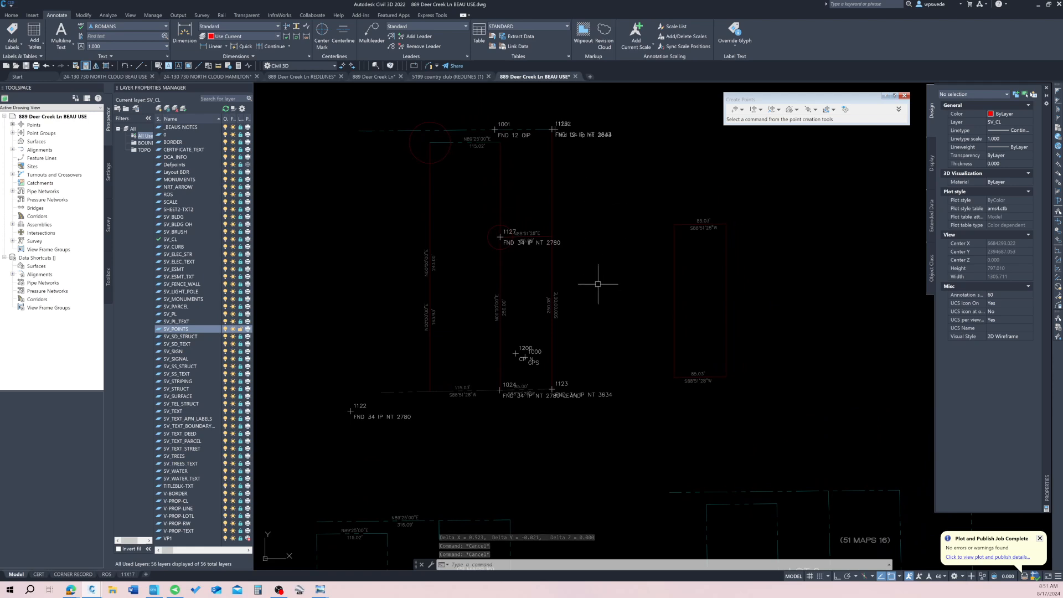
middle_click_drag(563, 207, 578, 220)
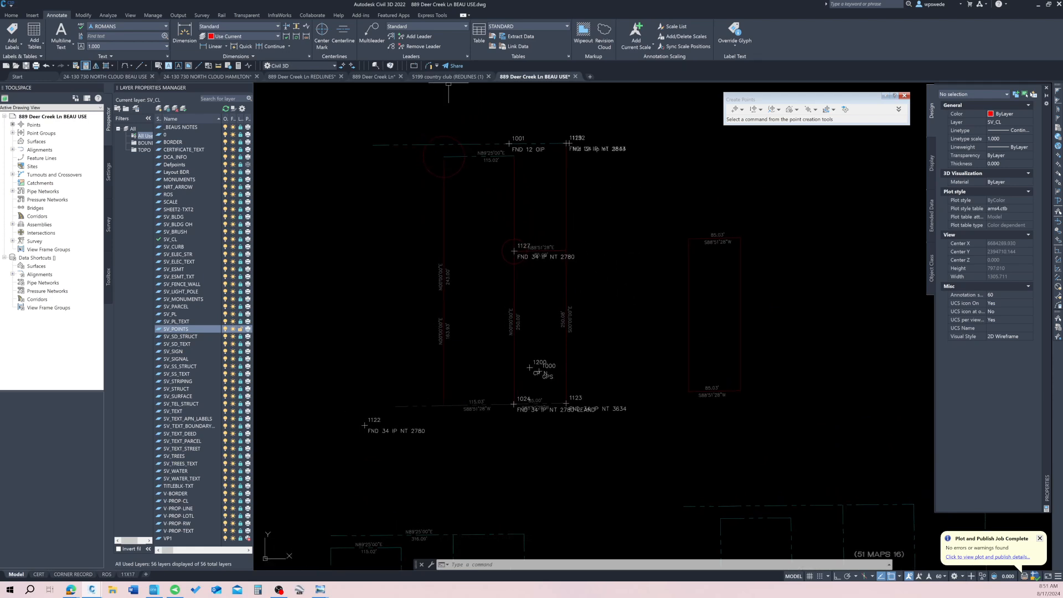